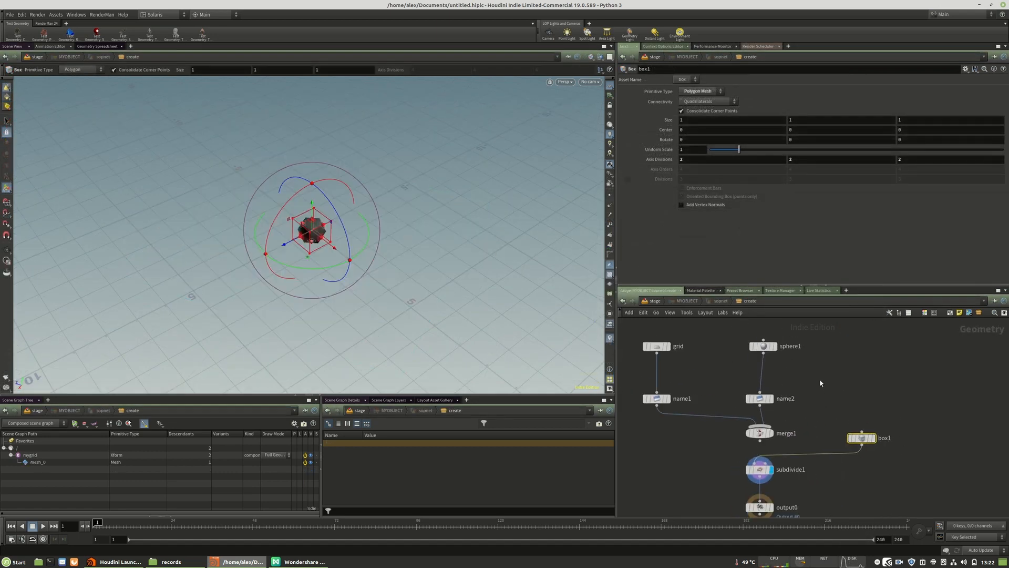
# Step: Replace the sphere1 node with box1 as the input of name2 and display the output0 node
pyautogui.scroll(-2, 820, 384)
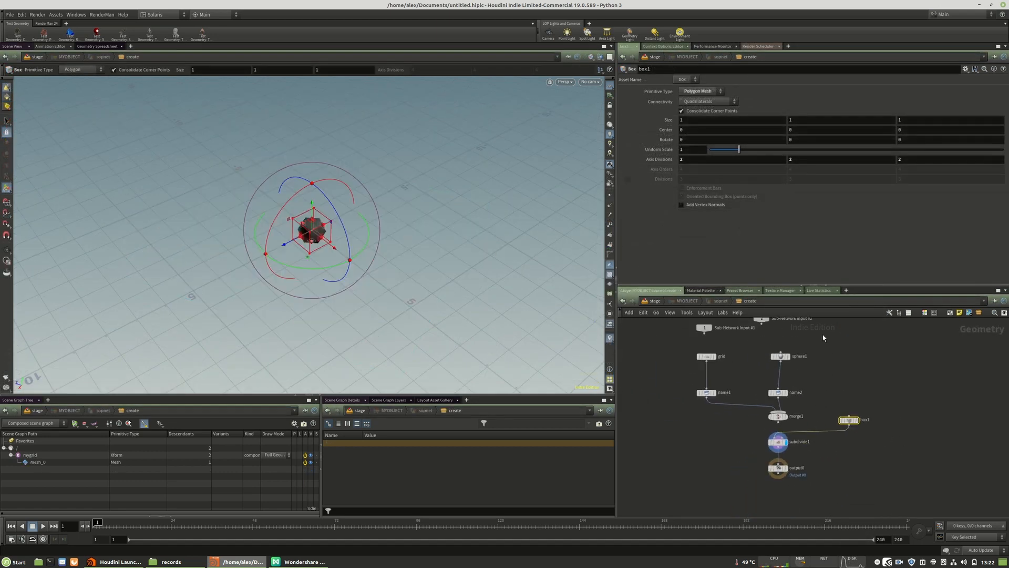
pyautogui.moveTo(849, 420); pyautogui.dragTo(853, 367)
pyautogui.moveTo(780, 385); pyautogui.dragTo(774, 358)
pyautogui.click(780, 357)
pyautogui.press('Delete')
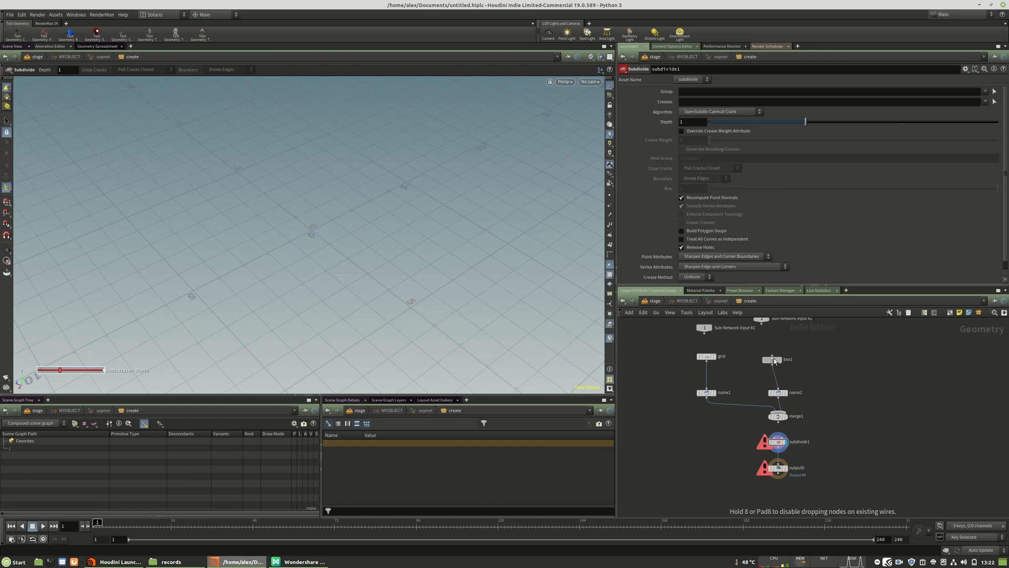
pyautogui.click(786, 467)
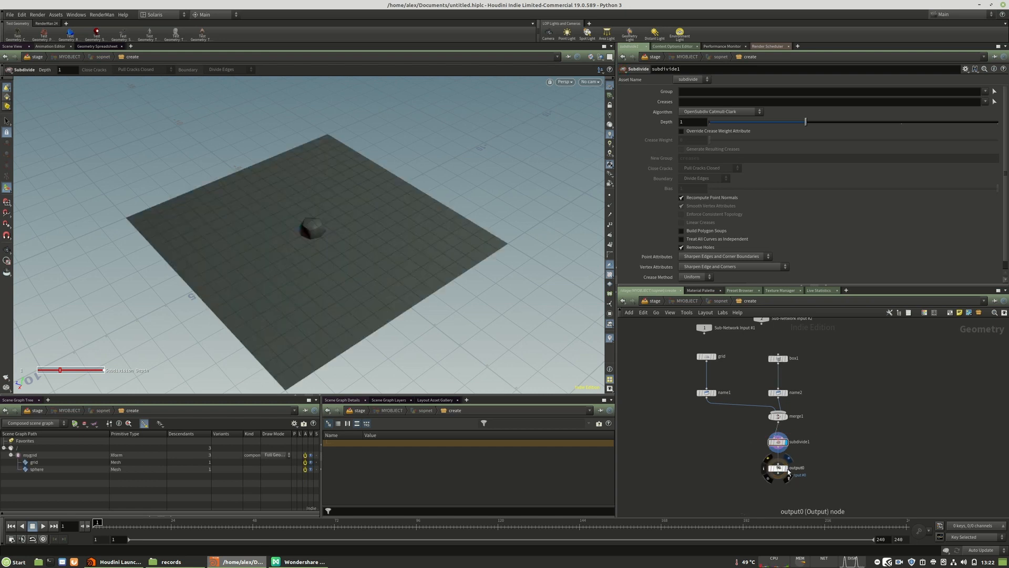
# Step: Raise box1 above the grid to a vertical center of about 1.95
pyautogui.click(780, 360)
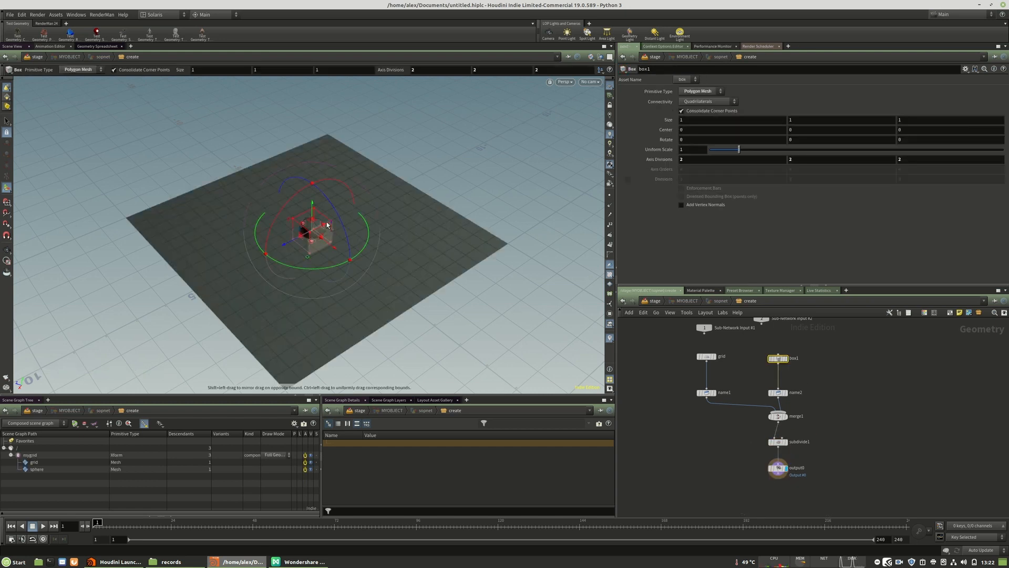
pyautogui.moveTo(311, 207); pyautogui.dragTo(311, 158)
pyautogui.keyDown('alt'); pyautogui.moveTo(268, 195); pyautogui.dragTo(318, 220); pyautogui.keyUp('alt')
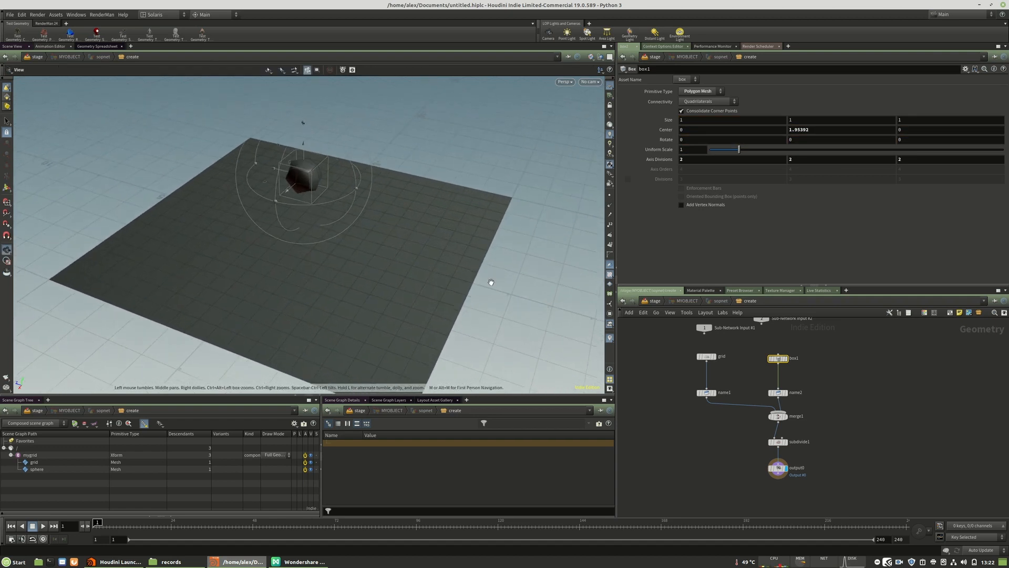
# Step: Delete the subdivide1 node inside the MYOBJECT network and return to the stage level
pyautogui.press('u')
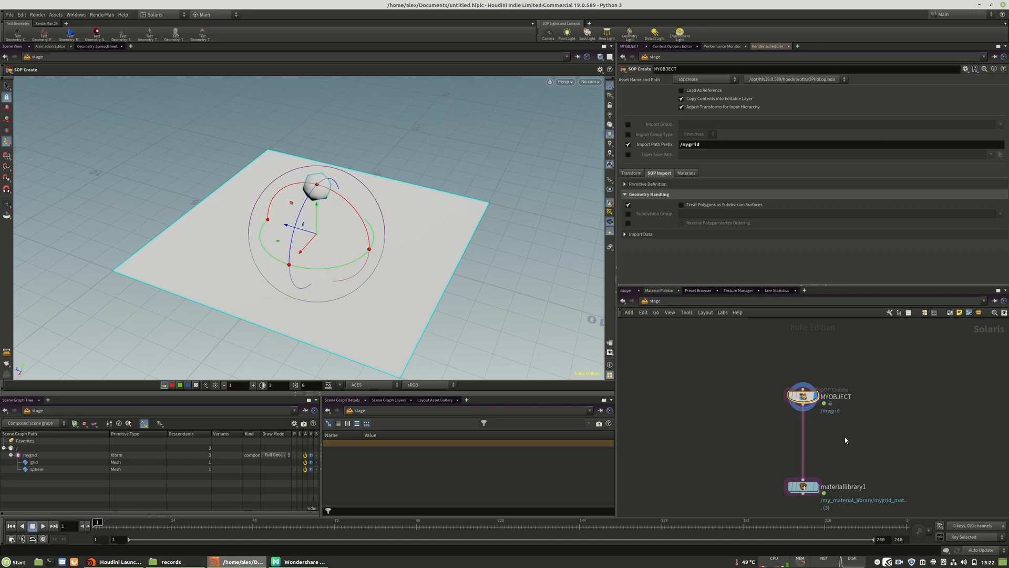
pyautogui.click(629, 205)
pyautogui.press('i')
pyautogui.moveTo(819, 442); pyautogui.dragTo(736, 455)
pyautogui.press('Delete')
pyautogui.press('u')
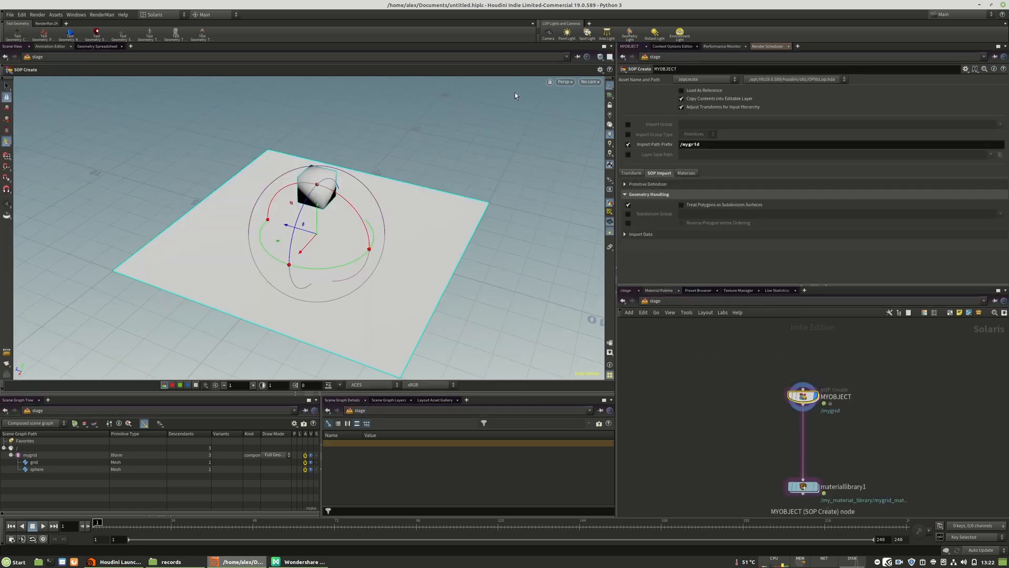
# Step: Enable Treat Polygons as Subdivision Surfaces on MYOBJECT and switch the viewport renderer to RenderMan RIS
pyautogui.click(690, 208)
pyautogui.click(556, 82)
pyautogui.click(577, 151)
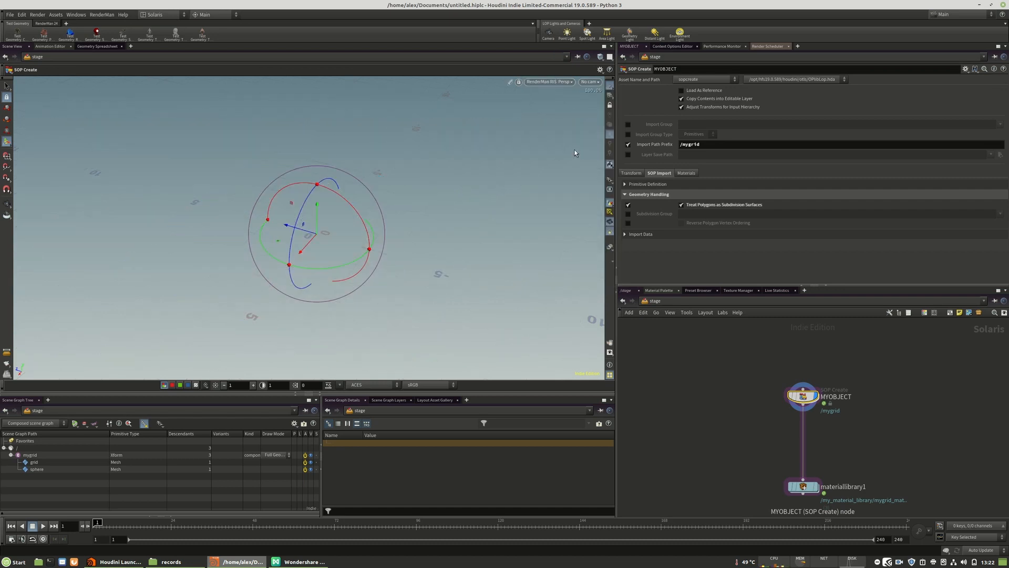
pyautogui.click(846, 397)
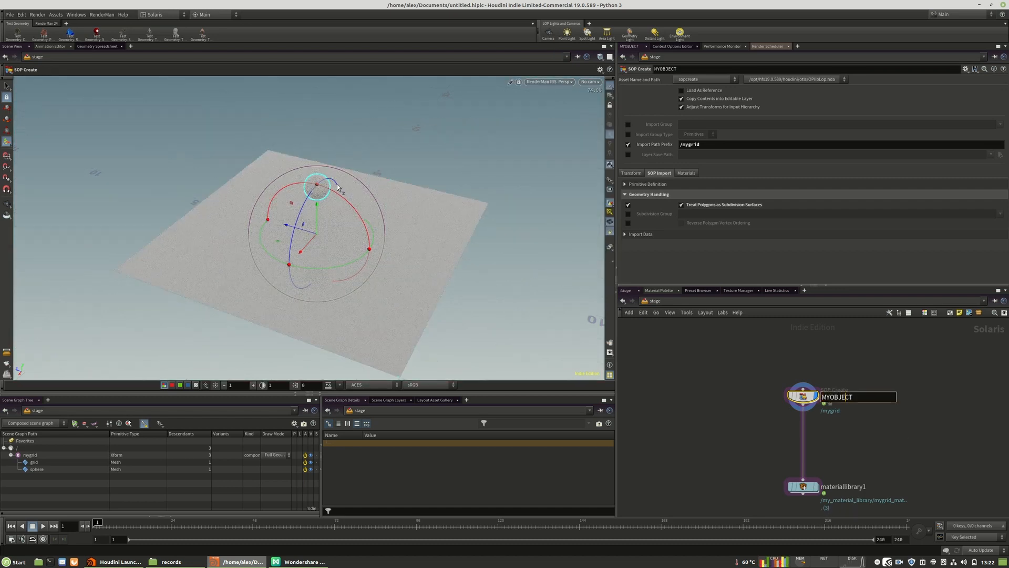
pyautogui.click(948, 393)
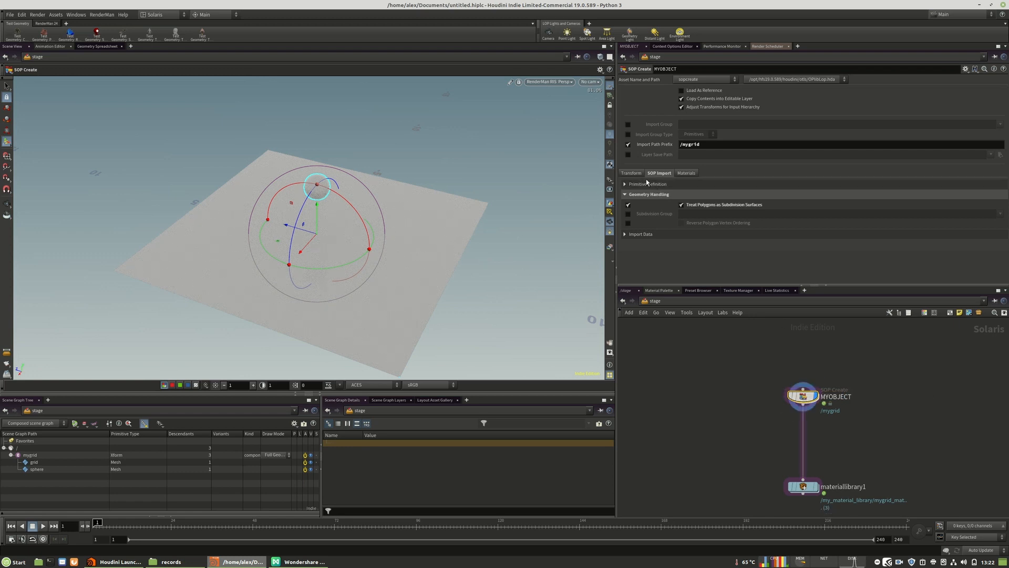
# Step: Display the materiallibrary1 node and move MYOBJECT farther above it to make room between the two
pyautogui.click(632, 173)
pyautogui.click(659, 175)
pyautogui.moveTo(844, 449); pyautogui.dragTo(842, 402, button='middle')
pyautogui.click(814, 439)
pyautogui.moveTo(801, 431); pyautogui.dragTo(802, 427)
pyautogui.click(853, 401)
pyautogui.moveTo(857, 390); pyautogui.dragTo(838, 425, button='middle')
pyautogui.moveTo(790, 385); pyautogui.dragTo(790, 372)
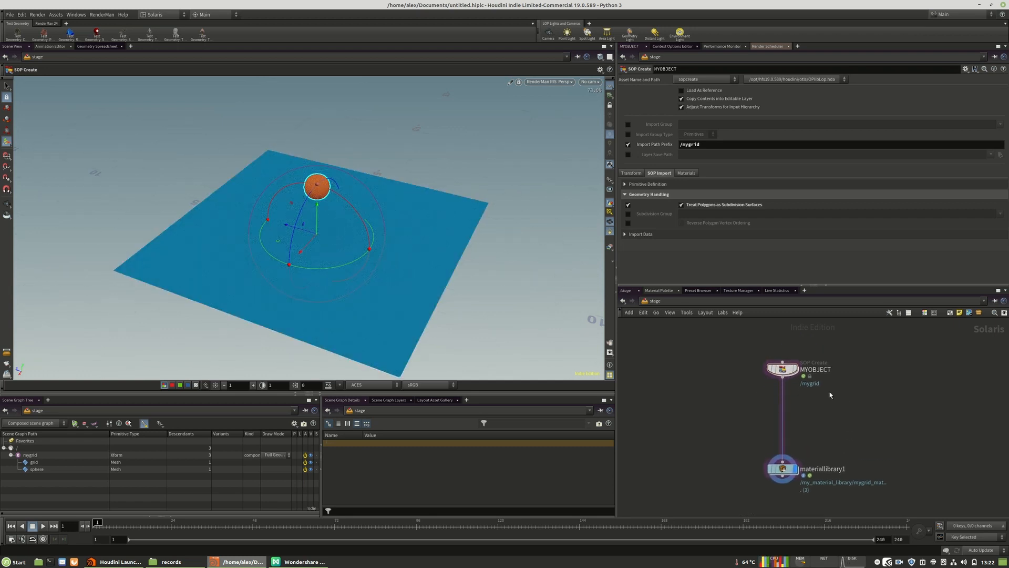
pyautogui.moveTo(811, 397); pyautogui.dragTo(827, 401, button='middle')
pyautogui.moveTo(799, 377); pyautogui.dragTo(800, 368)
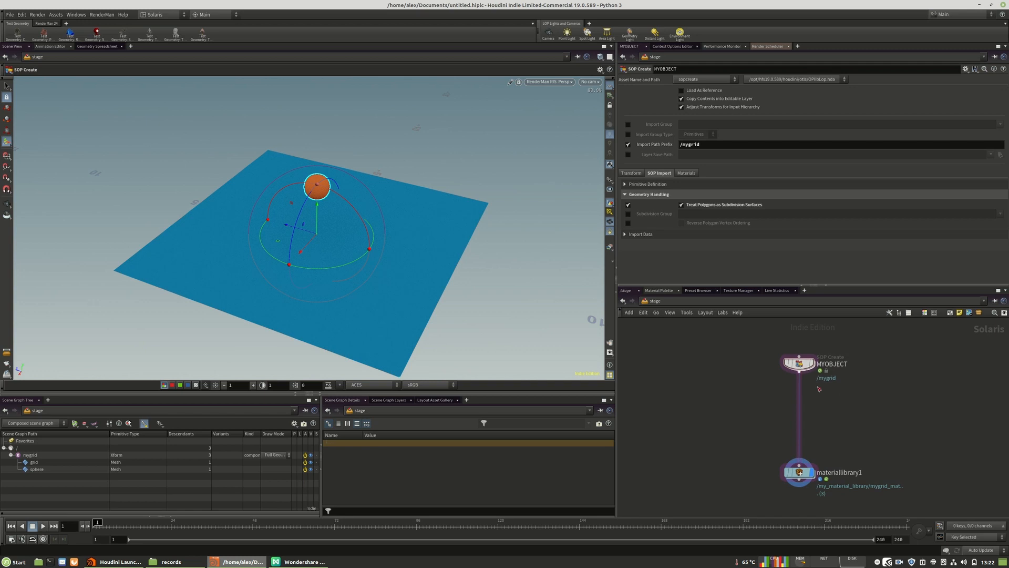
# Step: Insert a Render Geometry Settings node between MYOBJECT and materiallibrary1 and display it
pyautogui.moveTo(849, 407); pyautogui.dragTo(849, 425, button='middle')
pyautogui.press('Tab')
pyautogui.write('re')
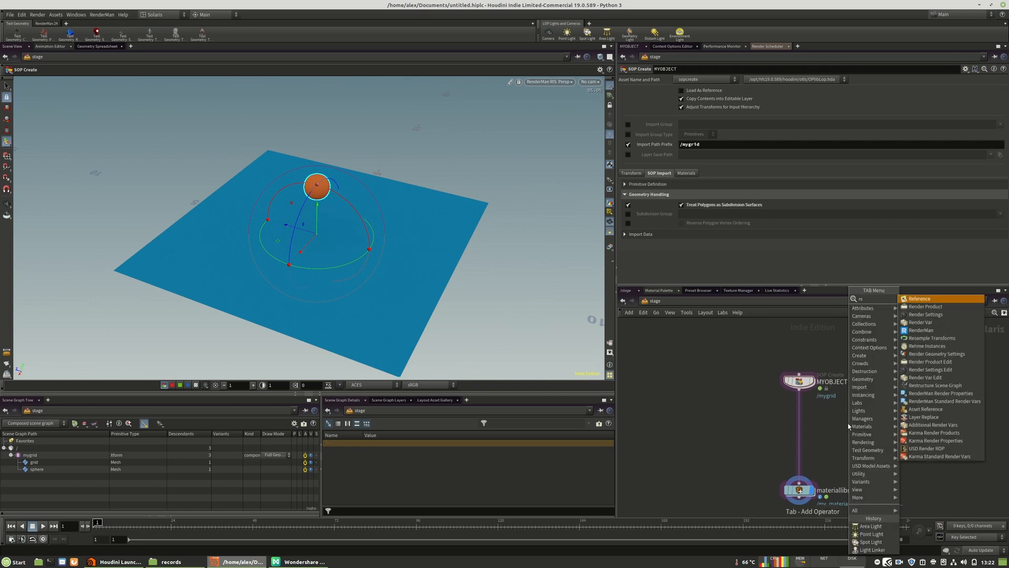
pyautogui.click(926, 355)
pyautogui.click(803, 430)
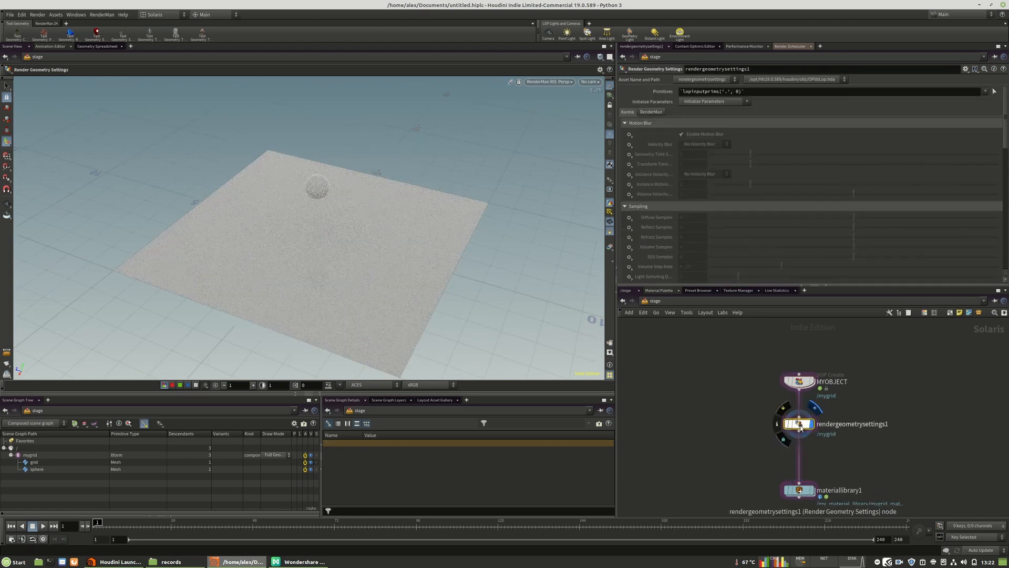
# Step: Set Enable Displacement to Set or Create in the RenderMan prototype shading attributes of rendergeometrysettings1
pyautogui.click(655, 112)
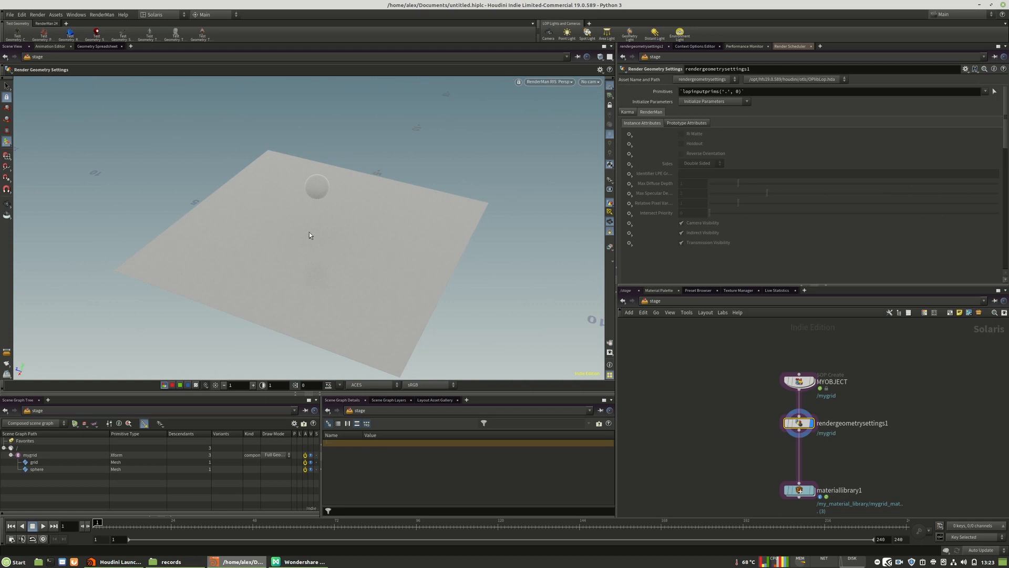
pyautogui.moveTo(801, 423)
pyautogui.mouseDown()
pyautogui.moveTo(746, 423)
pyautogui.moveTo(801, 427)
pyautogui.mouseUp()
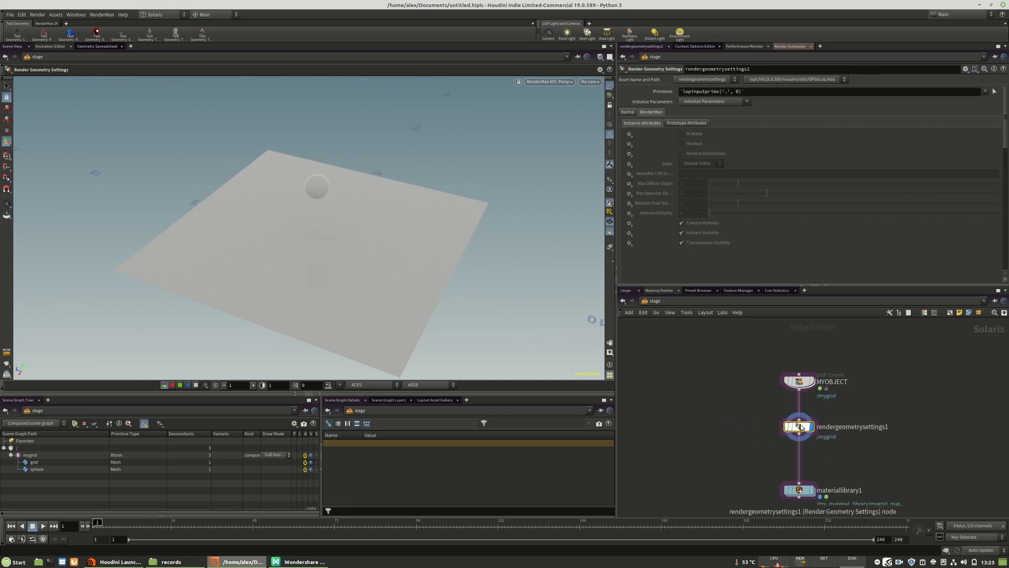
pyautogui.click(683, 123)
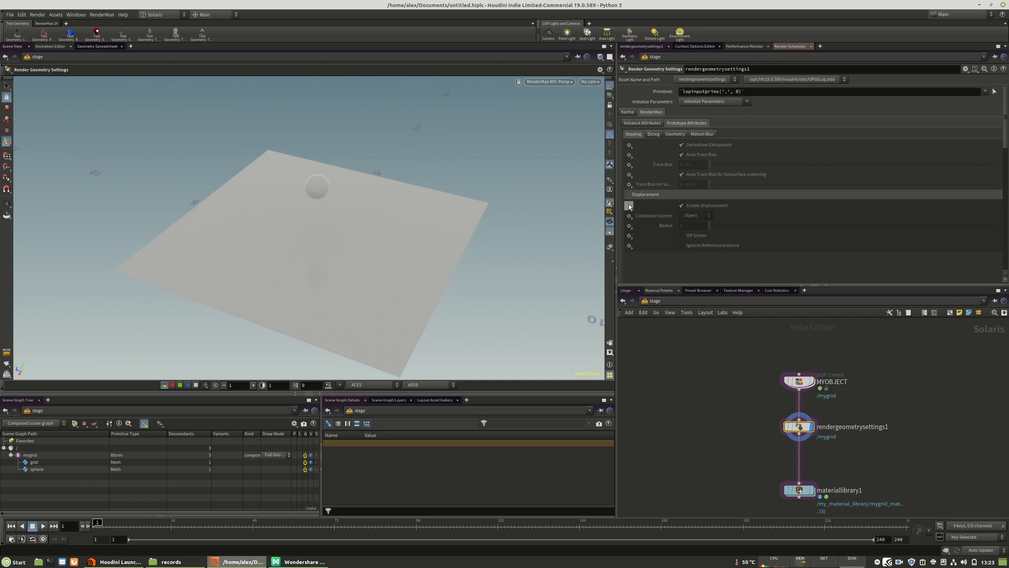
pyautogui.click(630, 206)
pyautogui.click(647, 213)
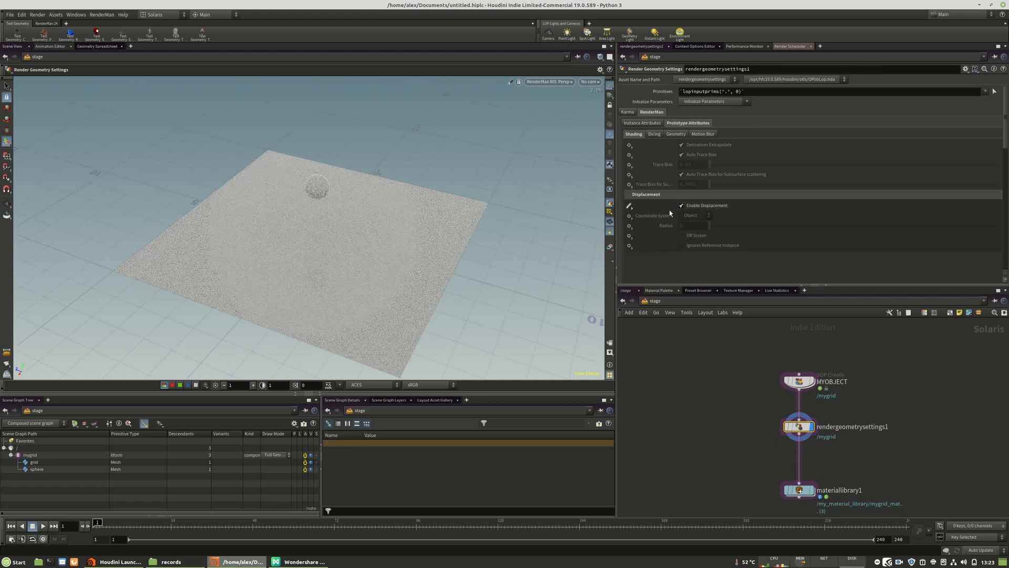
# Step: Activate the RenderMan displacement Radius override and set it to 1
pyautogui.click(630, 229)
pyautogui.click(648, 234)
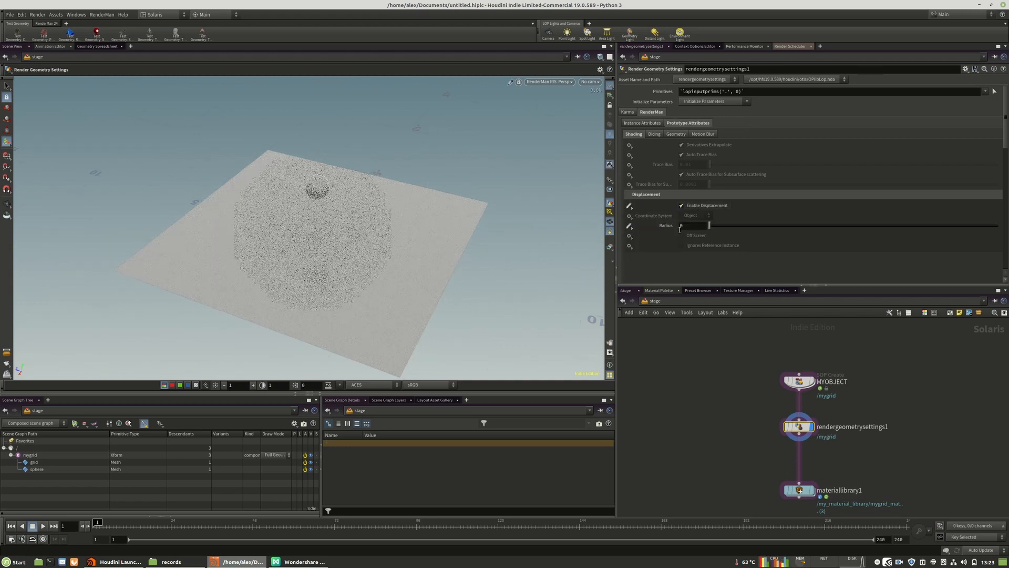
pyautogui.write('1')
pyautogui.press('Return')
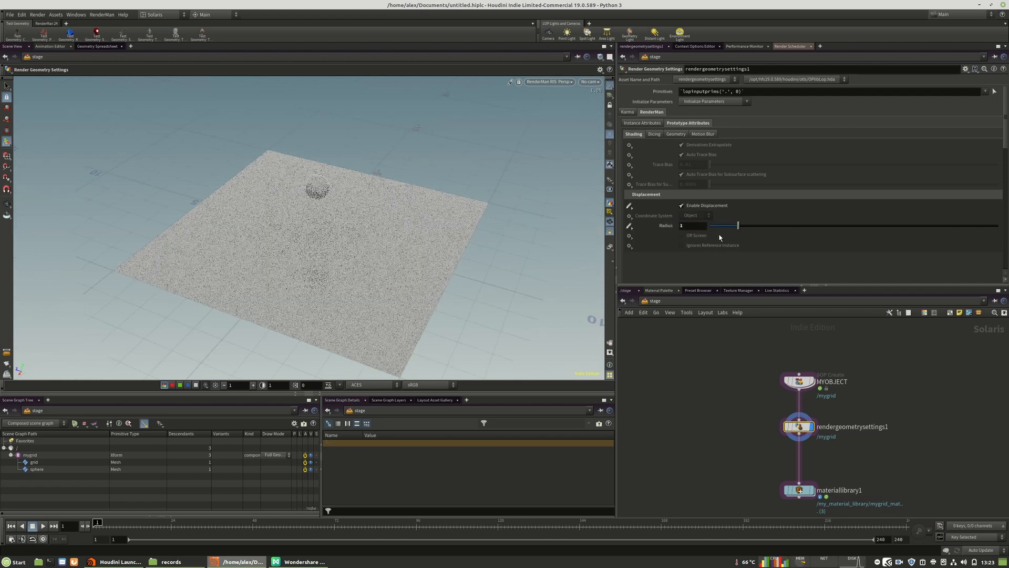
pyautogui.doubleClick(679, 225)
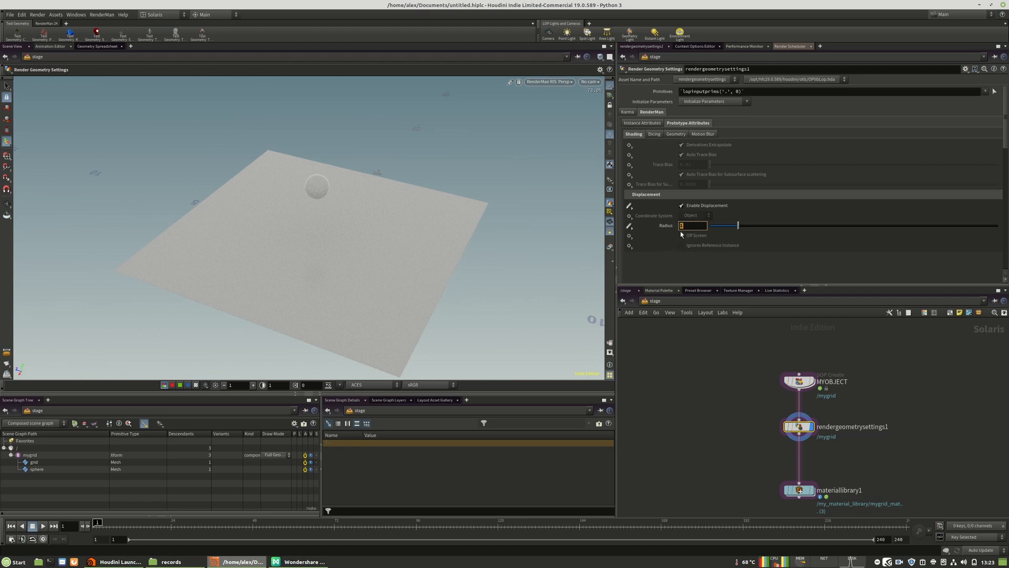
pyautogui.click(676, 259)
pyautogui.click(859, 382)
# Step: Set the RenderMan dicing Micropolygon Length to Set or Create with a value of 5
pyautogui.click(678, 136)
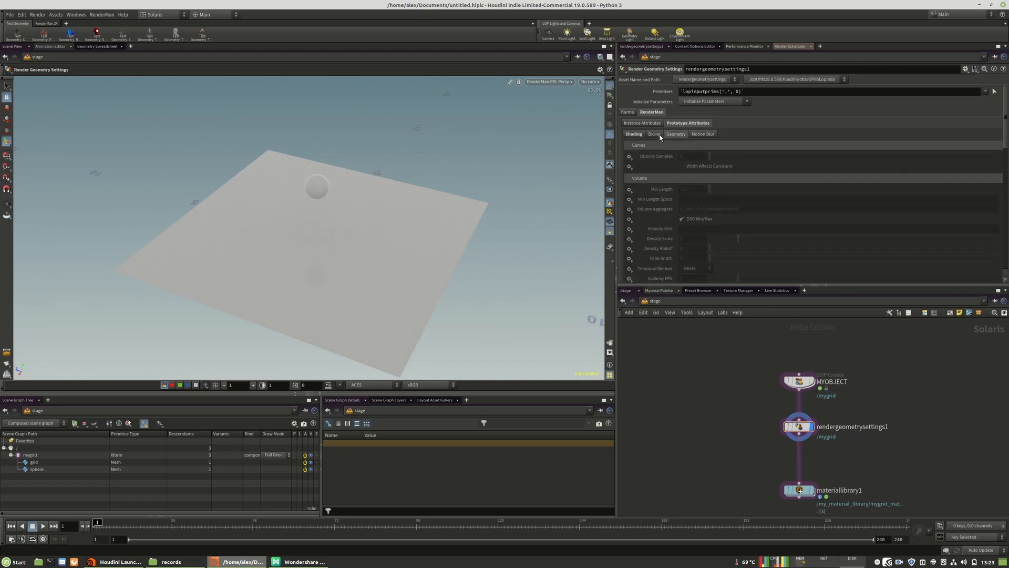
pyautogui.click(656, 134)
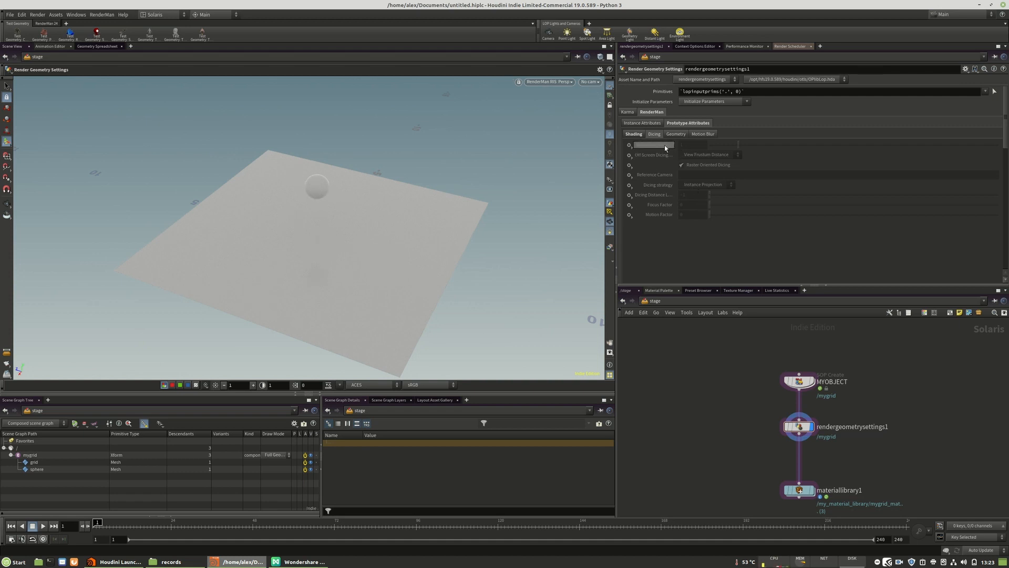
pyautogui.click(629, 145)
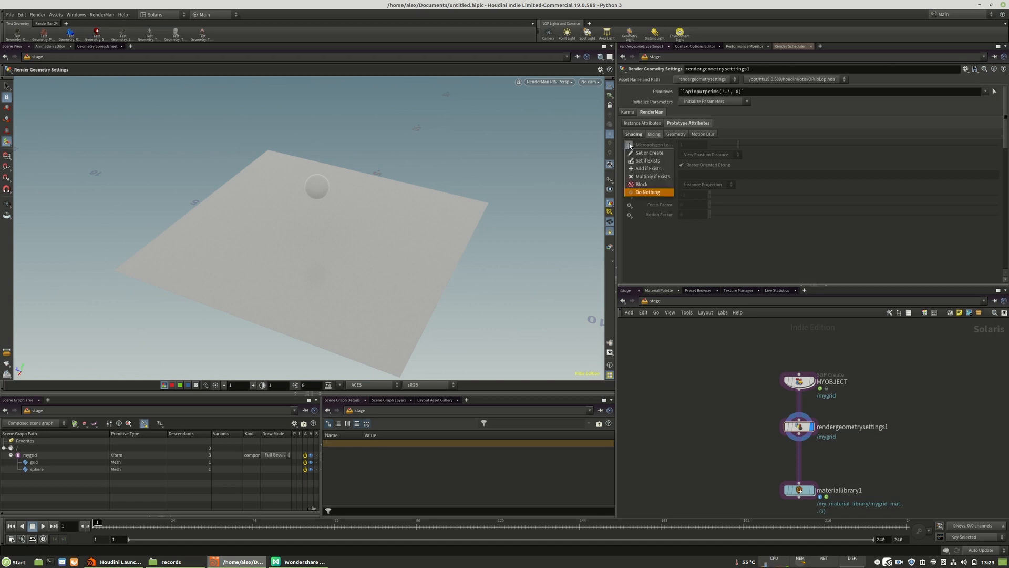
pyautogui.click(649, 152)
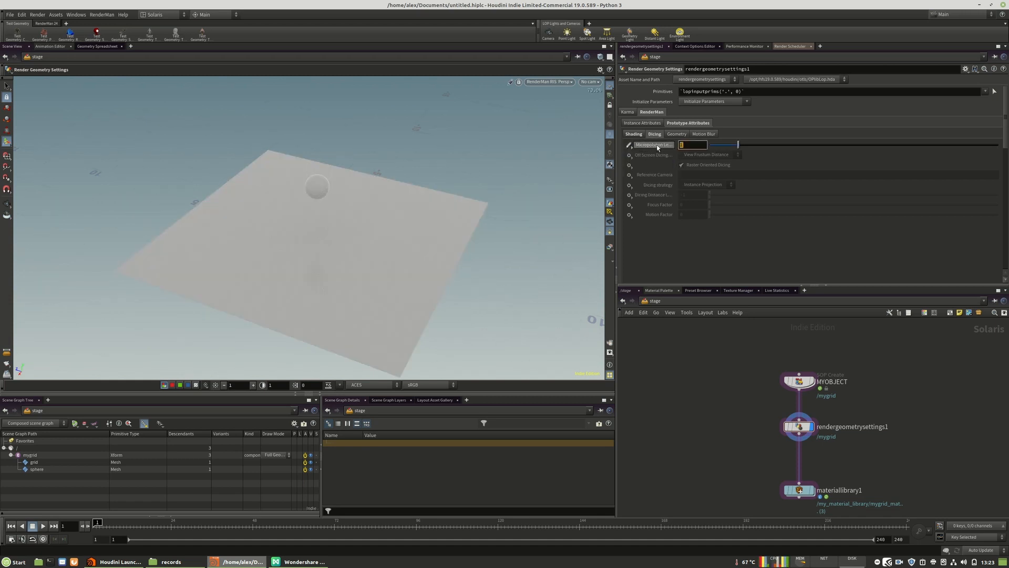
pyautogui.write('5')
pyautogui.press('Return')
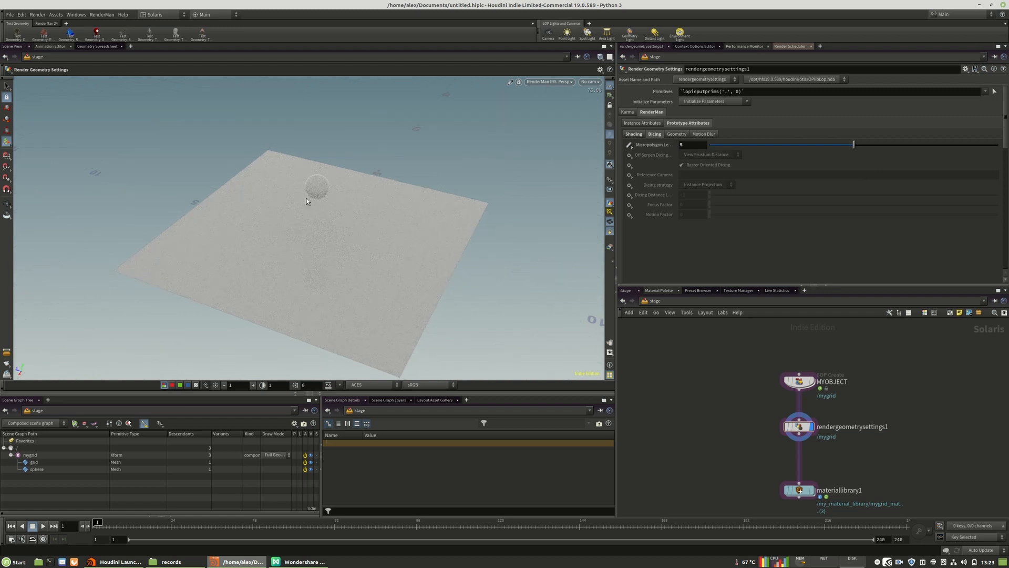
pyautogui.keyDown('alt'); pyautogui.moveTo(323, 184); pyautogui.dragTo(316, 196); pyautogui.keyUp('alt')
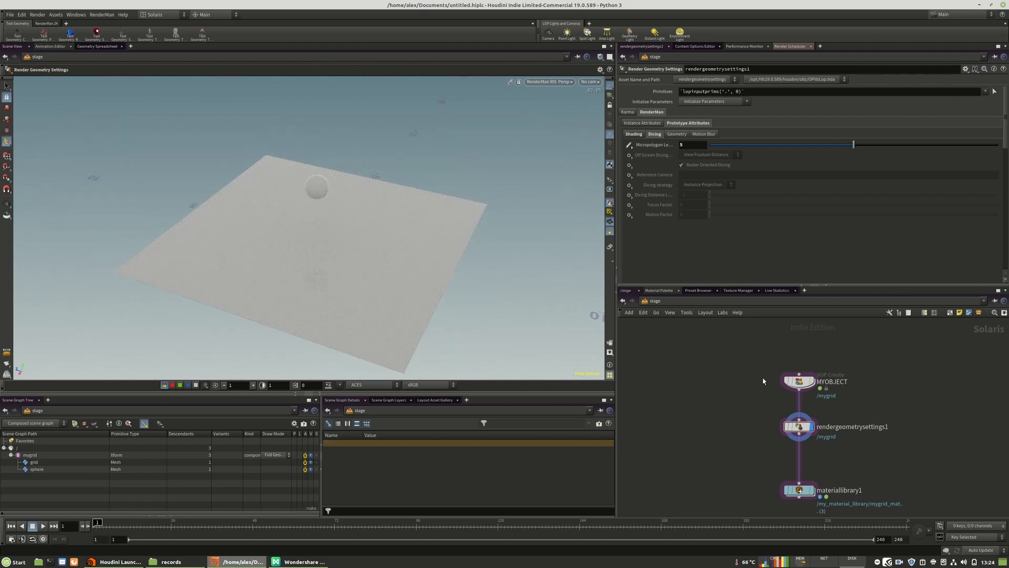
# Step: Display materiallibrary1, review the material builders inside it, and return to the stage level
pyautogui.moveTo(856, 408); pyautogui.dragTo(846, 421, button='middle')
pyautogui.moveTo(789, 394); pyautogui.dragTo(790, 383)
pyautogui.moveTo(919, 407); pyautogui.dragTo(920, 393, button='middle')
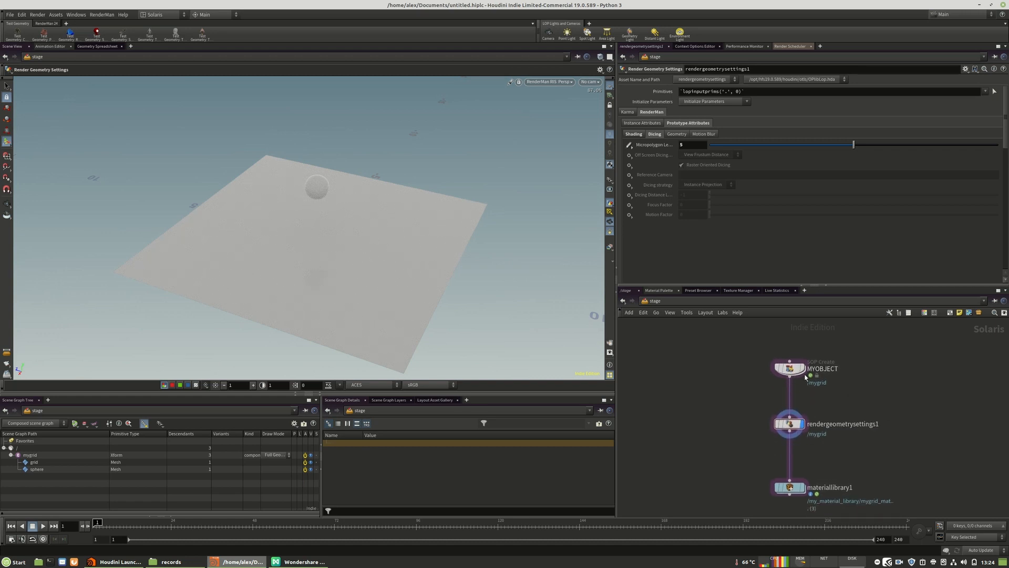
pyautogui.click(801, 488)
pyautogui.doubleClick(790, 487)
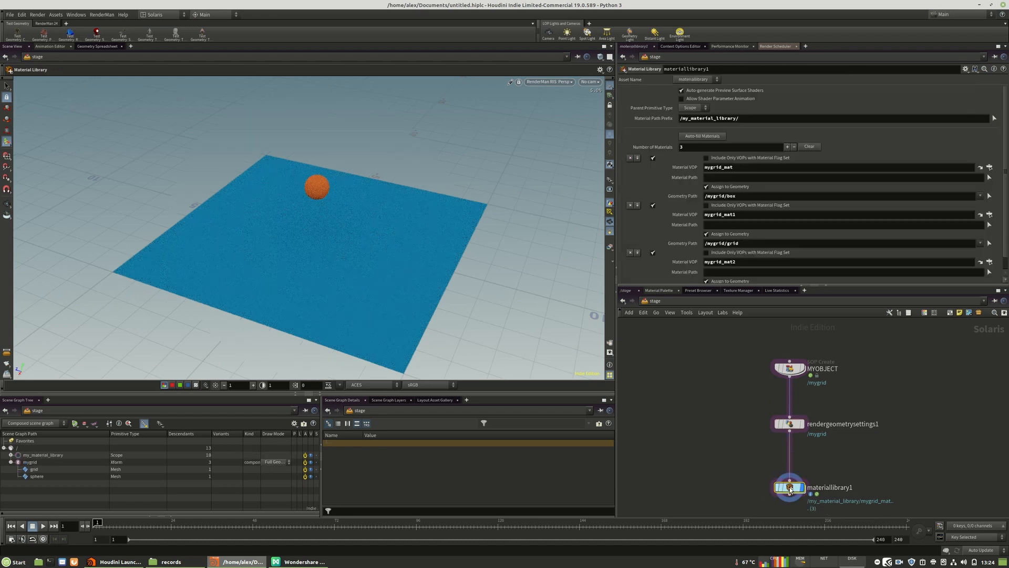
pyautogui.moveTo(876, 403); pyautogui.dragTo(867, 423, button='middle')
pyautogui.moveTo(847, 457); pyautogui.dragTo(846, 446, button='middle')
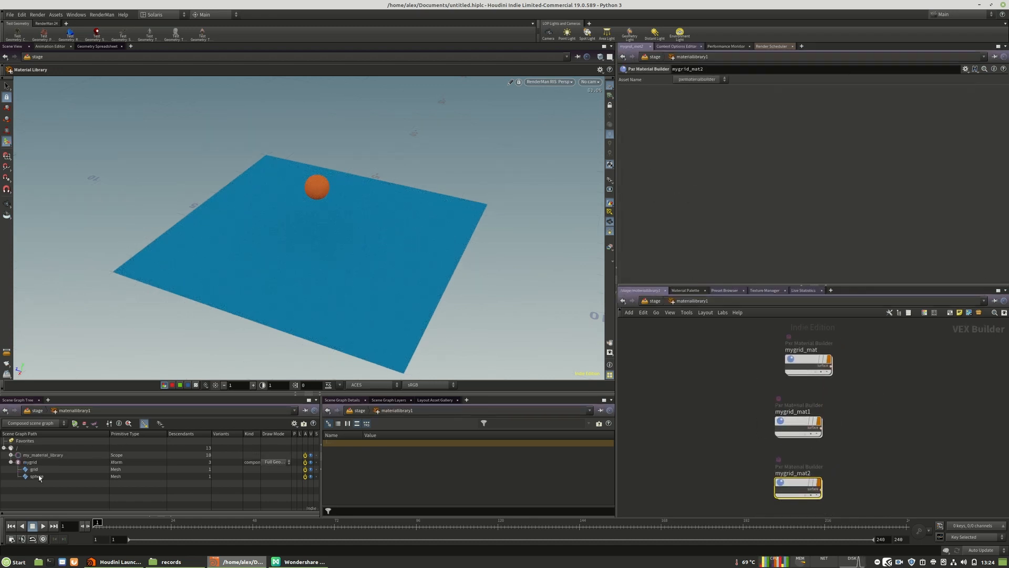
pyautogui.click(654, 302)
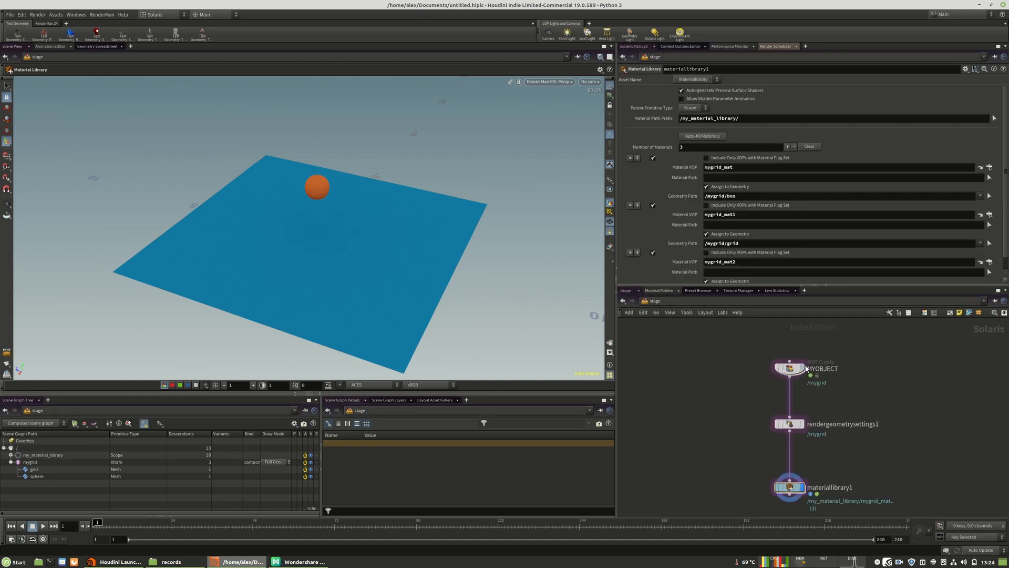
# Step: Change the name assigned by name2 inside MYOBJECT to box and select the box mesh in the stage's scene graph
pyautogui.doubleClick(790, 368)
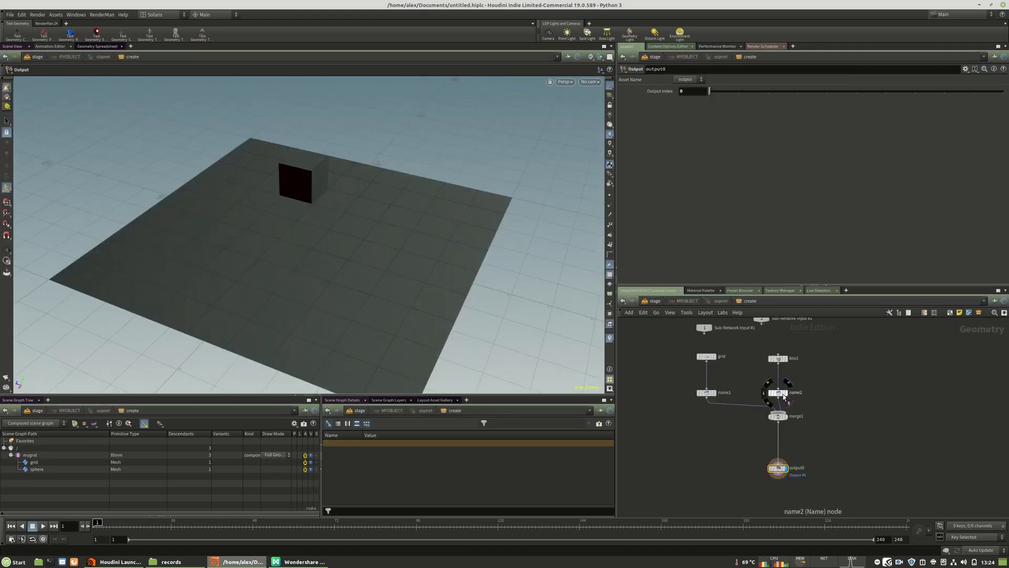
pyautogui.click(783, 395)
pyautogui.click(735, 151)
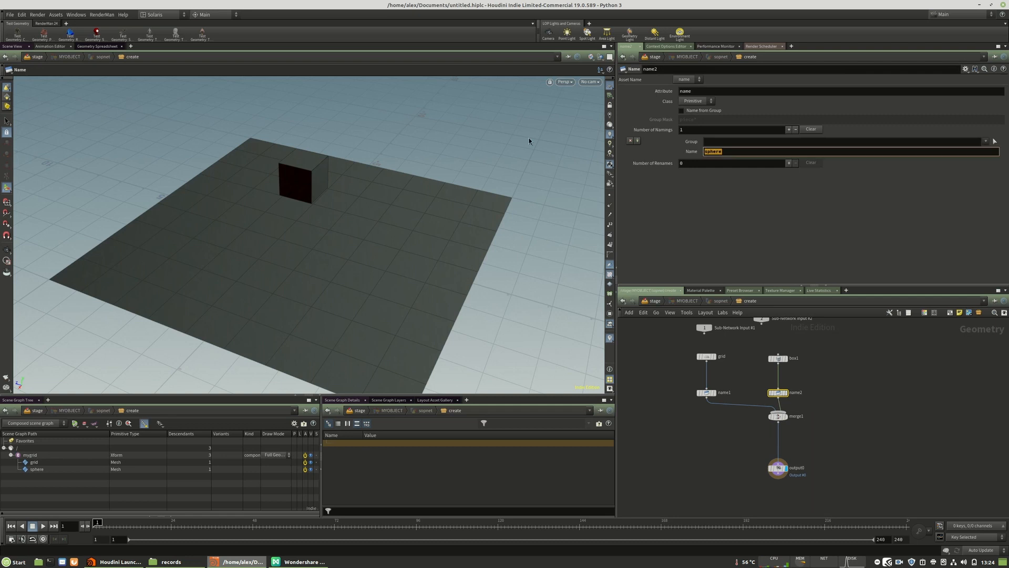
pyautogui.press('Return')
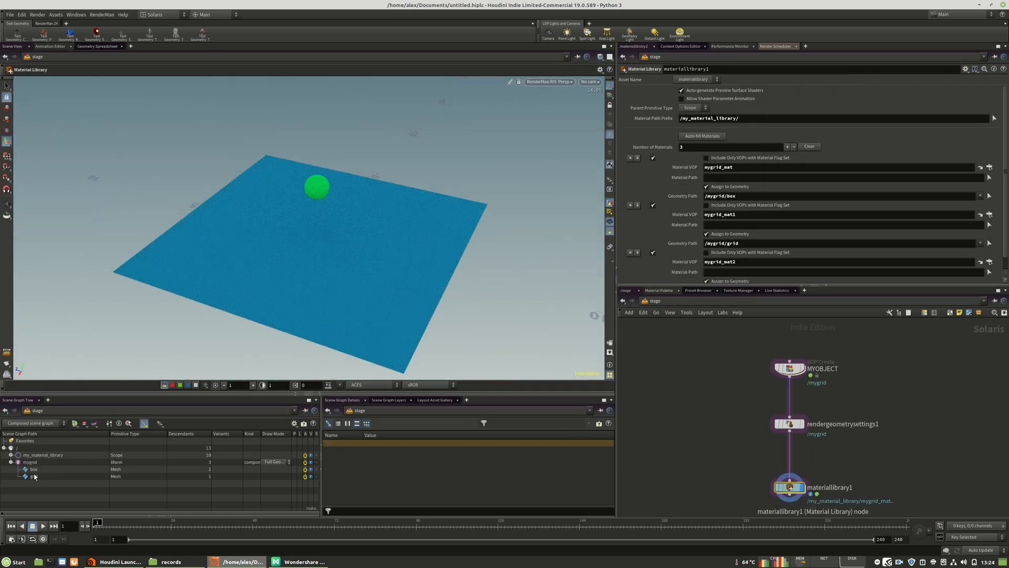
pyautogui.click(34, 469)
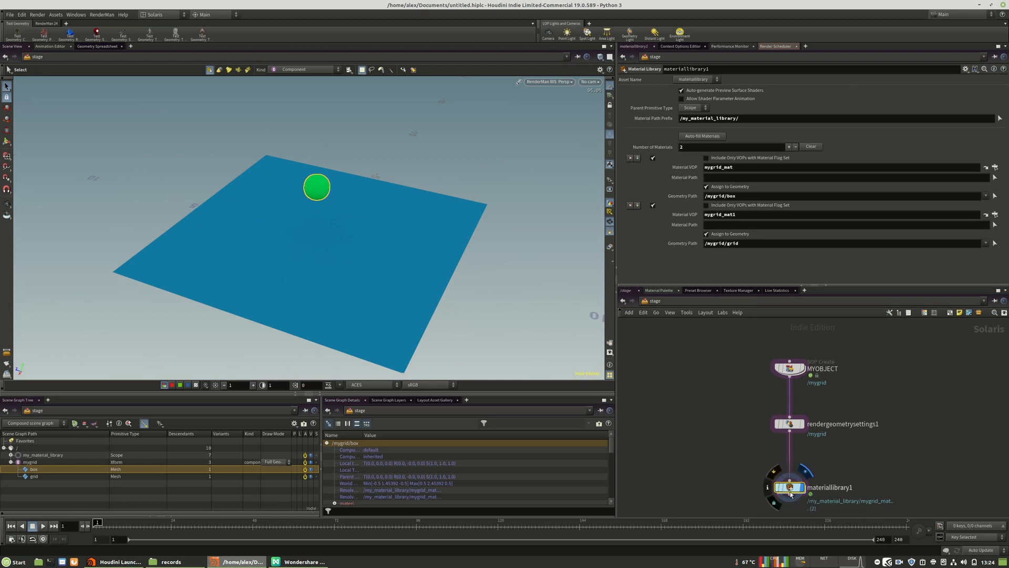
# Step: Delete the mygrid_mat2 material builder inside materiallibrary1
pyautogui.doubleClick(790, 487)
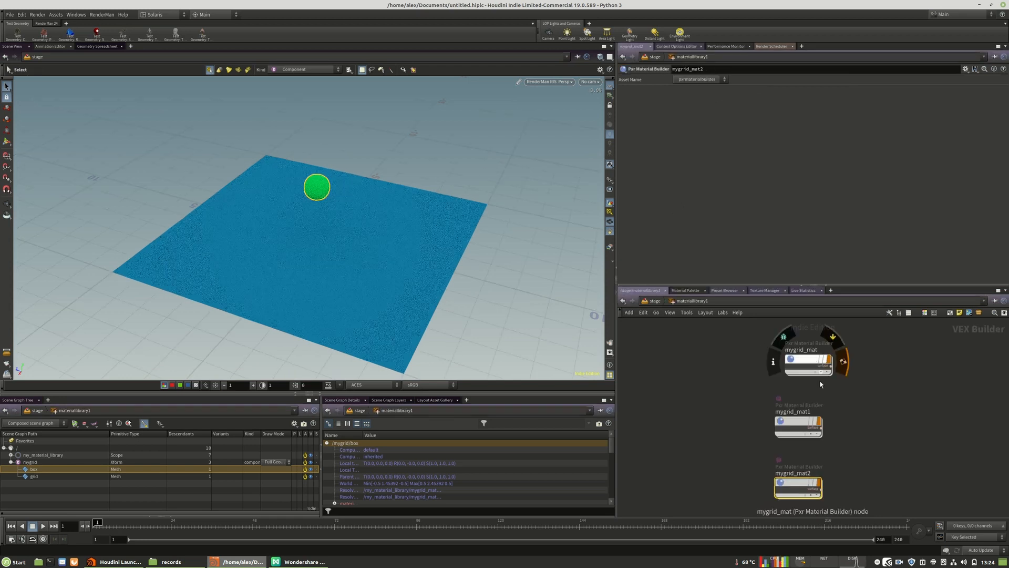
pyautogui.moveTo(869, 442); pyautogui.dragTo(706, 513)
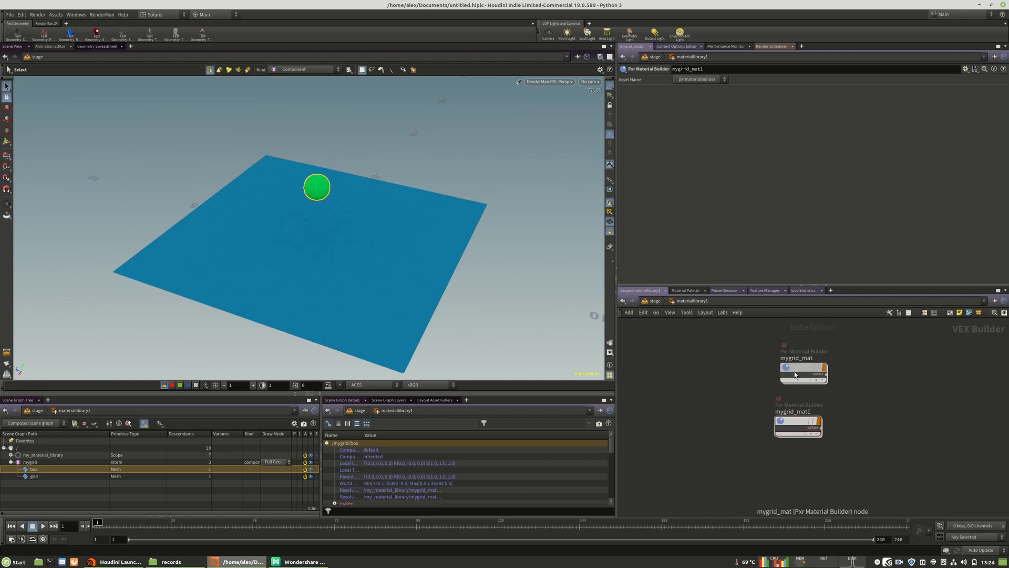
# Step: Inside mygrid_mat, move lamadiffuse1 farther from lamasurface1 and return to the stage level
pyautogui.doubleClick(808, 364)
pyautogui.moveTo(691, 379); pyautogui.dragTo(668, 379)
pyautogui.moveTo(769, 360); pyautogui.dragTo(847, 355, button='middle')
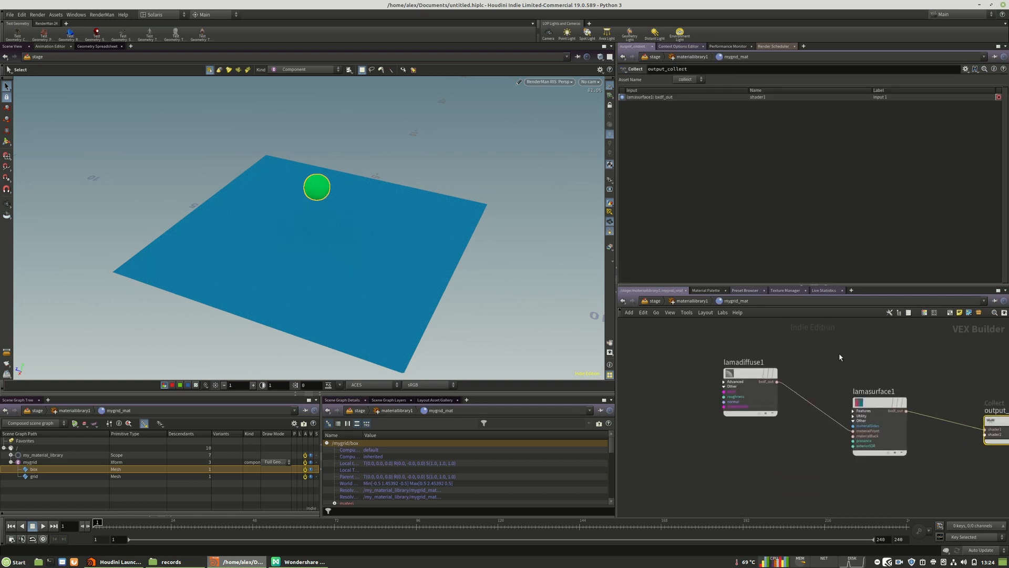
pyautogui.moveTo(742, 372); pyautogui.dragTo(679, 363)
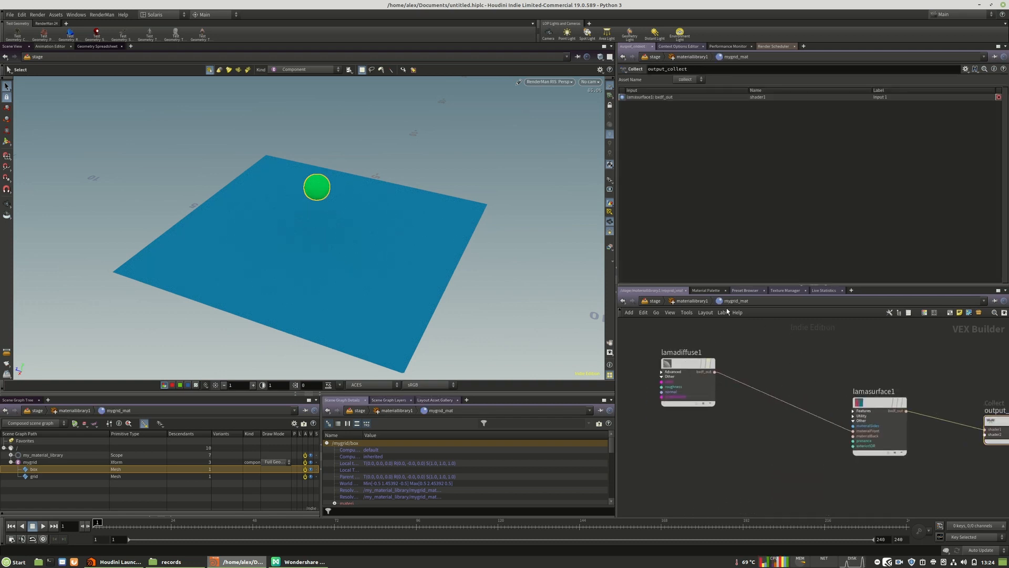
pyautogui.click(682, 303)
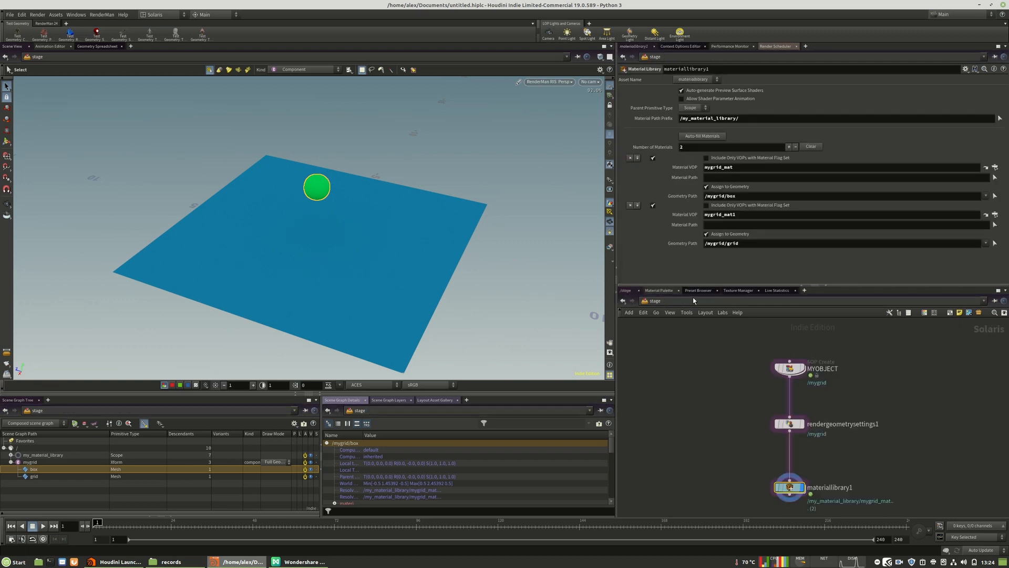
# Step: Import the Carbon Fiber A material from the Composite category of the RenderMan presets and return to the stage network
pyautogui.click(697, 290)
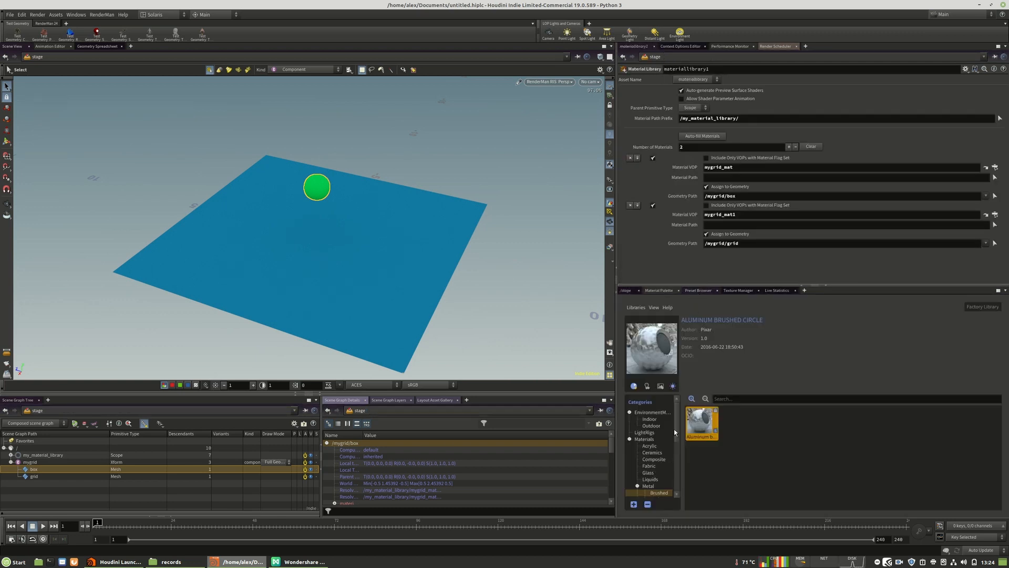
pyautogui.click(649, 473)
pyautogui.click(654, 460)
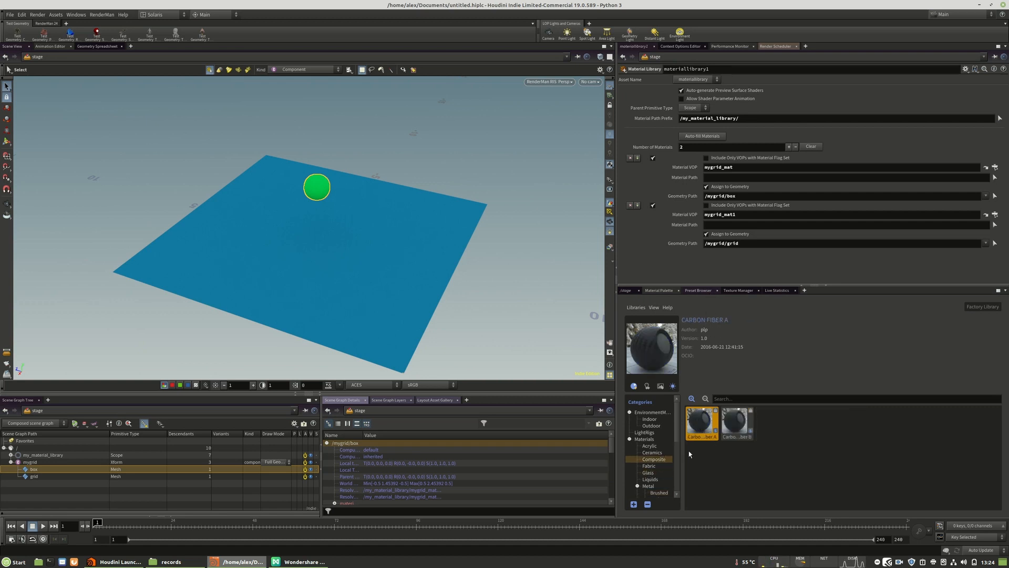
pyautogui.rightClick(700, 427)
pyautogui.click(717, 441)
pyautogui.click(625, 291)
pyautogui.click(666, 302)
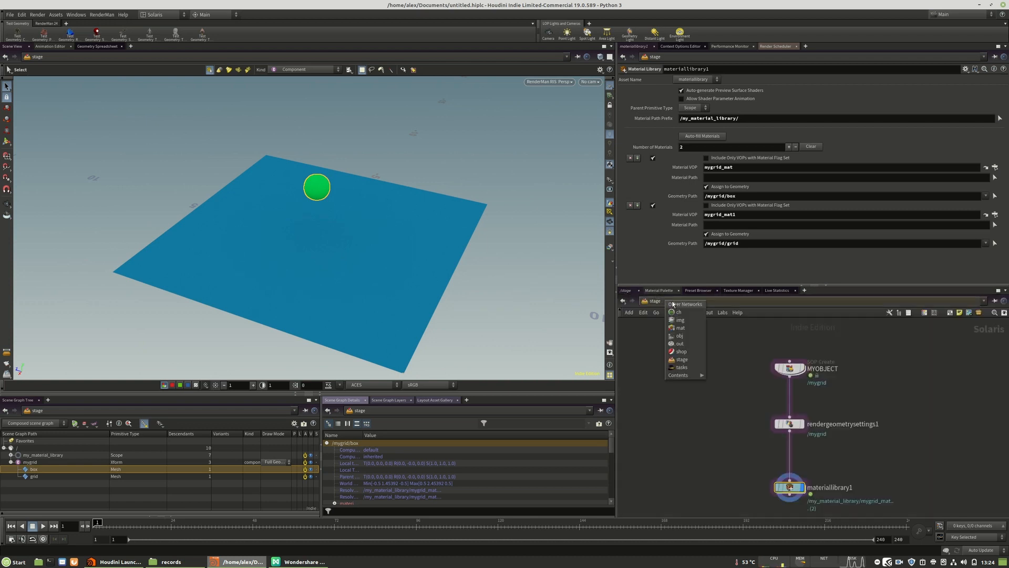
pyautogui.click(683, 360)
pyautogui.press('h')
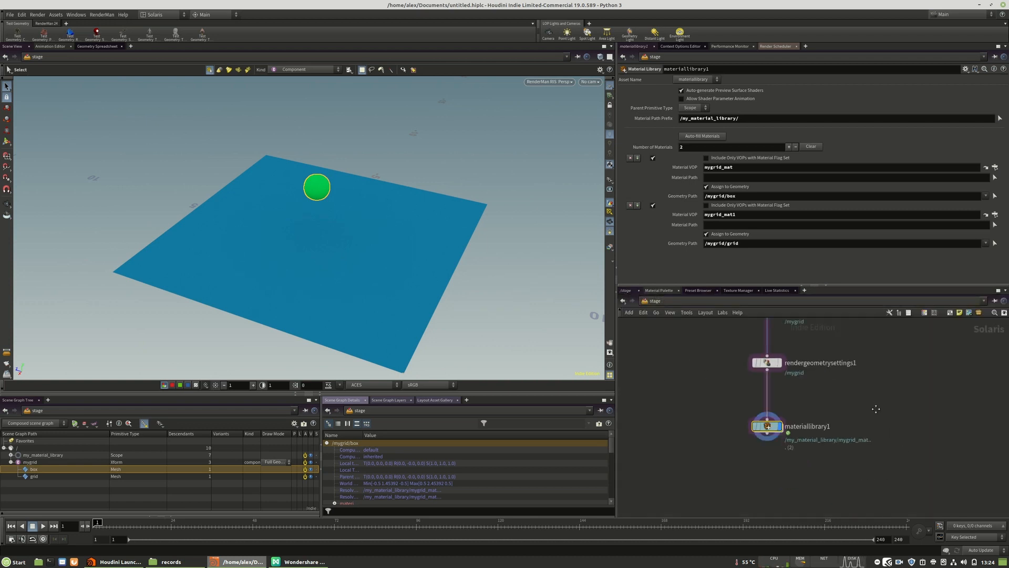
# Step: Open the imported carbonfibera material library and enter its carbonfibera_subnet
pyautogui.doubleClick(821, 456)
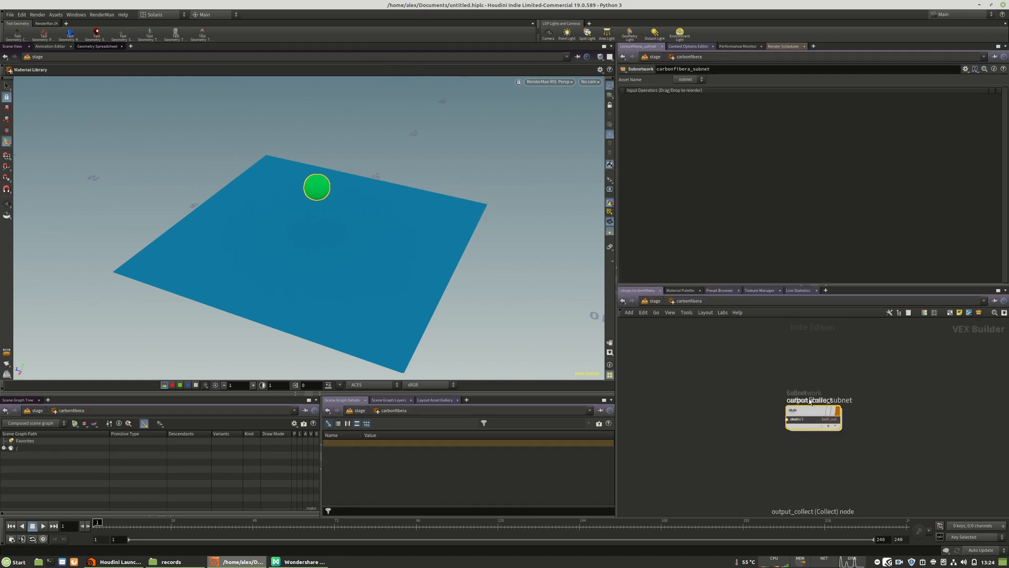
pyautogui.moveTo(815, 413)
pyautogui.mouseDown()
pyautogui.moveTo(786, 473)
pyautogui.moveTo(799, 421)
pyautogui.mouseUp()
pyautogui.doubleClick(797, 419)
# Step: Spread out the overlapping nodes in carbonfibera_subnet and inspect the texture filename of carbon_mesh_bmp
pyautogui.moveTo(720, 398); pyautogui.dragTo(711, 454)
pyautogui.moveTo(752, 397); pyautogui.dragTo(648, 405)
pyautogui.moveTo(732, 361); pyautogui.dragTo(722, 324)
pyautogui.moveTo(715, 398); pyautogui.dragTo(636, 346)
pyautogui.moveTo(748, 368); pyautogui.dragTo(935, 376, button='middle')
pyautogui.moveTo(839, 349); pyautogui.dragTo(659, 435)
pyautogui.moveTo(812, 404); pyautogui.dragTo(765, 380)
pyautogui.moveTo(898, 457); pyautogui.dragTo(778, 462)
pyautogui.moveTo(872, 91); pyautogui.dragTo(1008, 92)
pyautogui.click(893, 474)
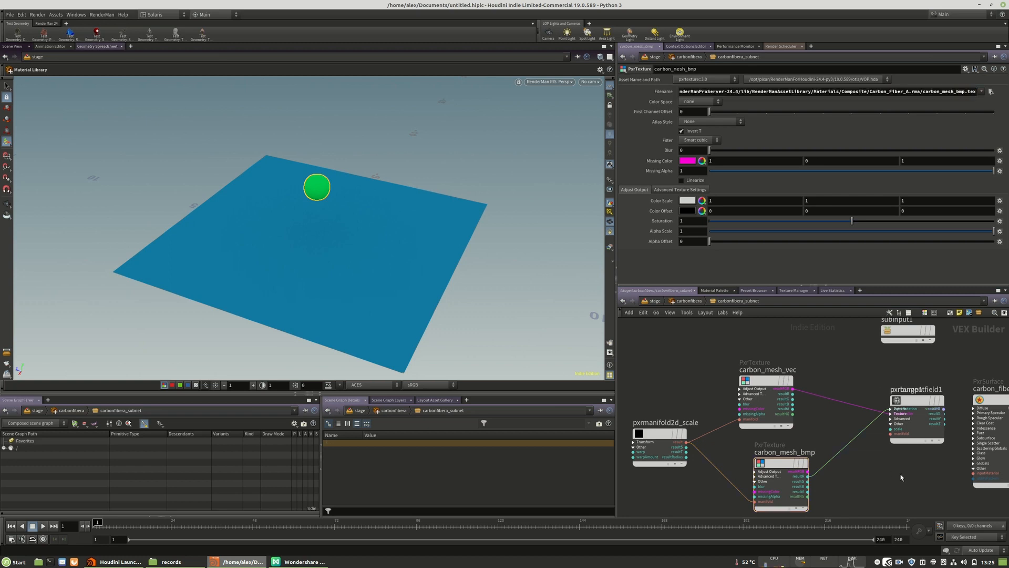
# Step: Move pxrbump1, carbon_mesh_bmp and pxrmanifold2d_scale clear of the other shading nodes in the subnet
pyautogui.moveTo(895, 445); pyautogui.dragTo(831, 435, button='middle')
pyautogui.moveTo(831, 437); pyautogui.dragTo(831, 518)
pyautogui.moveTo(822, 447); pyautogui.dragTo(833, 394, button='middle')
pyautogui.moveTo(730, 424); pyautogui.dragTo(739, 457)
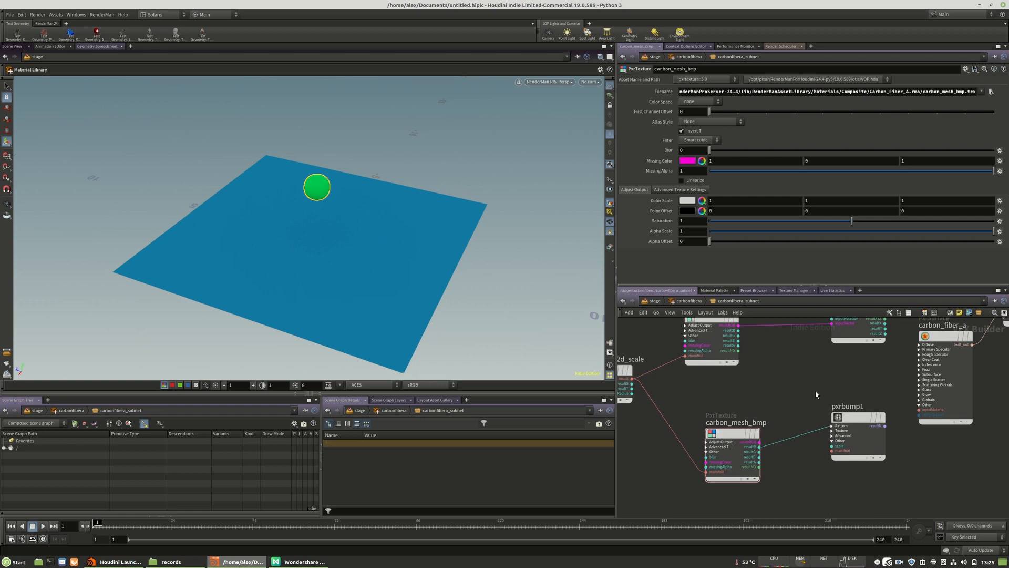
pyautogui.moveTo(816, 404); pyautogui.dragTo(862, 433, button='middle')
pyautogui.moveTo(665, 401); pyautogui.dragTo(674, 458)
pyautogui.moveTo(784, 440); pyautogui.dragTo(802, 420, button='middle')
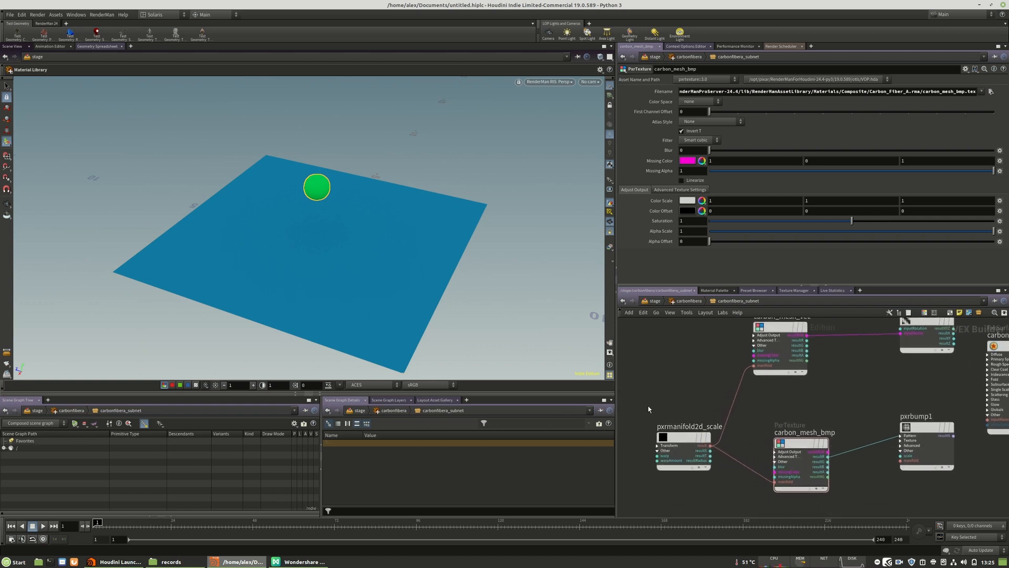
# Step: Cut pxrmanifold2d_scale and carbon_mesh_bmp out of carbonfibera_subnet, leaving pxrbump1 out of the selection
pyautogui.moveTo(634, 402); pyautogui.dragTo(955, 498)
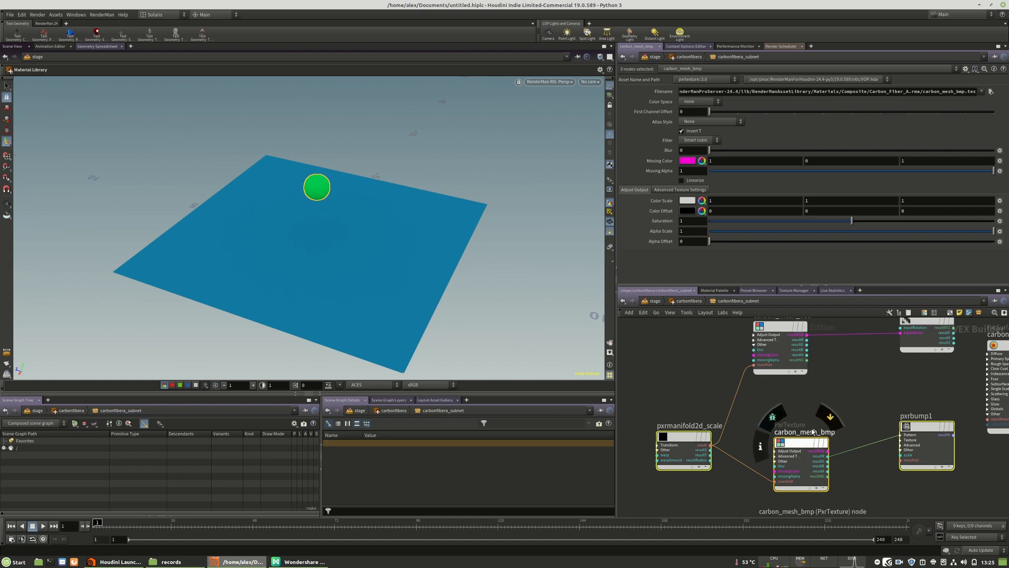
pyautogui.keyDown('ctrl'); pyautogui.click(926, 441); pyautogui.keyUp('ctrl')
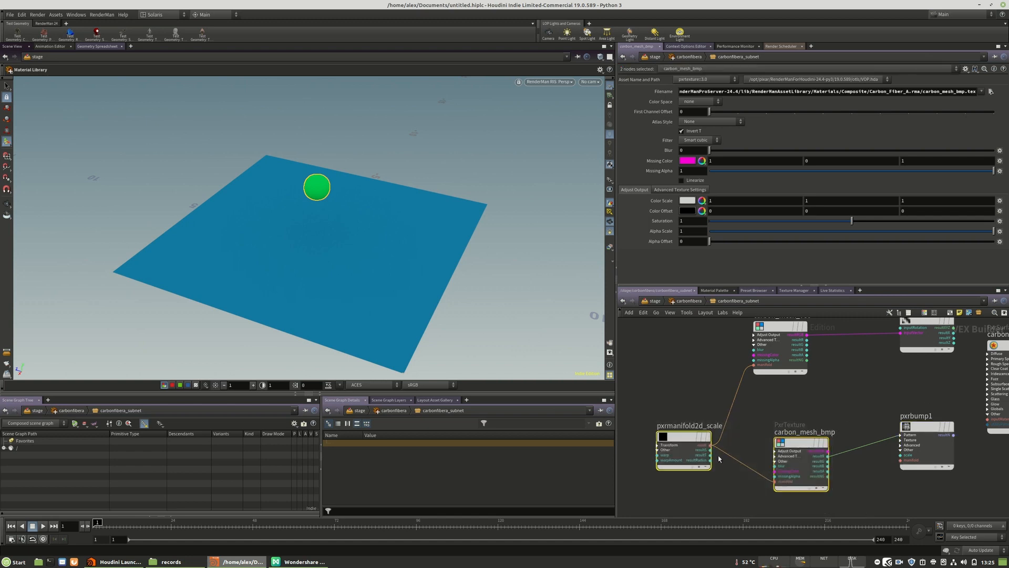
pyautogui.hotkey('ctrl', 'x')
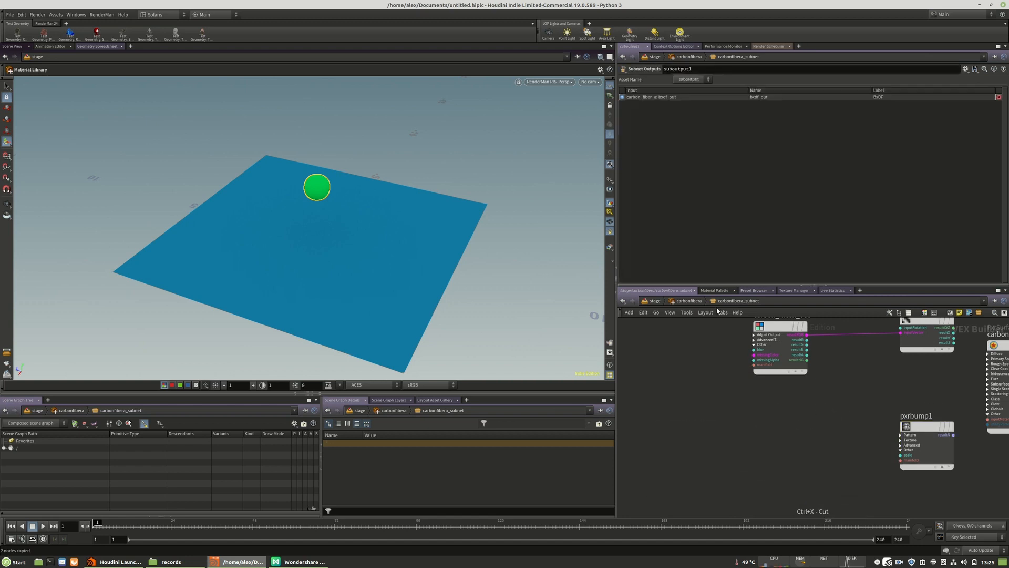
# Step: Paste the cut manifold and texture nodes into mygrid_mat inside materiallibrary1 and place them below lamadiffuse1
pyautogui.click(693, 302)
pyautogui.press('u')
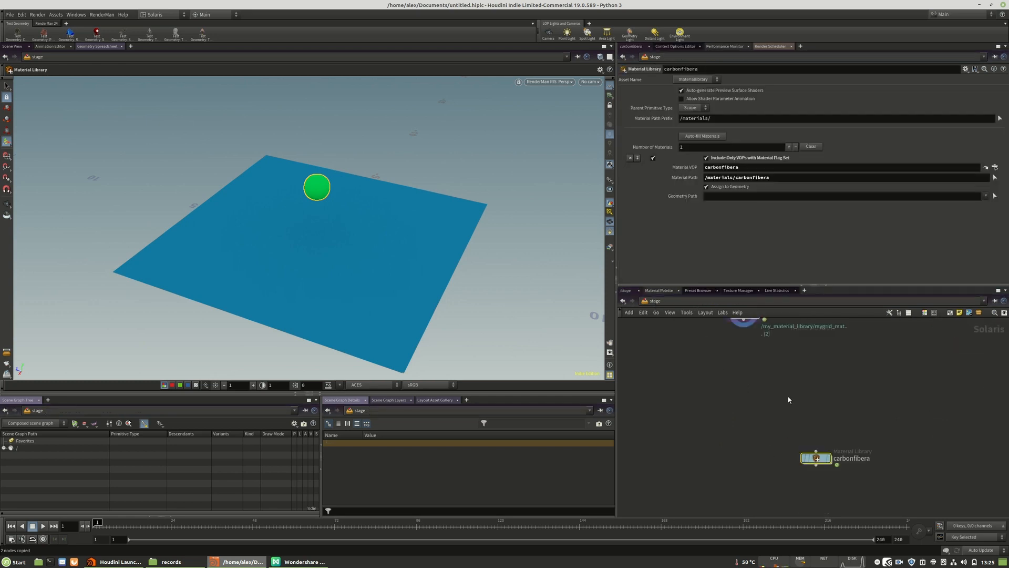
pyautogui.doubleClick(764, 392)
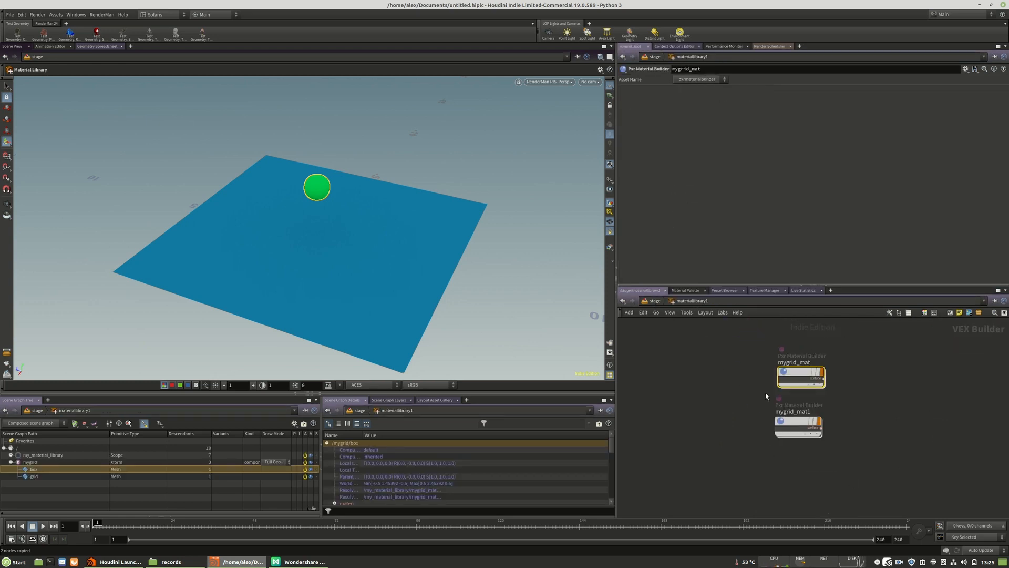
pyautogui.doubleClick(800, 366)
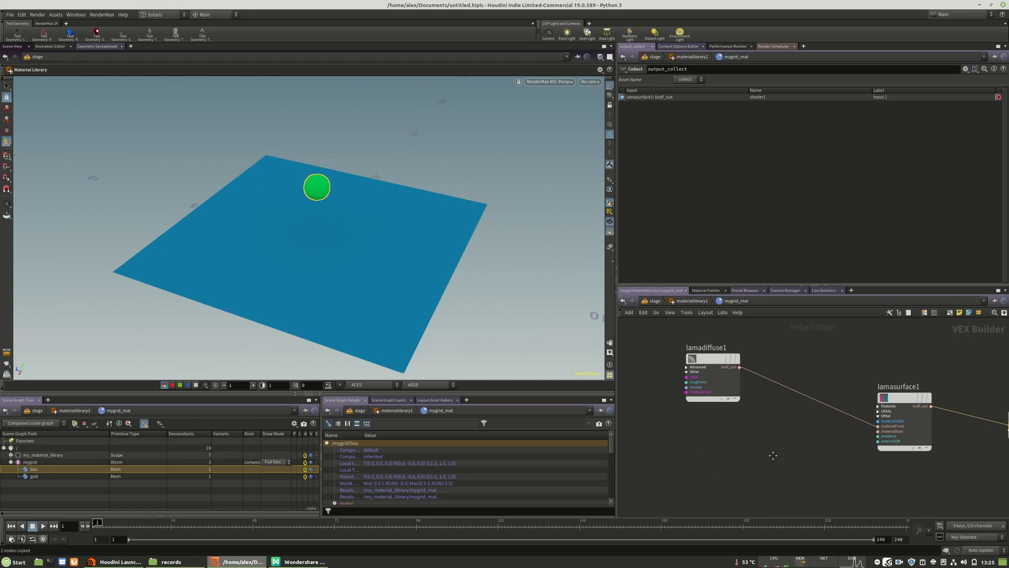
pyautogui.hotkey('ctrl', 'v')
pyautogui.moveTo(815, 428); pyautogui.dragTo(765, 428)
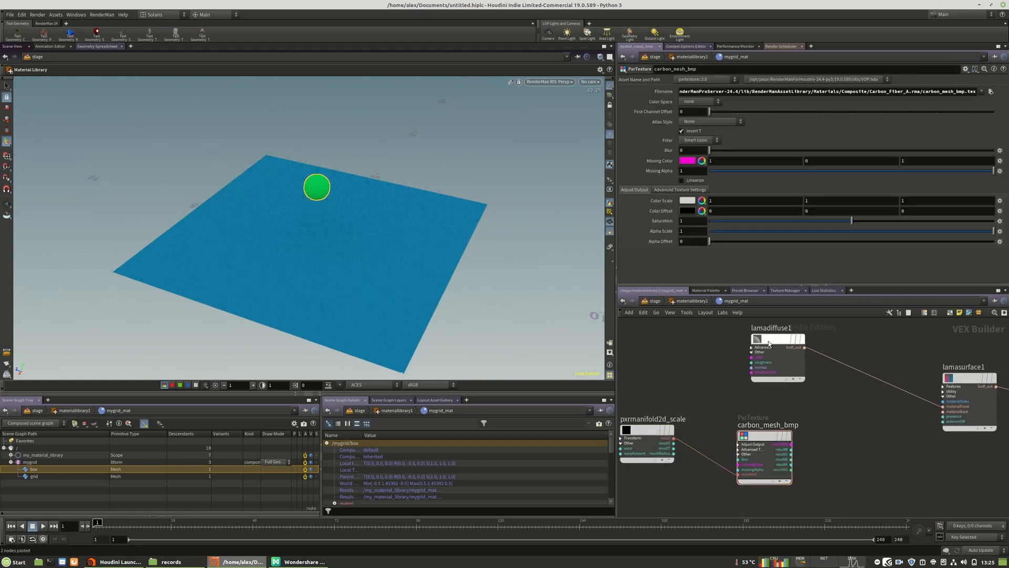
# Step: Make room around lamadiffuse1 and add a PxrDisplace node below lamasurface1
pyautogui.moveTo(770, 347); pyautogui.dragTo(825, 359)
pyautogui.moveTo(792, 444); pyautogui.dragTo(801, 383)
pyautogui.press('Tab')
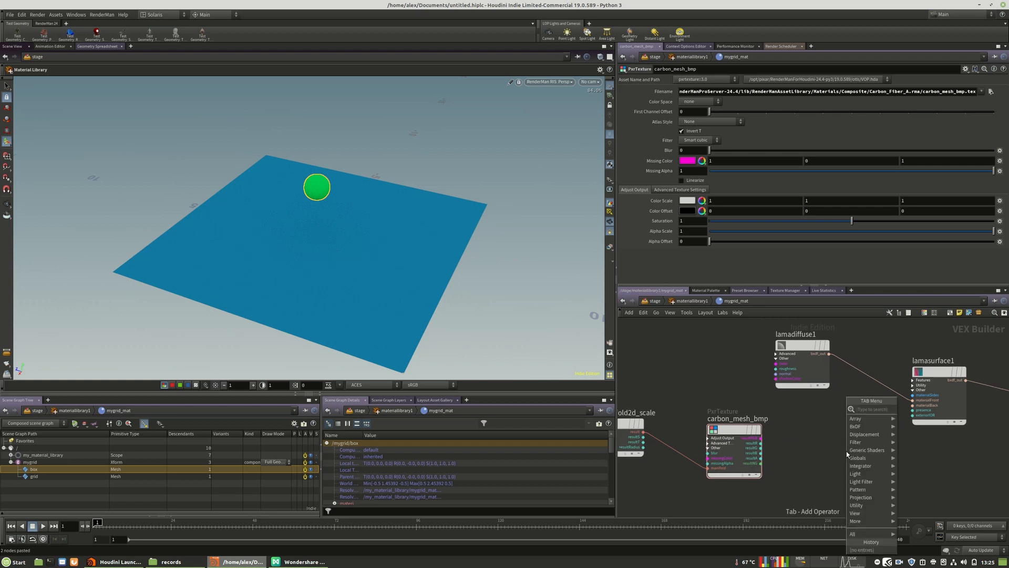
pyautogui.write('dis')
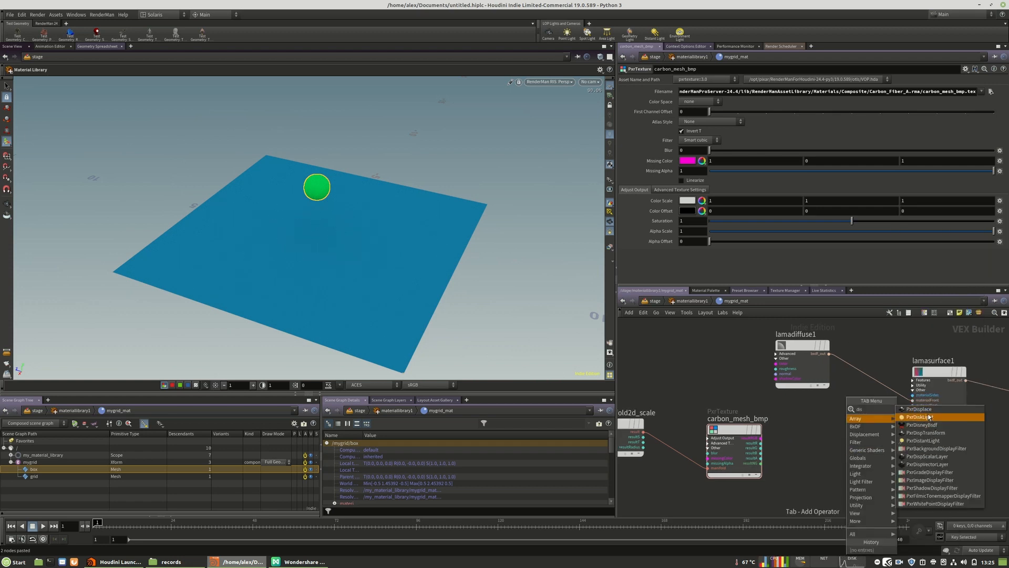
pyautogui.click(926, 410)
pyautogui.click(885, 461)
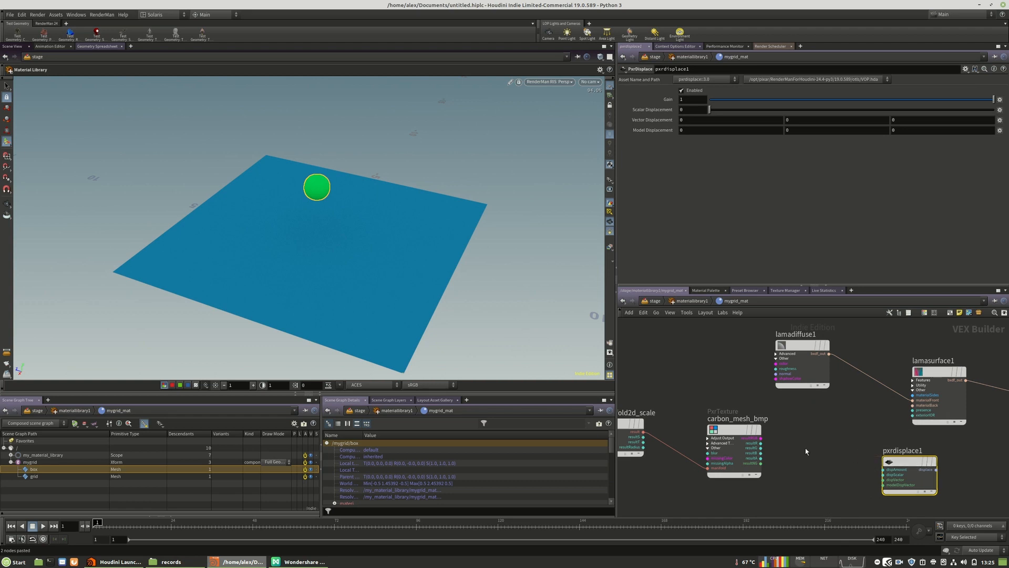
# Step: Add a PxrDispTransform node and connect its resultF output to the scalar displacement input of pxrdisplace1
pyautogui.press('Tab')
pyautogui.write('dis')
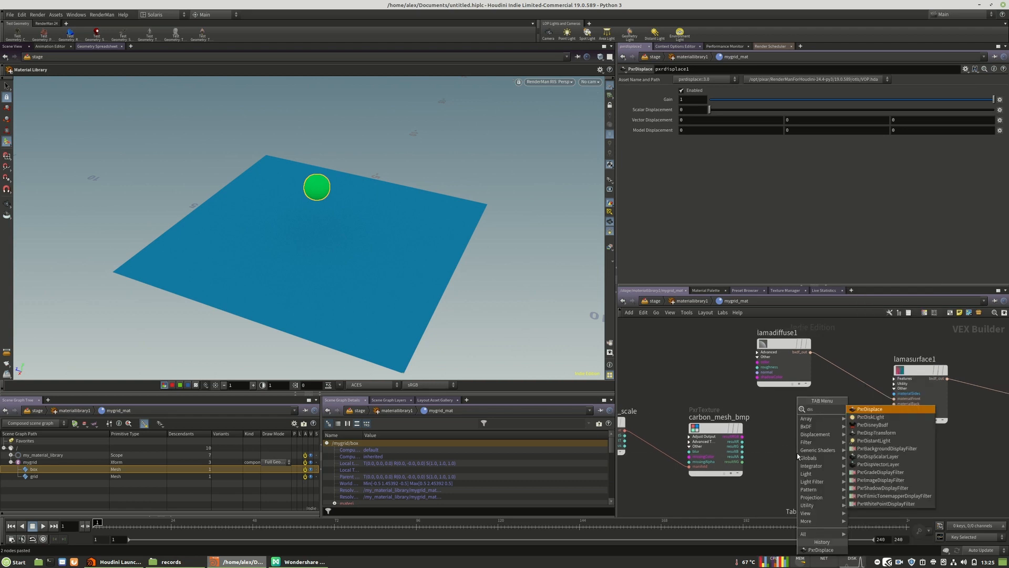
pyautogui.click(878, 433)
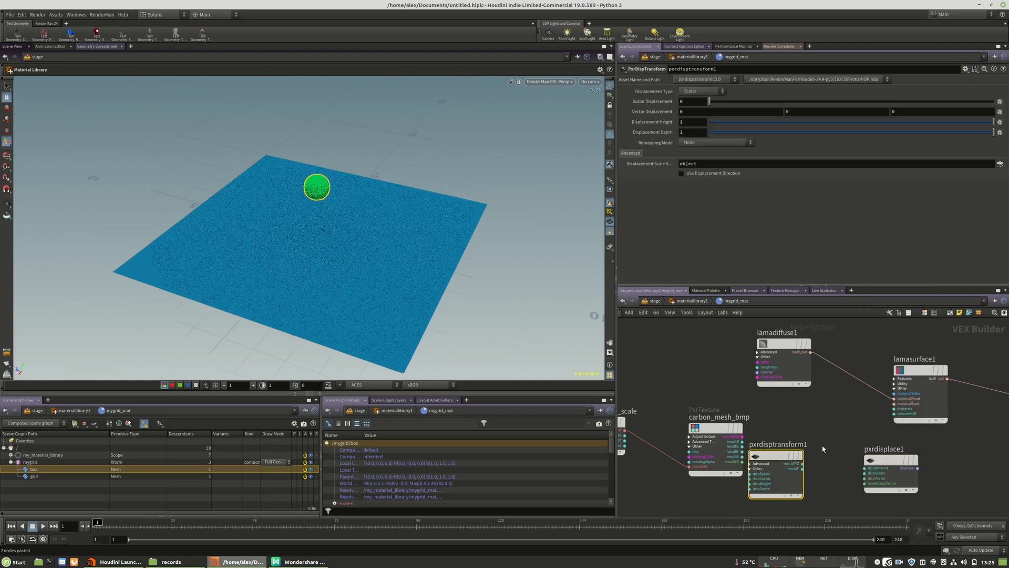
pyautogui.click(787, 435)
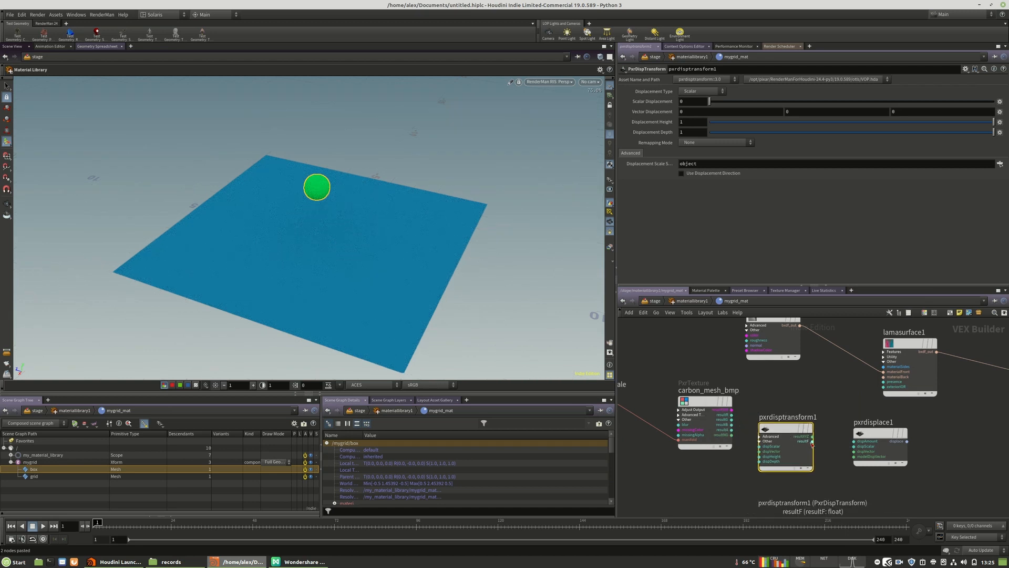
pyautogui.click(812, 442)
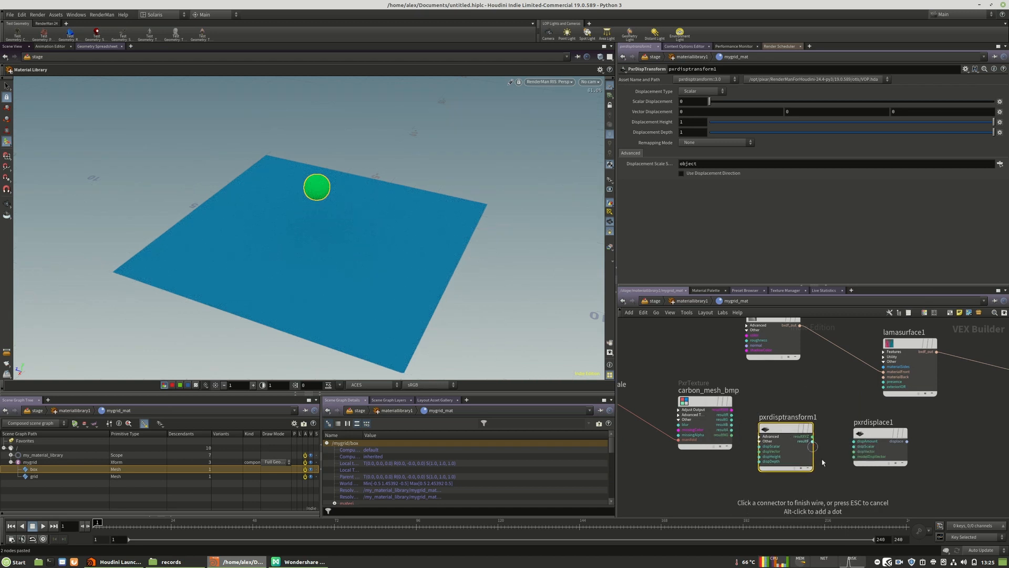
pyautogui.click(855, 447)
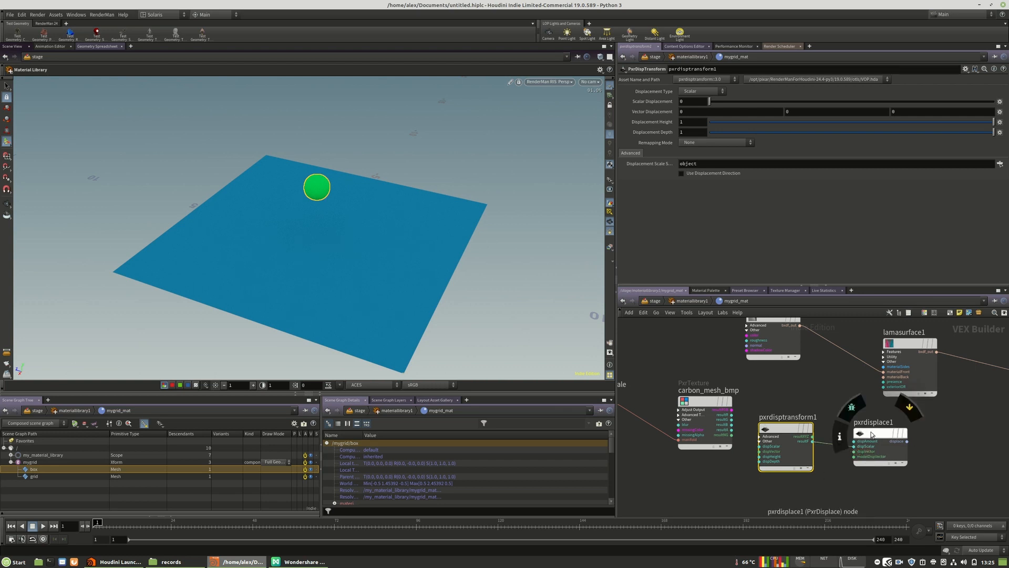
# Step: Connect pxrdisplace1 to the output_collect node and space the two displacement nodes away from carbon_mesh_bmp
pyautogui.click(894, 441)
pyautogui.moveTo(894, 441); pyautogui.dragTo(802, 453, button='middle')
pyautogui.click(802, 452)
pyautogui.click(912, 385)
pyautogui.moveTo(859, 479); pyautogui.dragTo(970, 479, button='middle')
pyautogui.moveTo(888, 444); pyautogui.dragTo(901, 444)
pyautogui.moveTo(795, 441); pyautogui.dragTo(814, 441)
pyautogui.moveTo(784, 399); pyautogui.dragTo(873, 401, button='middle')
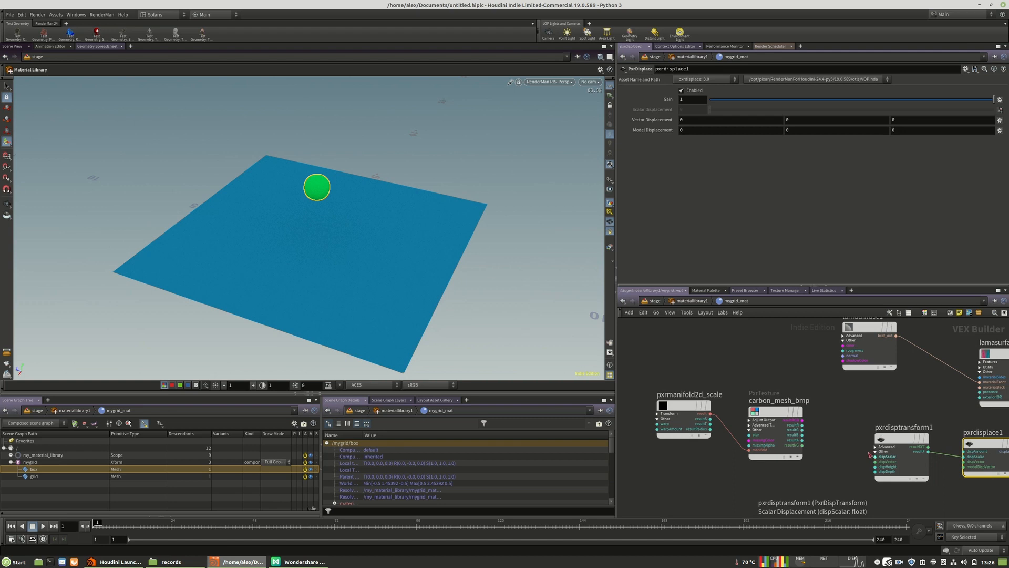
pyautogui.moveTo(808, 436); pyautogui.dragTo(855, 437, button='middle')
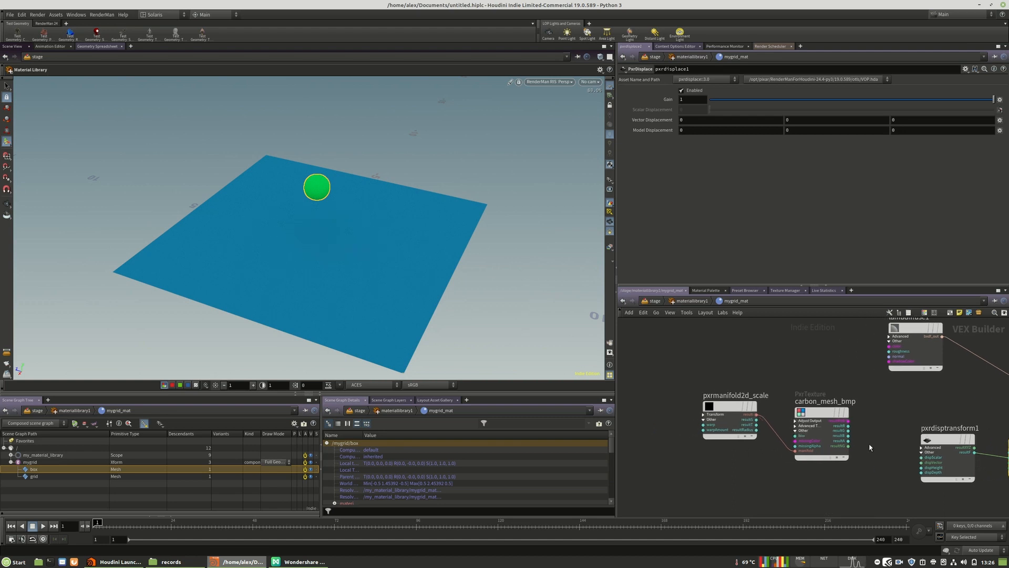
# Step: Add a PxrToFloat node between carbon_mesh_bmp and pxrdisptransform1
pyautogui.press('Tab')
pyautogui.write('r')
pyautogui.click(813, 473)
pyautogui.press('Tab')
pyautogui.write('flo')
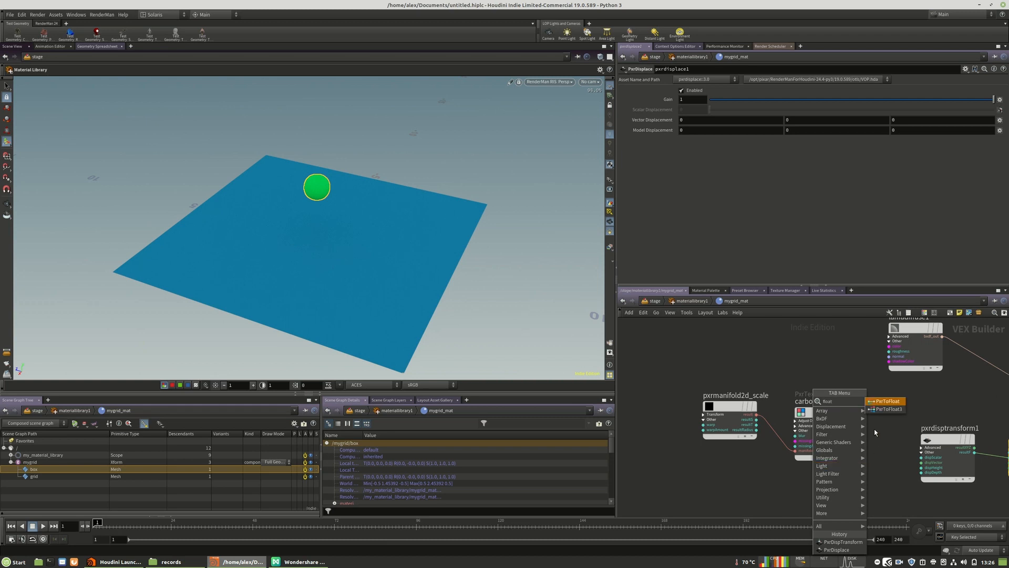
pyautogui.click(885, 404)
pyautogui.click(897, 408)
# Step: Move pxrmanifold2d_scale and carbon_mesh_bmp farther from the displacement nodes and position pxrtofloat1 in the gap
pyautogui.moveTo(887, 405)
pyautogui.moveTo(709, 371); pyautogui.dragTo(840, 464)
pyautogui.moveTo(832, 412); pyautogui.dragTo(714, 402)
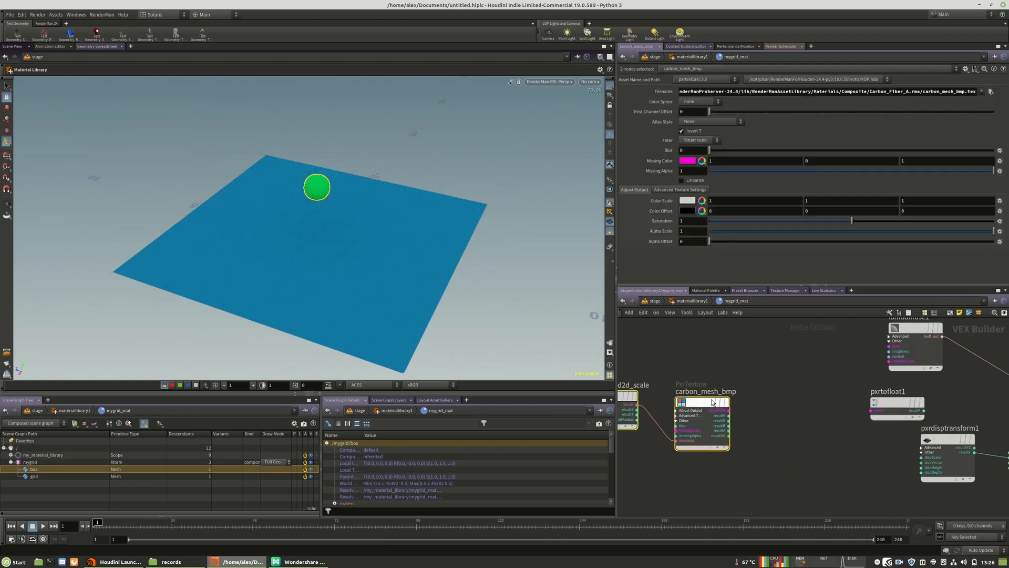
pyautogui.click(770, 394)
pyautogui.moveTo(911, 401); pyautogui.dragTo(857, 410)
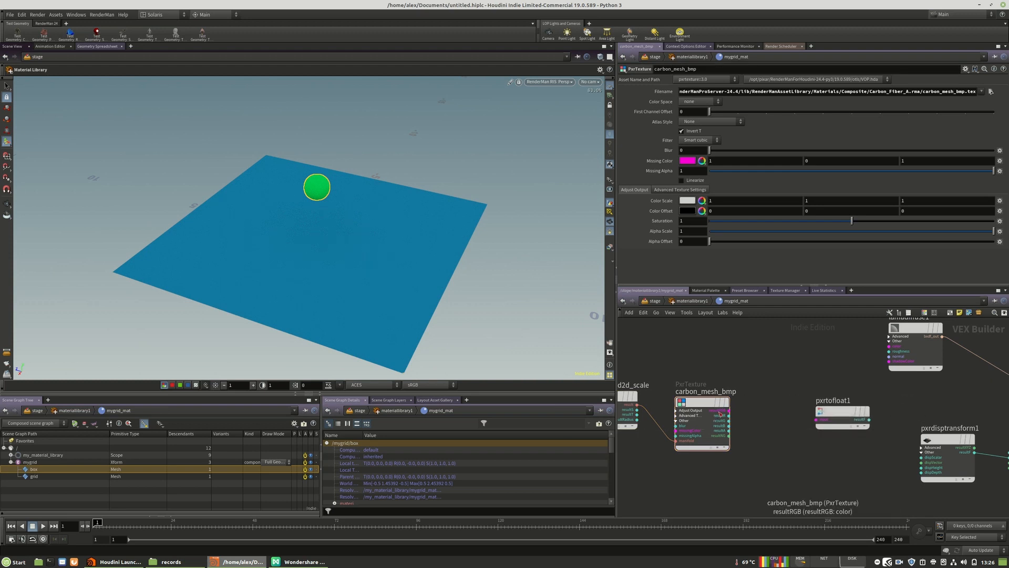
# Step: Connect carbon_mesh_bmp's resultRGB to pxrtofloat1, wire its resultF into pxrdisptransform1's Scalar Displacement input, and select pxrdisptransform1
pyautogui.moveTo(729, 413); pyautogui.dragTo(803, 425)
pyautogui.click(831, 433)
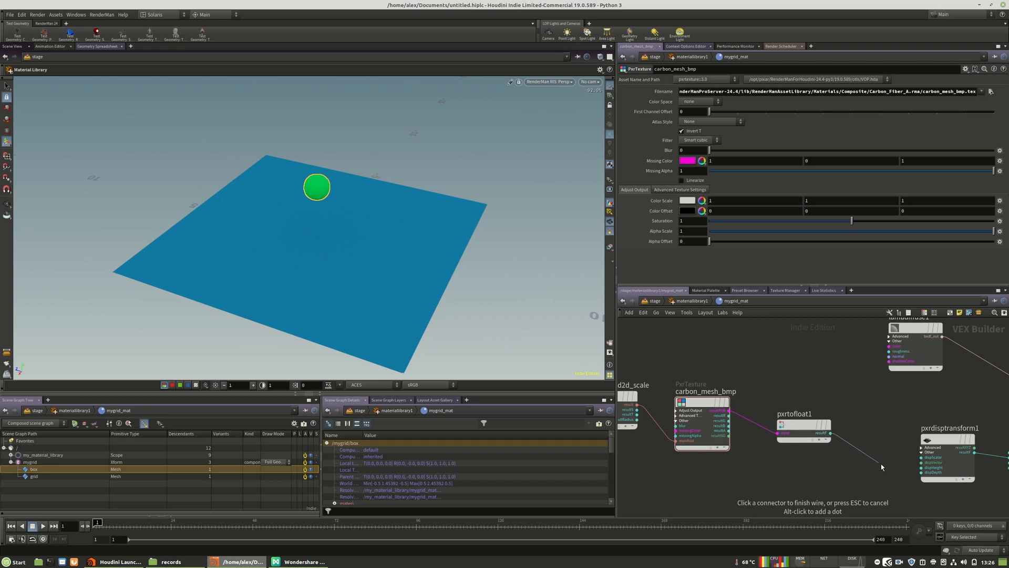
pyautogui.click(926, 458)
pyautogui.click(946, 456)
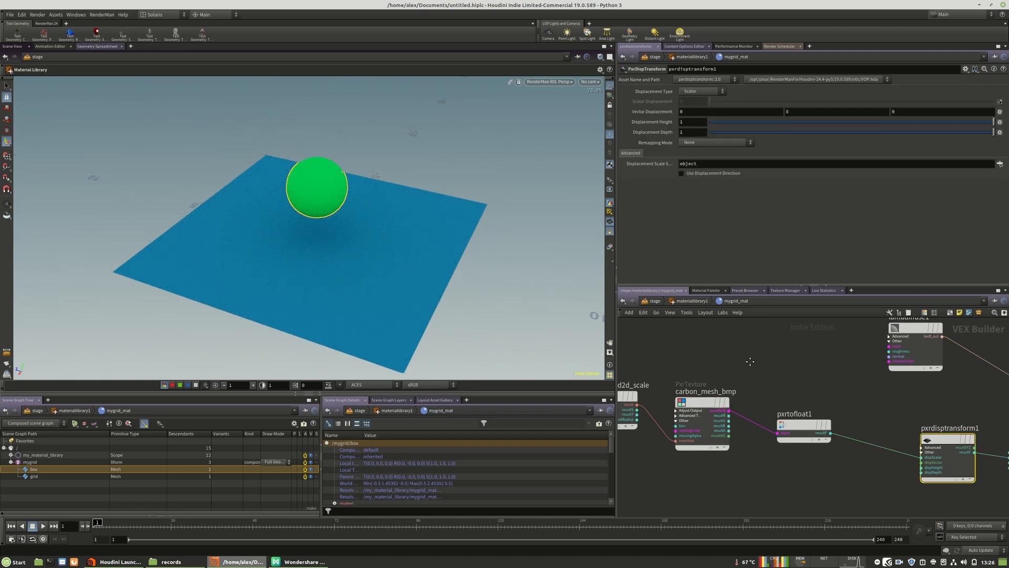
# Step: Select the pxrmanifold2d_scale node and switch the viewport renderer to Houdini GL
pyautogui.moveTo(750, 362); pyautogui.dragTo(823, 374, button='middle')
pyautogui.click(682, 415)
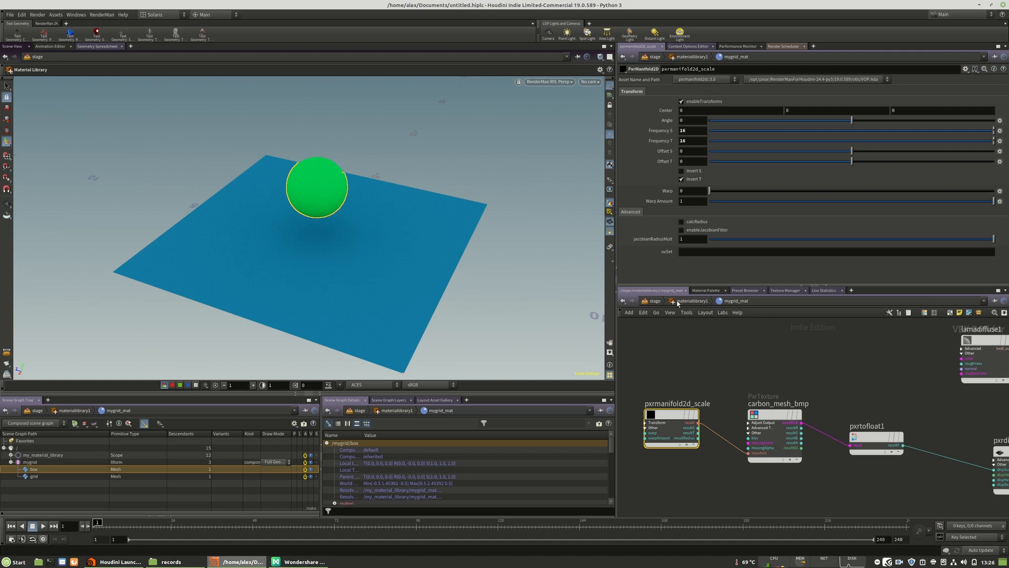
pyautogui.click(550, 81)
pyautogui.click(545, 110)
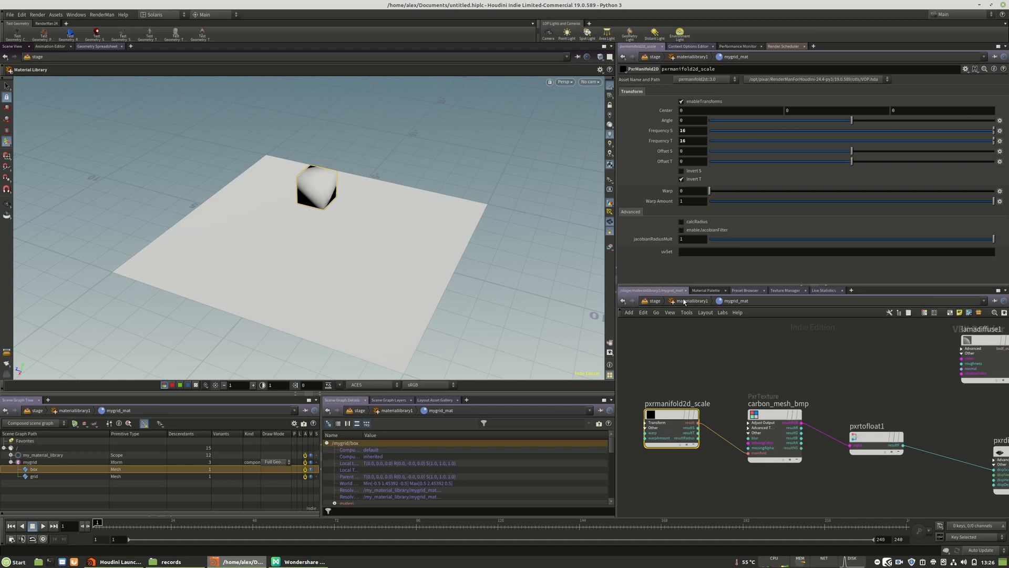
# Step: Return to the stage level and open the geometry network inside MYOBJECT
pyautogui.click(684, 301)
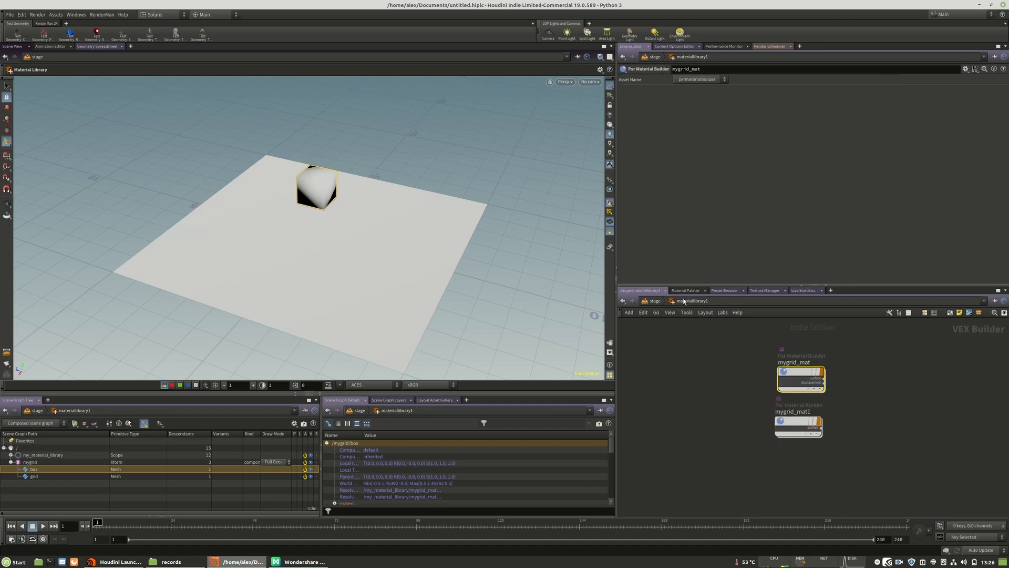
pyautogui.click(654, 301)
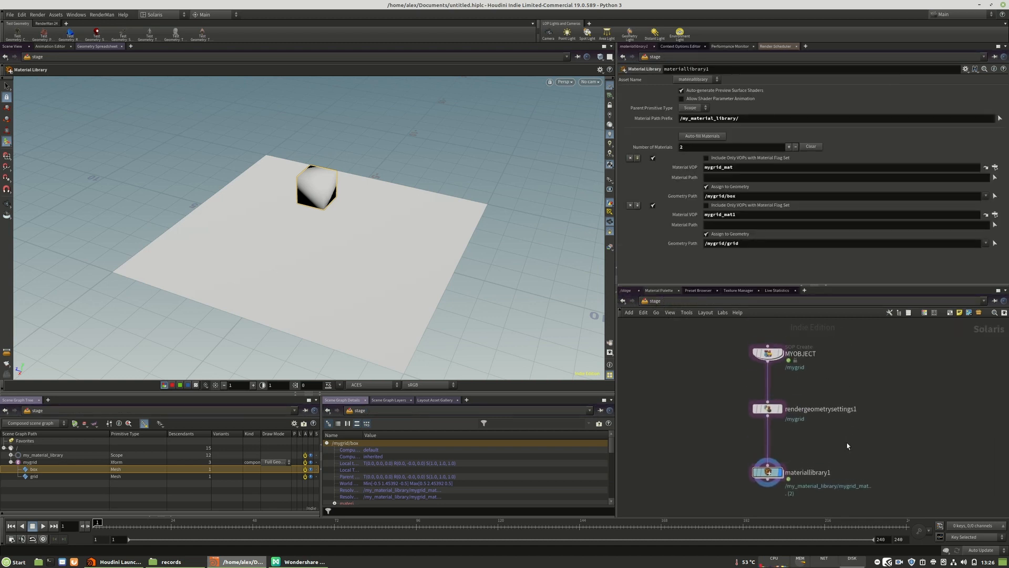
pyautogui.doubleClick(769, 354)
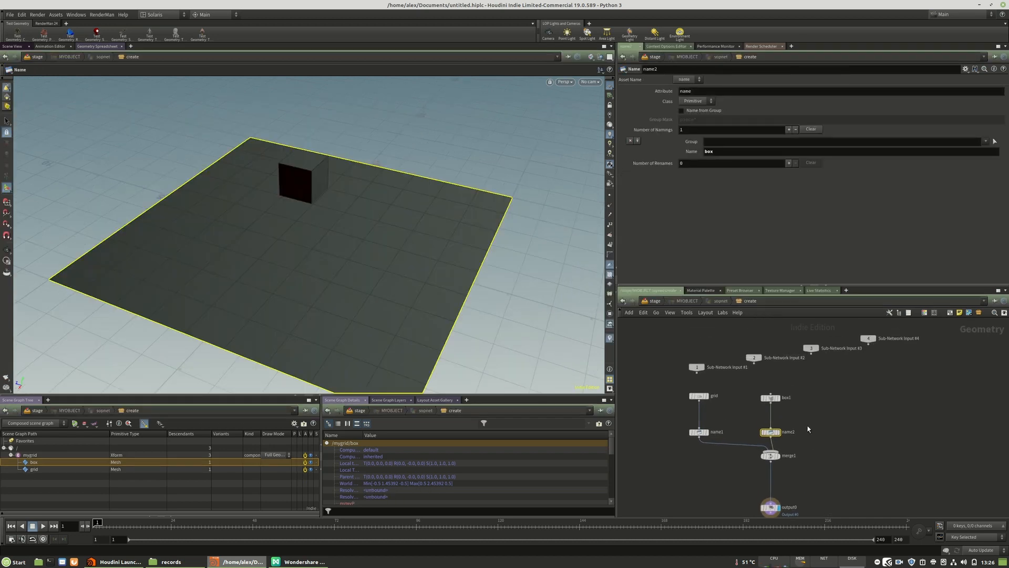
# Step: Move box1 away from name2 and insert a UV Unwrap node between them
pyautogui.moveTo(773, 401); pyautogui.dragTo(851, 390)
pyautogui.press('Tab')
pyautogui.write('uvw')
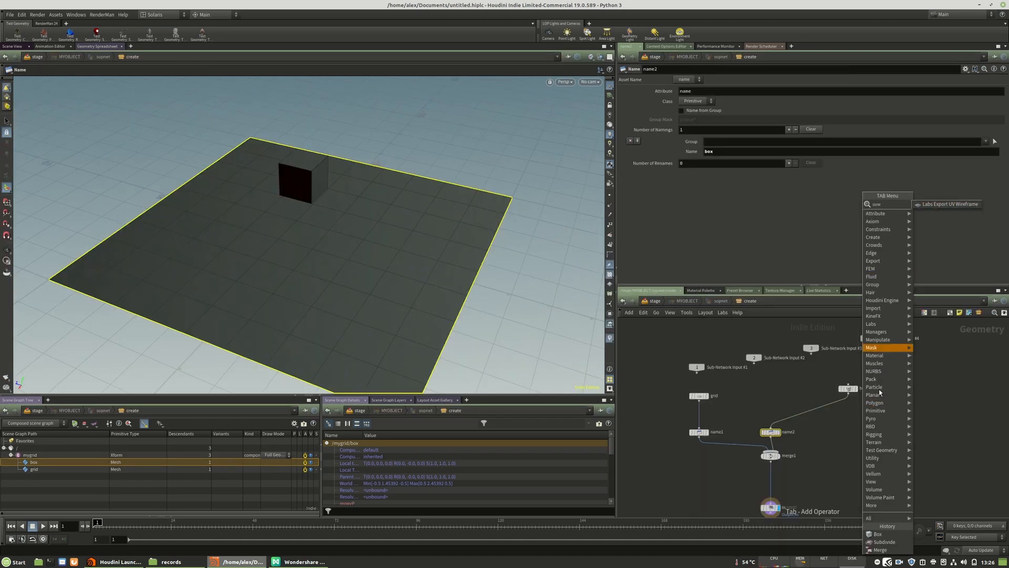
pyautogui.click(845, 449)
pyautogui.press('Tab')
pyautogui.write('u')
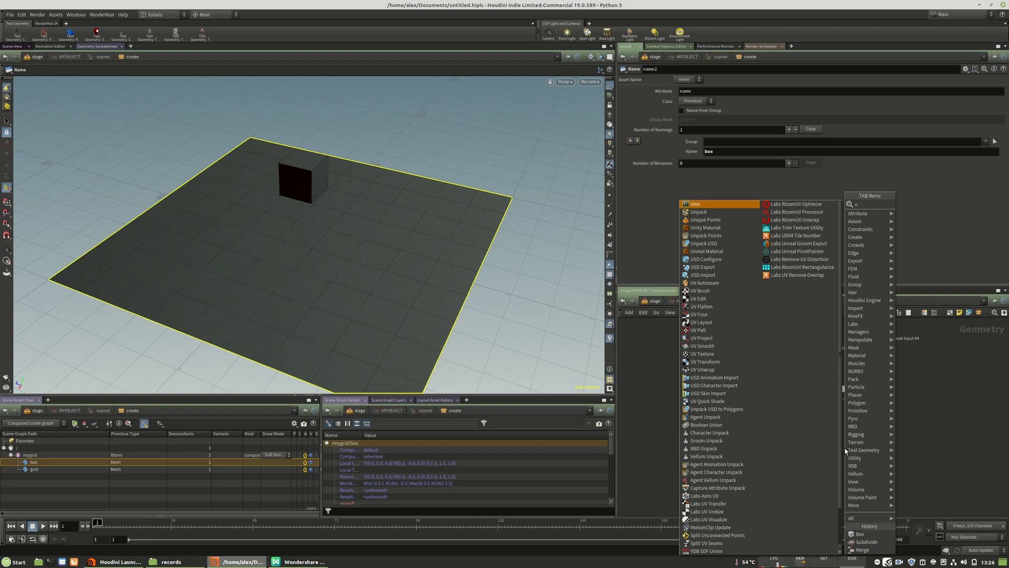
pyautogui.write('v')
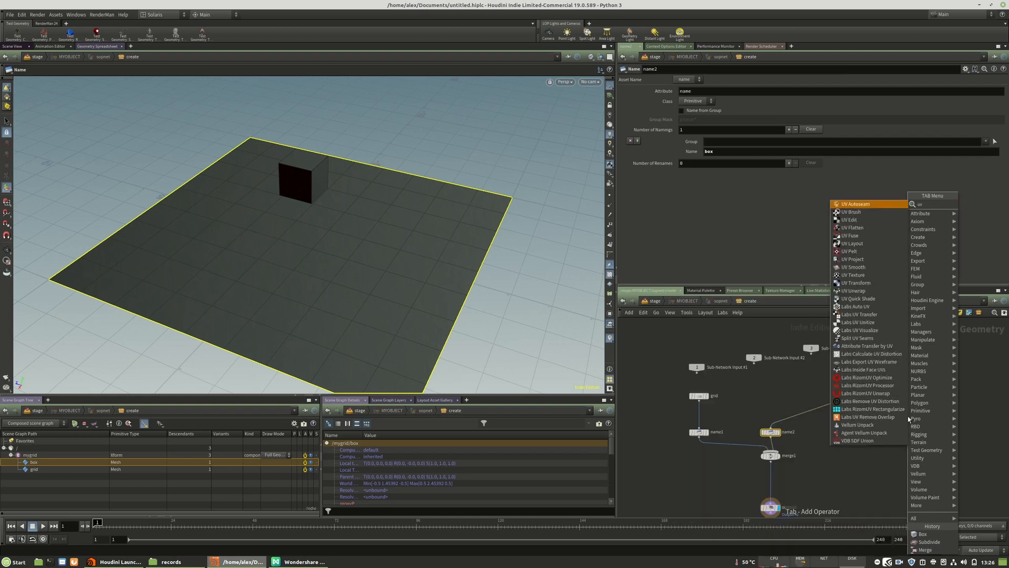
pyautogui.click(857, 292)
pyautogui.click(827, 409)
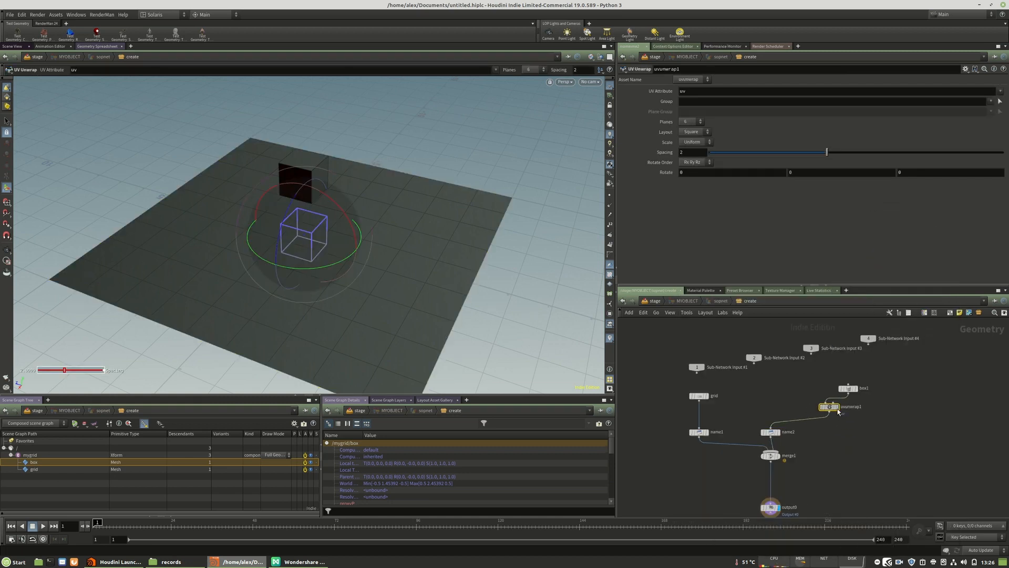
# Step: Display uvunwrap1 and examine the box's UV layout in the UV view before returning to the perspective view
pyautogui.click(854, 409)
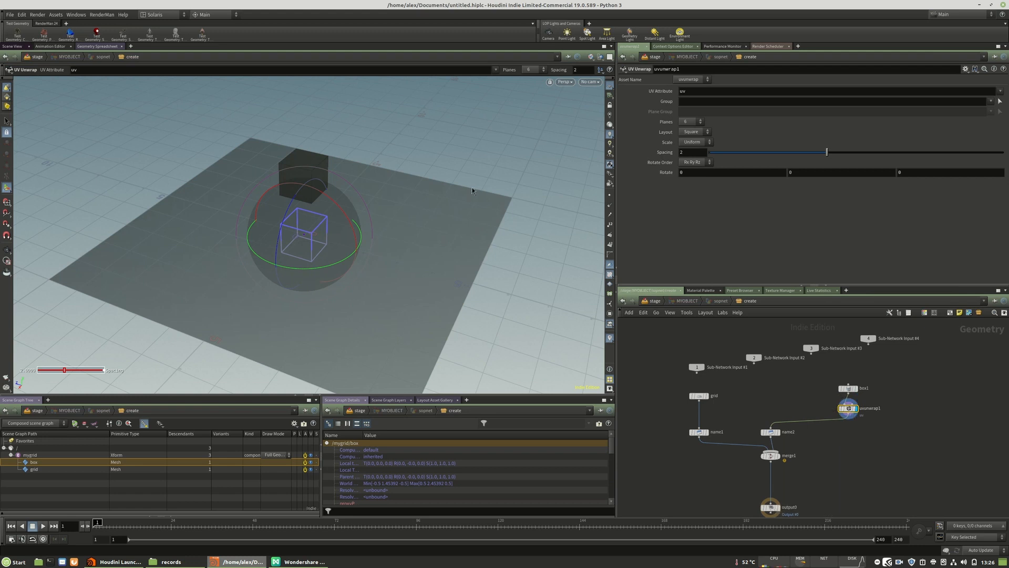
pyautogui.press('Escape')
pyautogui.hotkey('space', '5')
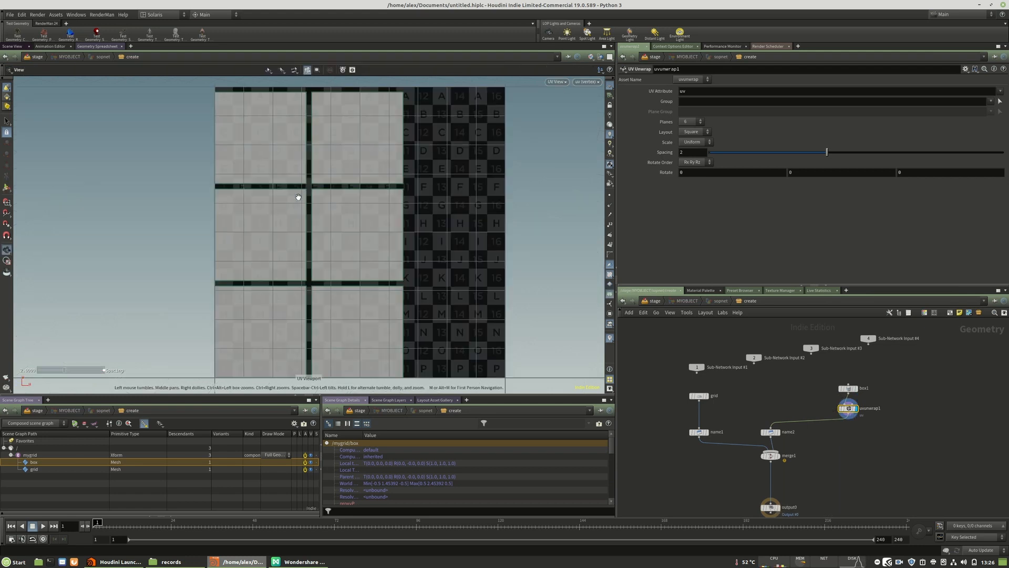
pyautogui.hotkey('space', '1')
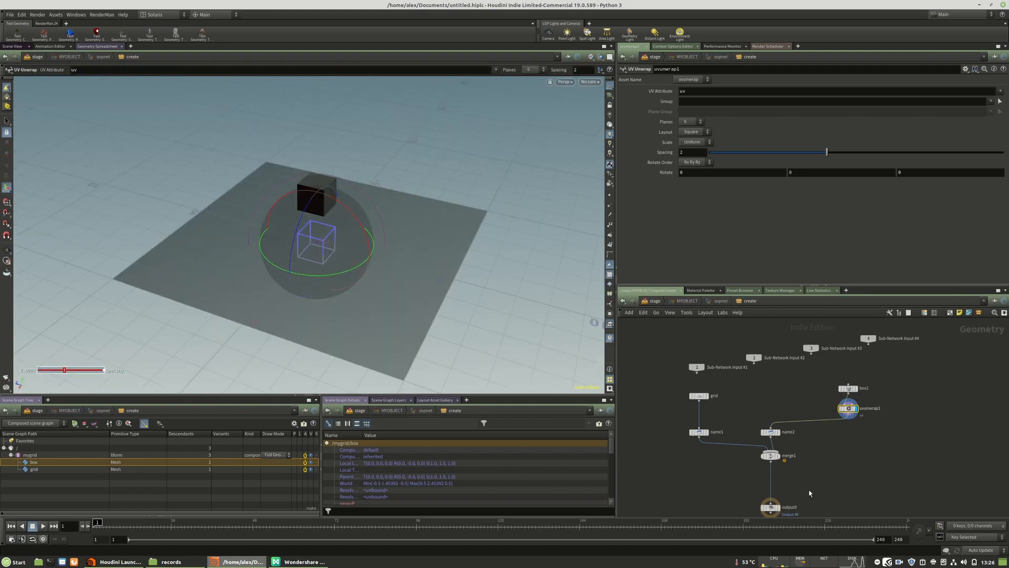
# Step: Make output0 the displayed node of the MYOBJECT geometry network
pyautogui.moveTo(811, 493); pyautogui.dragTo(810, 456, button='middle')
pyautogui.click(777, 472)
pyautogui.click(771, 473)
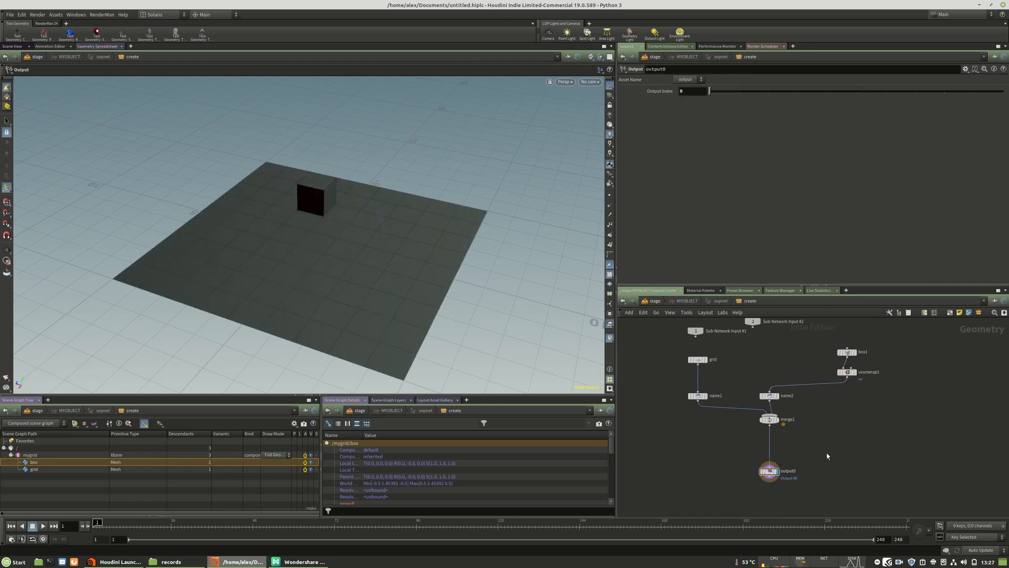
# Step: Open mygrid_mat inside materiallibrary1 and switch the viewport renderer to RenderMan RIS
pyautogui.press('u')
pyautogui.doubleClick(770, 472)
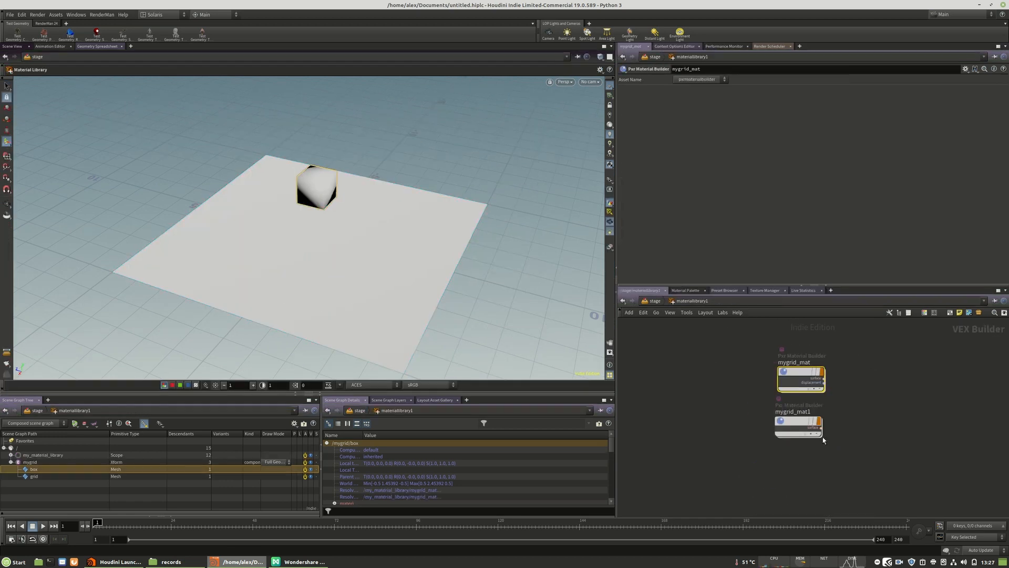
pyautogui.doubleClick(784, 376)
pyautogui.click(563, 82)
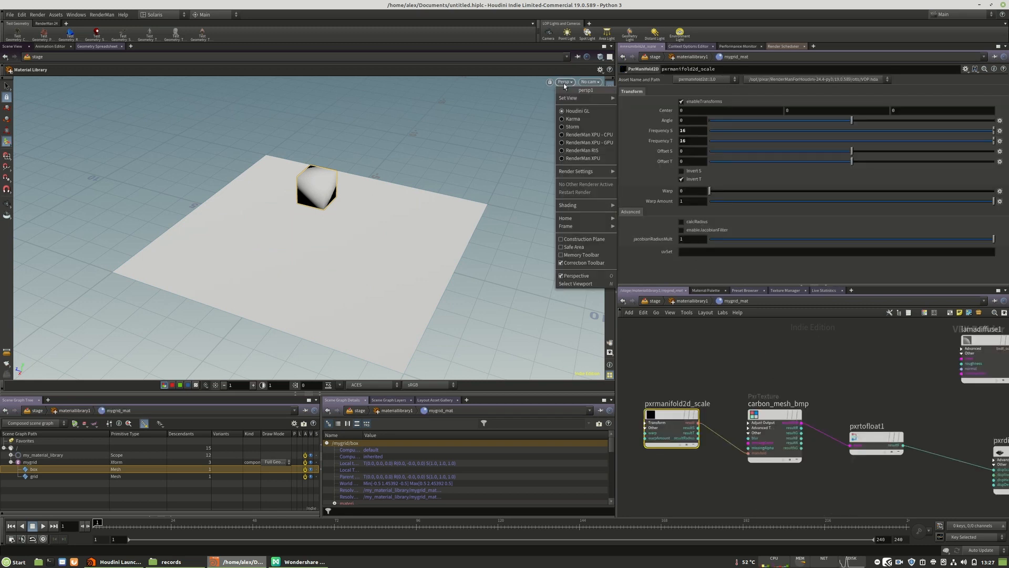
pyautogui.click(582, 150)
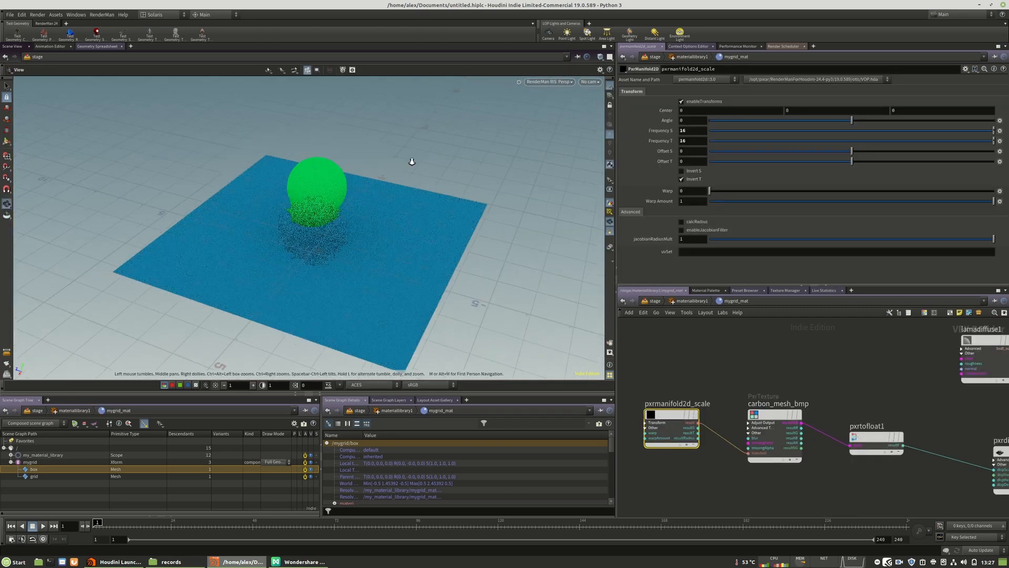
pyautogui.keyDown('alt'); pyautogui.moveTo(412, 162); pyautogui.dragTo(435, 178, button='right'); pyautogui.keyUp('alt')
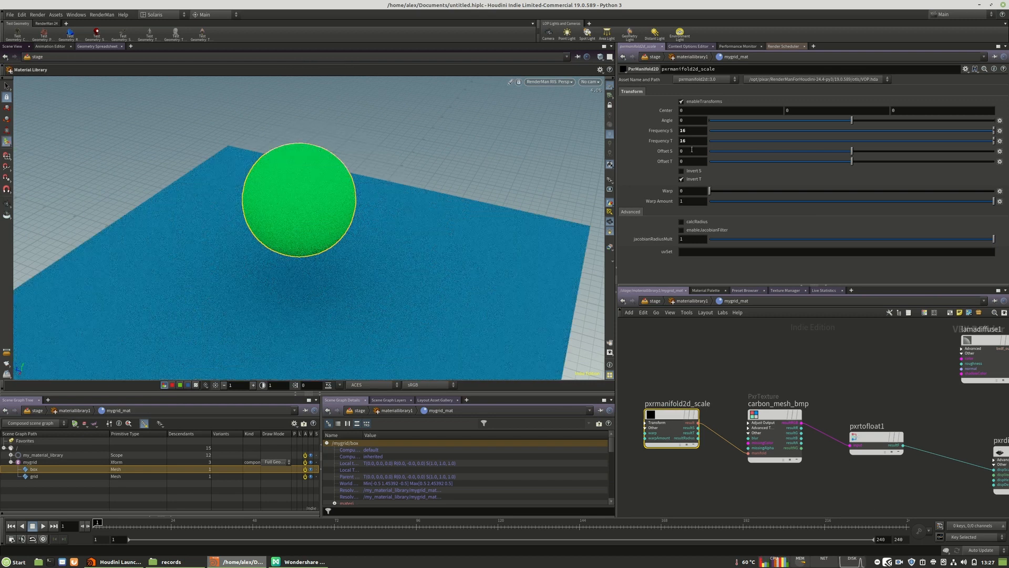
# Step: Set Frequency S and Frequency T of pxrmanifold2d_scale to 3
pyautogui.doubleClick(693, 130)
pyautogui.write('3')
pyautogui.press('Return')
pyautogui.doubleClick(693, 140)
pyautogui.write('3')
pyautogui.press('Return')
# Step: Set the RenderMan dicing Micropolygon Length to 1 in rendergeometrysettings1 at the stage level
pyautogui.press('u')
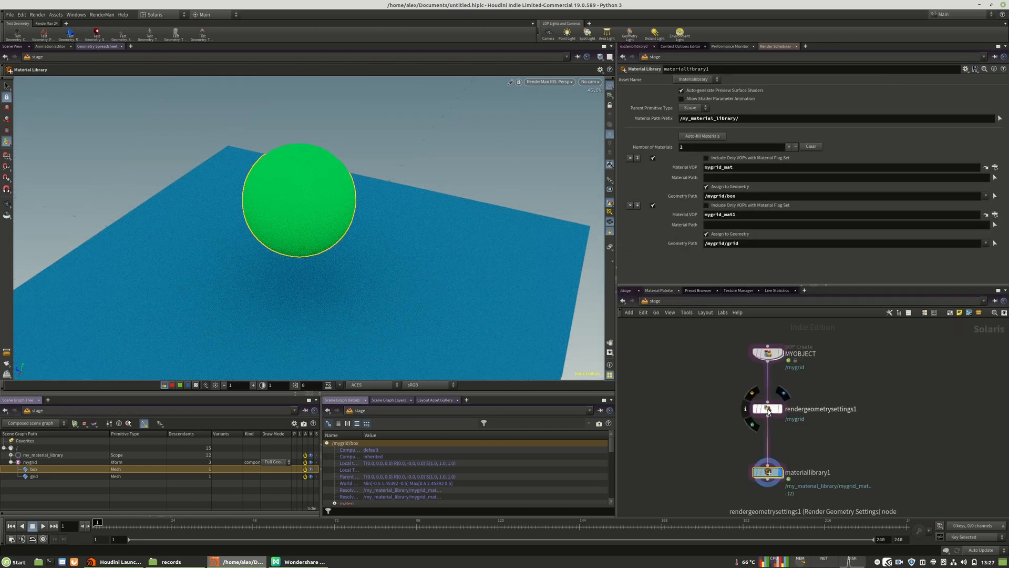
pyautogui.click(768, 410)
pyautogui.write('1')
pyautogui.press('Return')
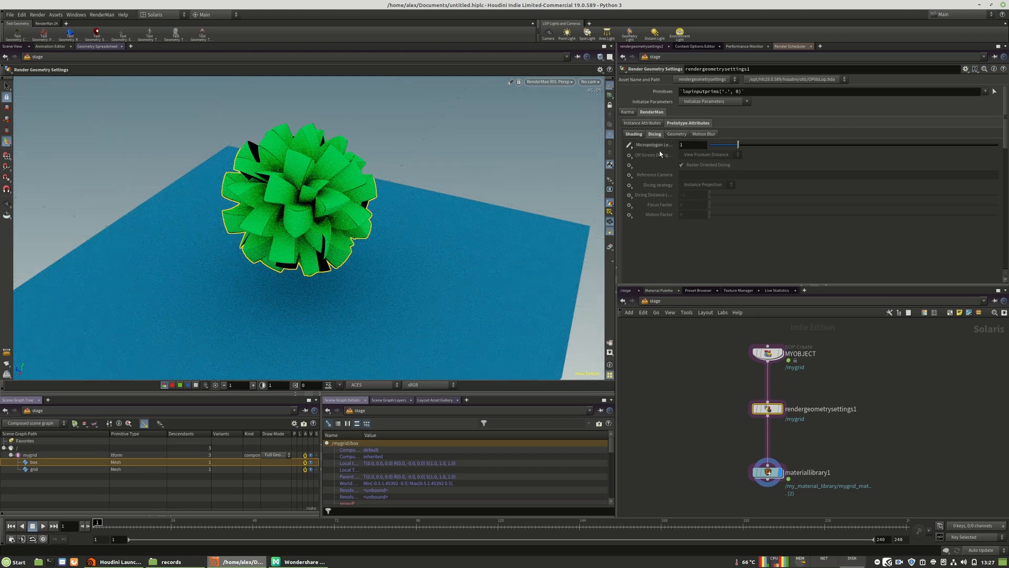
# Step: Change the Micropolygon Length to 1.01 and restart the viewport render
pyautogui.moveTo(748, 145)
pyautogui.mouseDown()
pyautogui.moveTo(977, 146)
pyautogui.moveTo(739, 145)
pyautogui.mouseUp()
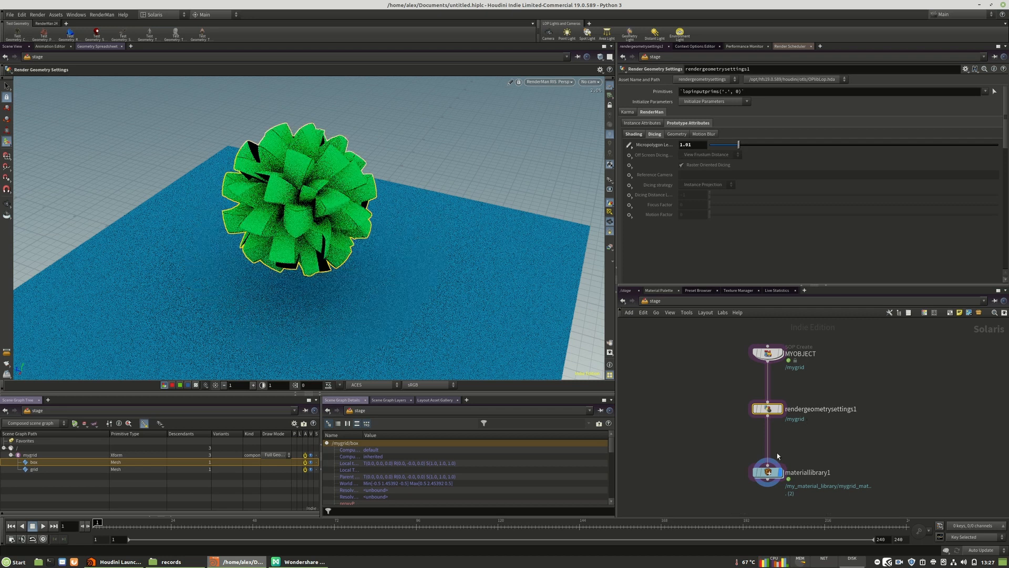
pyautogui.moveTo(774, 476)
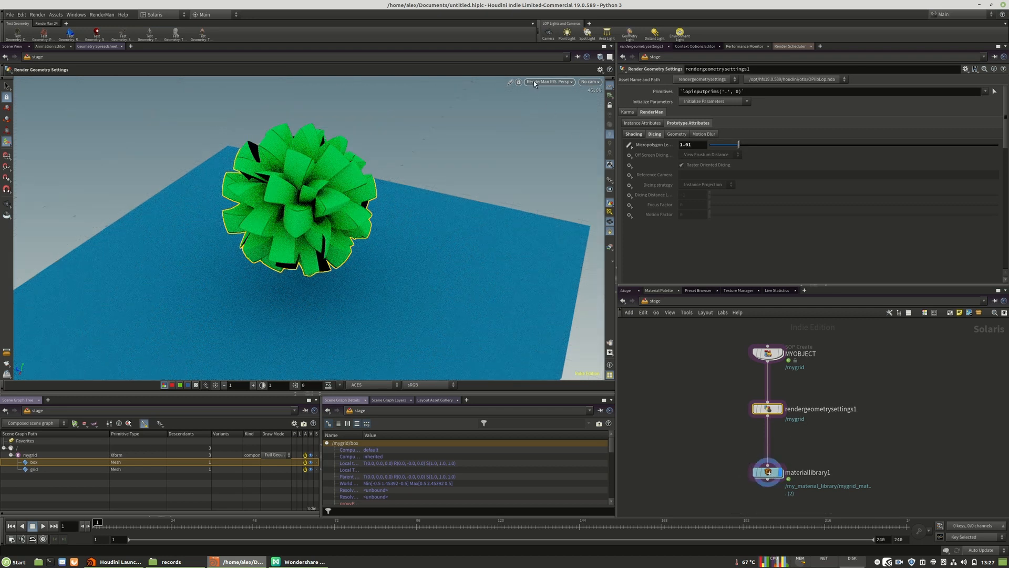
pyautogui.click(550, 81)
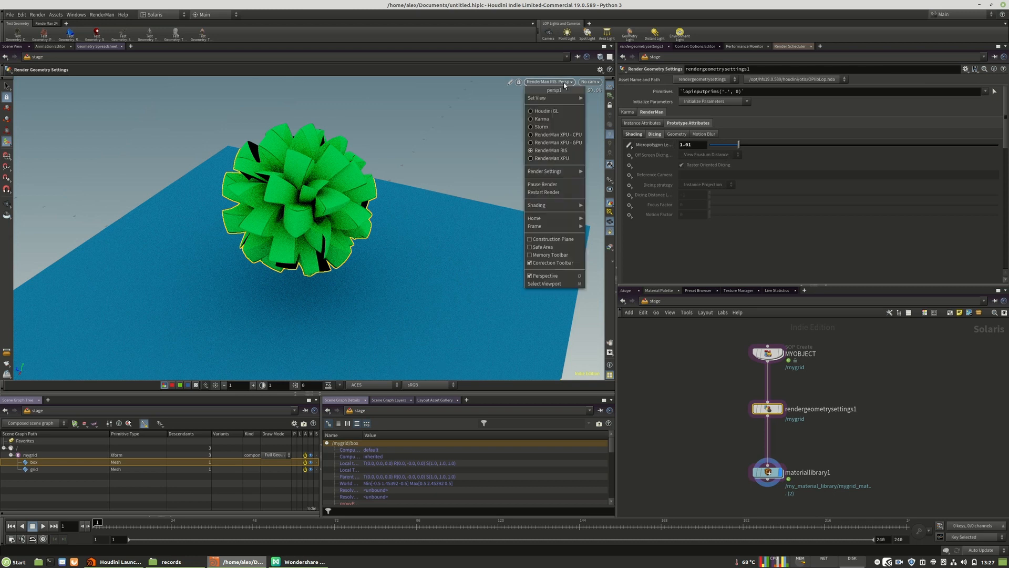
pyautogui.click(541, 192)
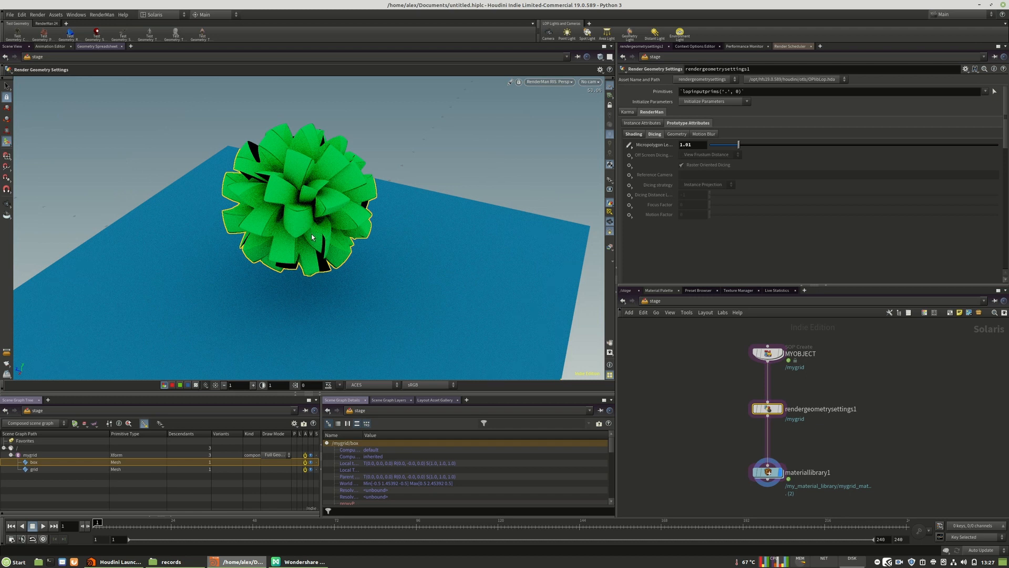
# Step: Reset the Micropolygon Length to 1 and check the displaced box from another angle
pyautogui.doubleClick(697, 145)
pyautogui.write('1')
pyautogui.press('Return')
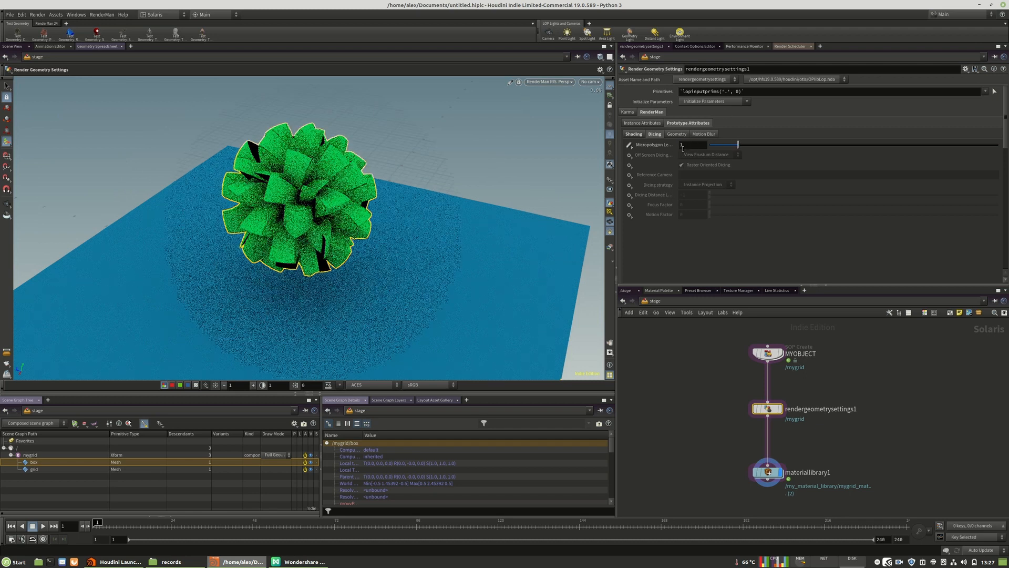
pyautogui.keyDown('alt'); pyautogui.moveTo(288, 217); pyautogui.dragTo(351, 236); pyautogui.keyUp('alt')
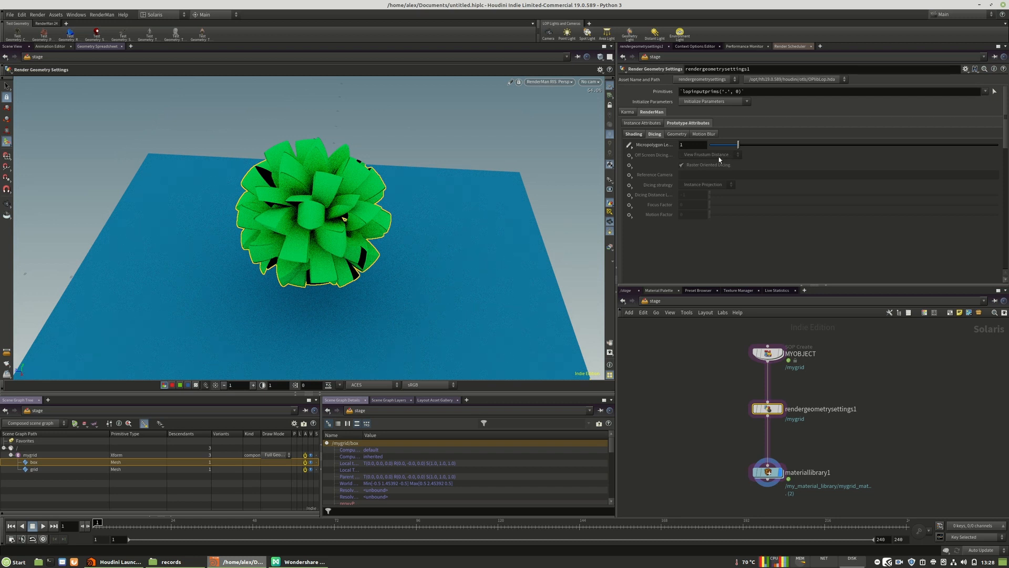
# Step: Set the Gain of pxrdisplace1 in mygrid_mat to 0.1
pyautogui.doubleClick(768, 471)
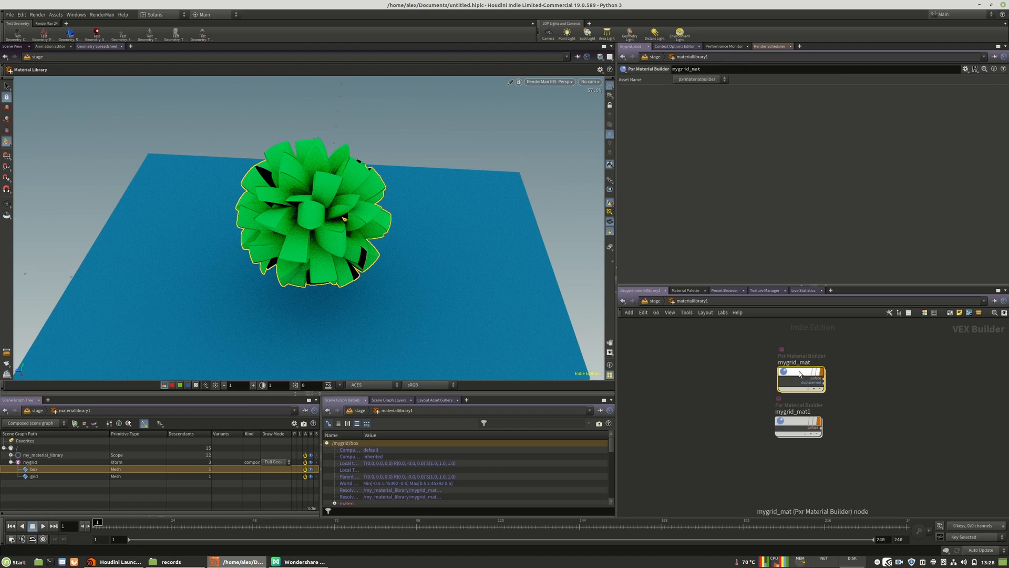
pyautogui.moveTo(891, 473); pyautogui.dragTo(666, 452, button='middle')
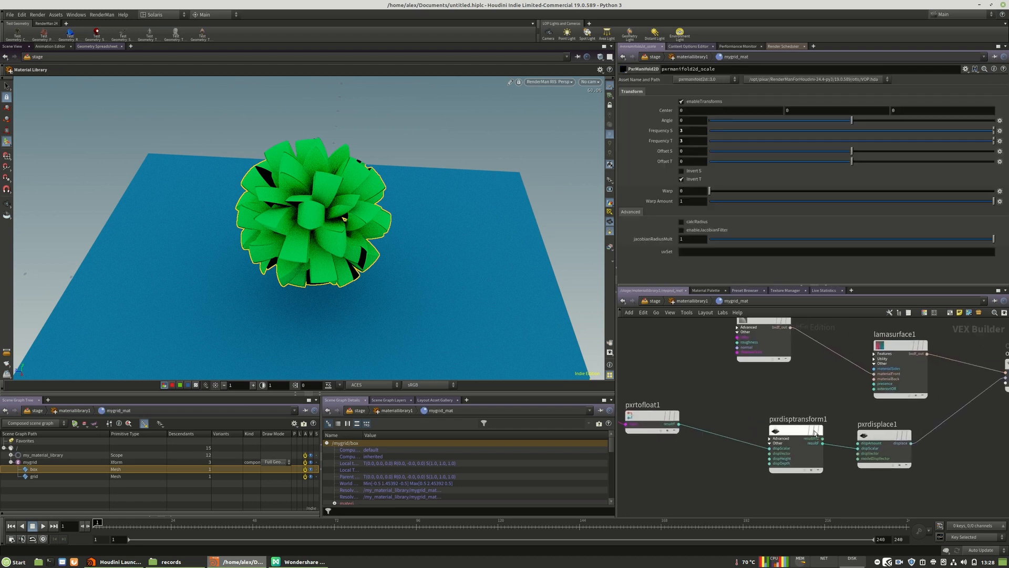
pyautogui.click(883, 435)
pyautogui.moveTo(693, 99); pyautogui.dragTo(647, 110)
pyautogui.write('0.5')
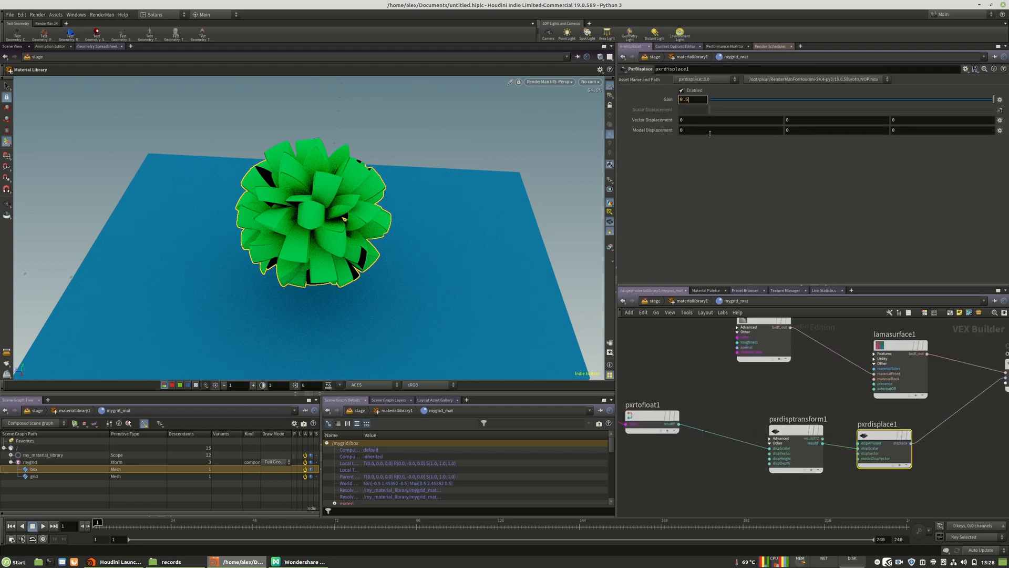
pyautogui.press('Return')
pyautogui.press('BackSpace')
pyautogui.write('1')
pyautogui.press('Return')
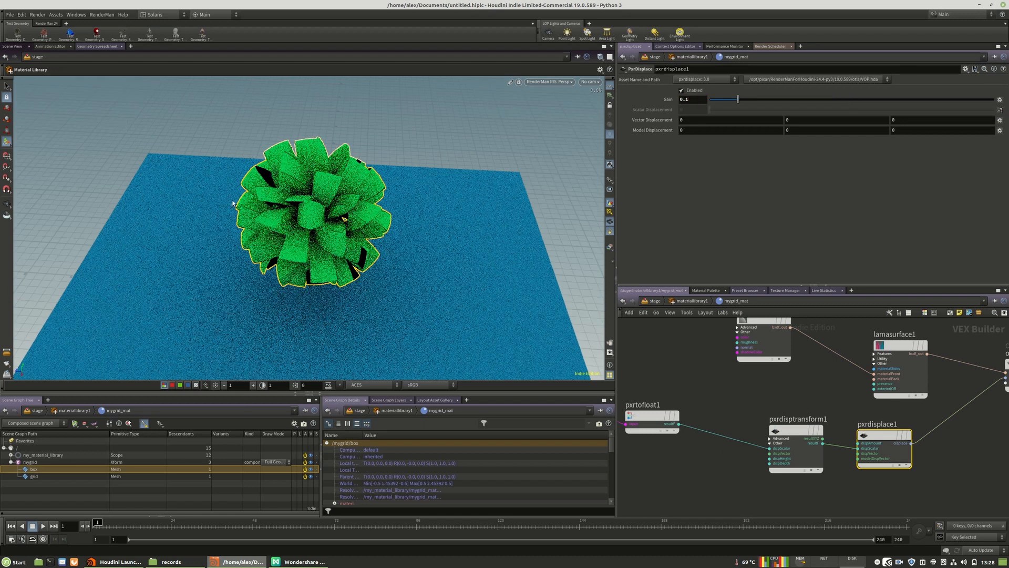
# Step: Restart the RenderMan render and examine the box's displacement up close and from a different angle
pyautogui.click(550, 82)
pyautogui.click(553, 192)
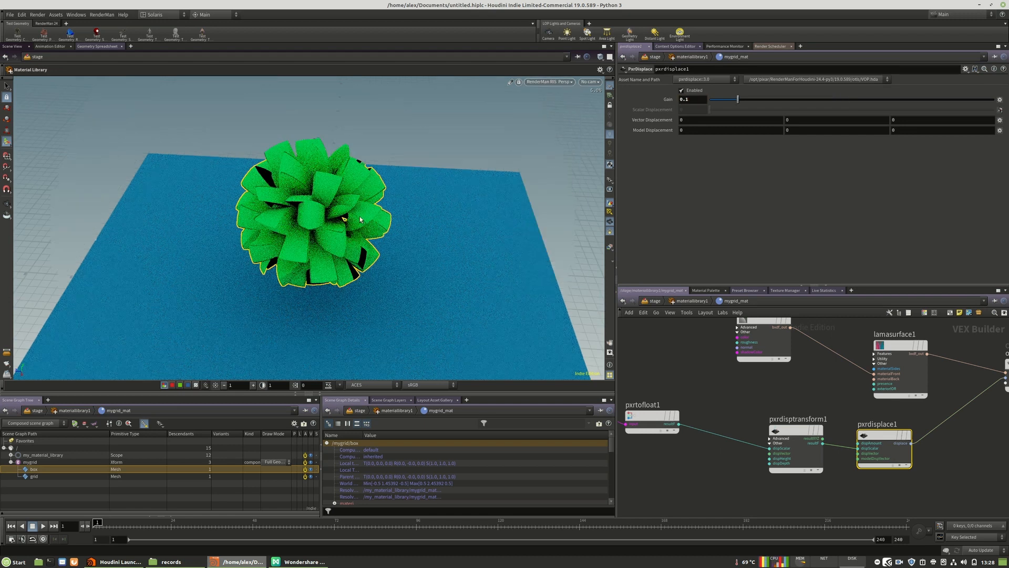
pyautogui.press('Escape')
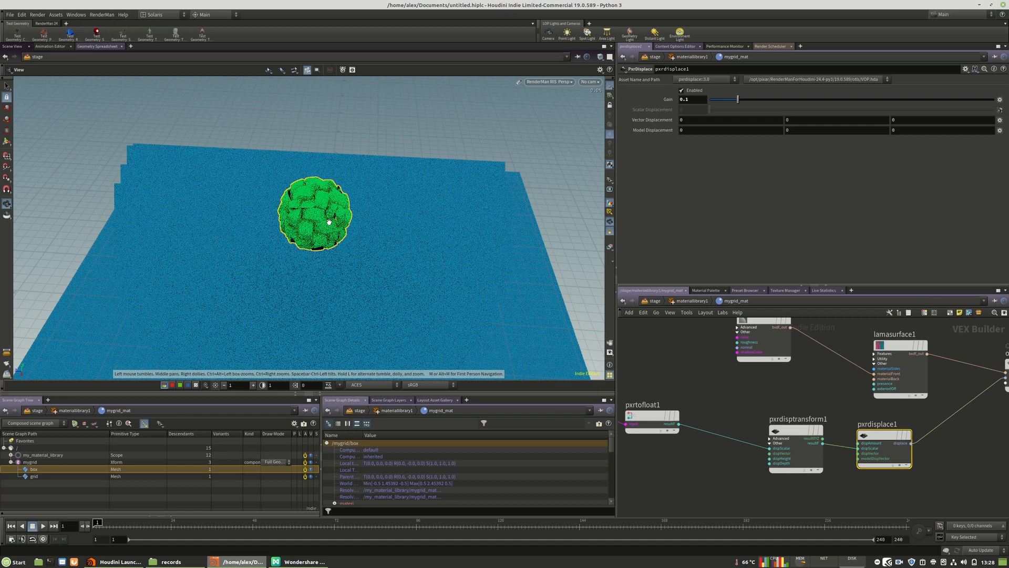
pyautogui.keyDown('alt'); pyautogui.moveTo(329, 222); pyautogui.dragTo(412, 203, button='right'); pyautogui.keyUp('alt')
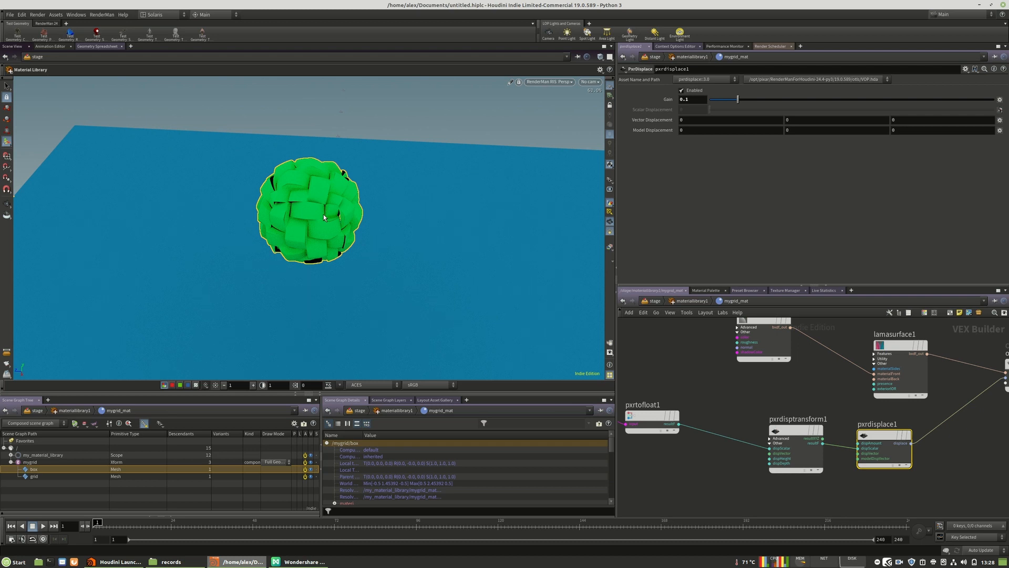
pyautogui.press('Escape')
pyautogui.moveTo(301, 219)
pyautogui.mouseDown()
pyautogui.moveTo(361, 217)
pyautogui.moveTo(291, 219)
pyautogui.moveTo(297, 226)
pyautogui.mouseUp()
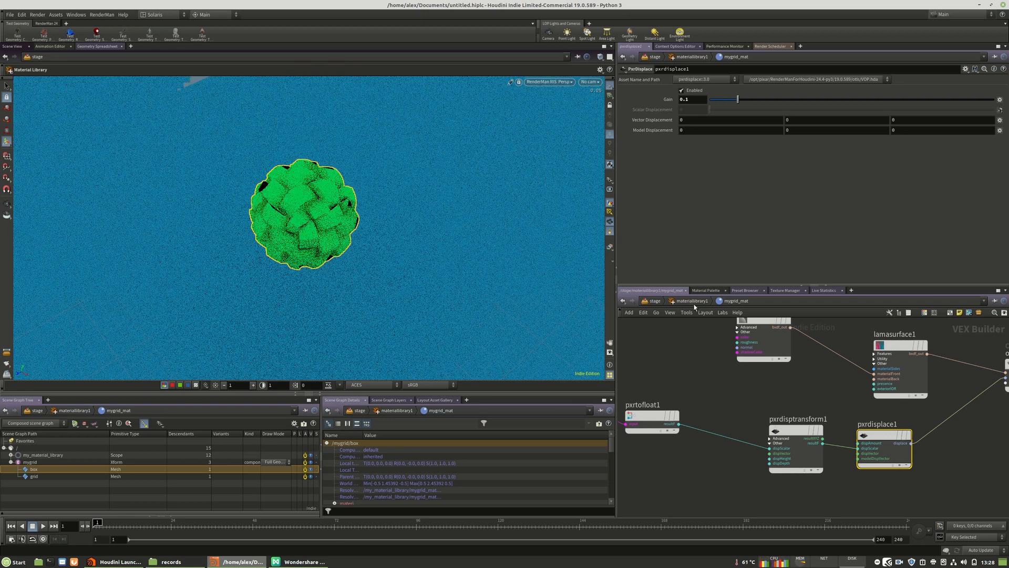
# Step: Return to the stage level and bypass the rendergeometrysettings1 node
pyautogui.press('u')
pyautogui.click(660, 301)
pyautogui.click(768, 409)
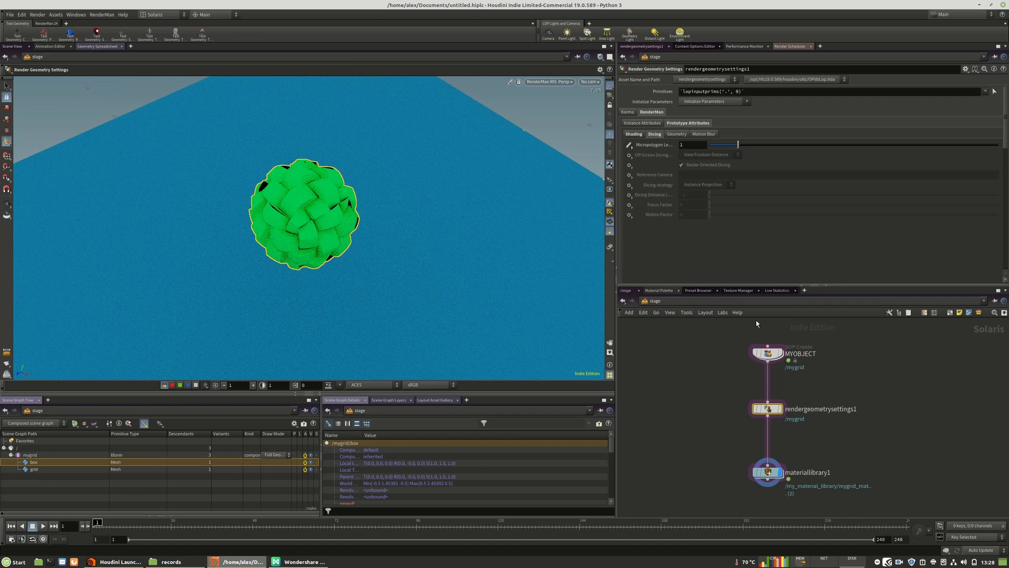
pyautogui.click(756, 408)
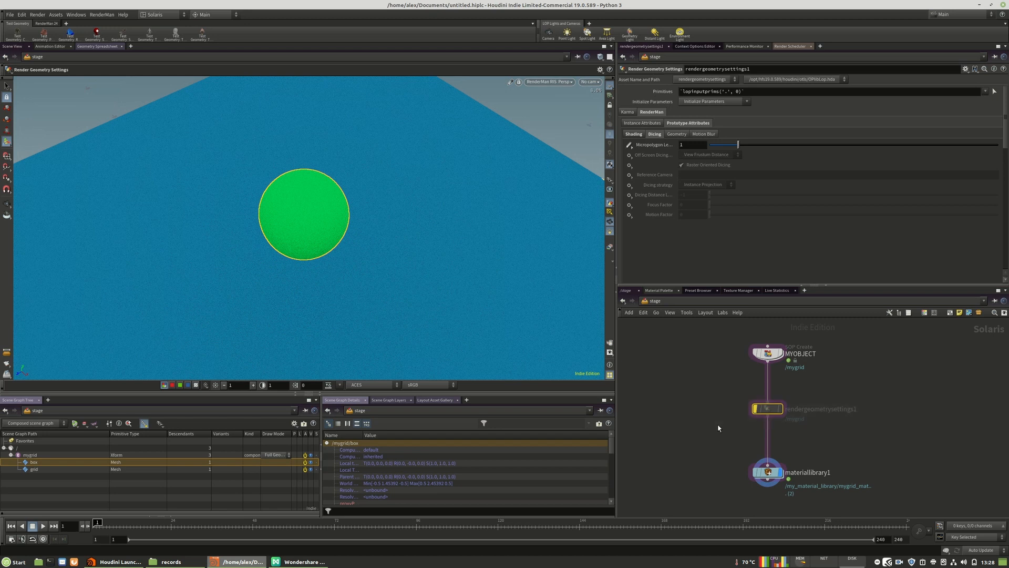
# Step: Re-enable the rendergeometrysettings1 node and toggle Enable Displacement off and back on in its prototype shading attributes
pyautogui.click(755, 409)
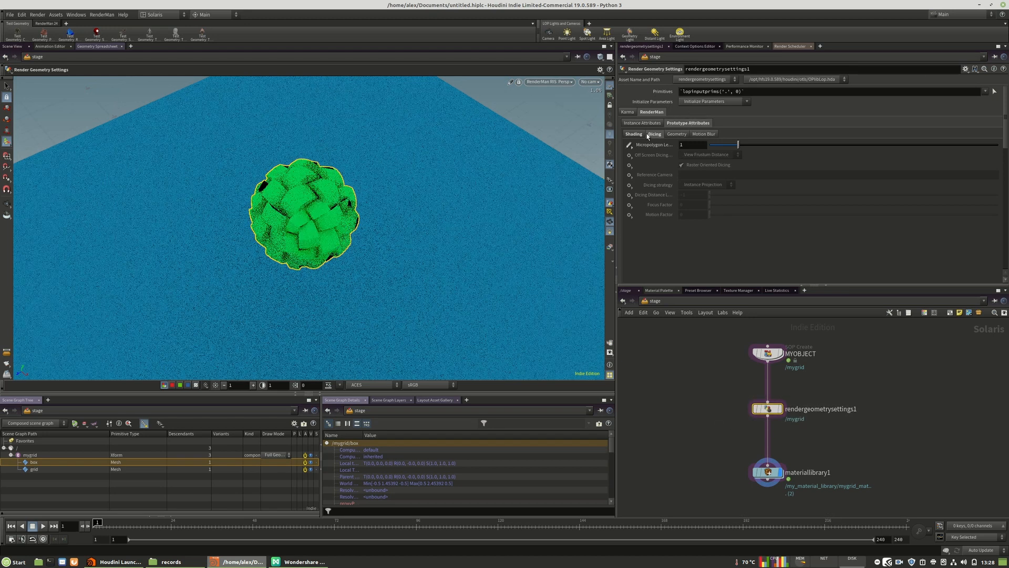
pyautogui.click(632, 135)
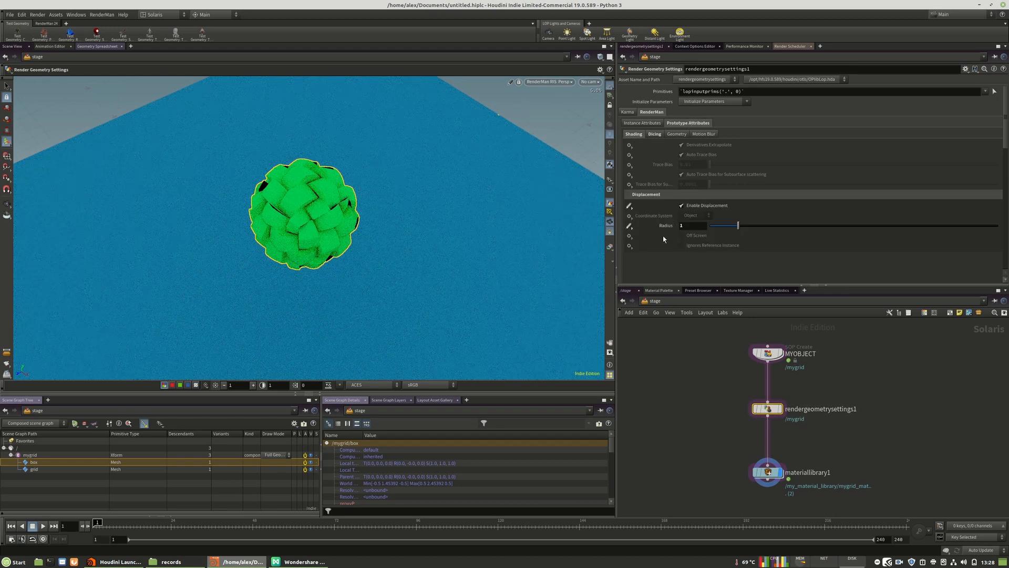
pyautogui.click(681, 205)
pyautogui.click(683, 206)
# Step: Try a displacement Radius of 0, restore it to 1 and check the displaced box from another angle
pyautogui.moveTo(731, 227); pyautogui.dragTo(707, 227)
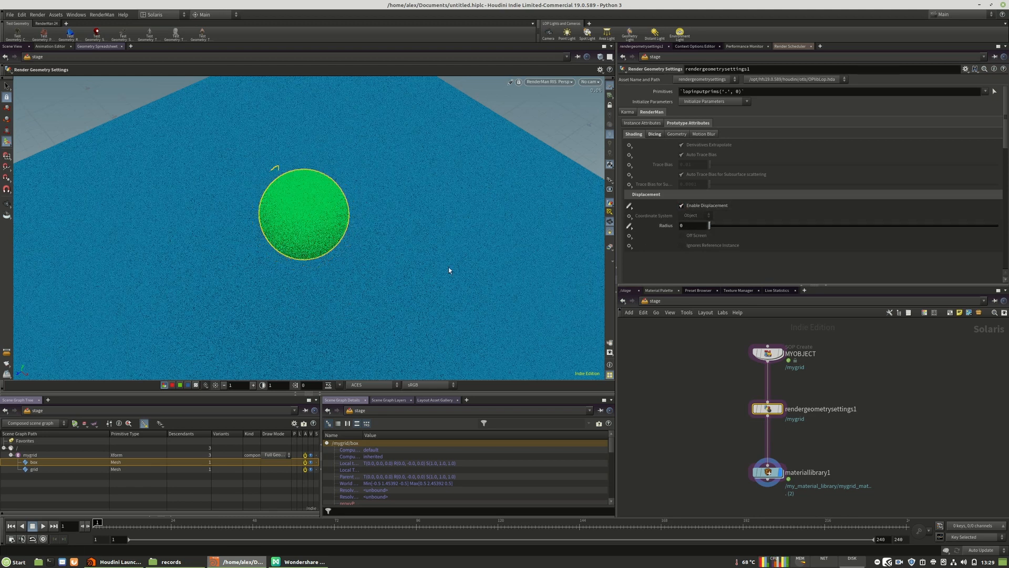
pyautogui.write('1')
pyautogui.press('Return')
pyautogui.press('Escape')
pyautogui.moveTo(295, 228); pyautogui.dragTo(266, 232)
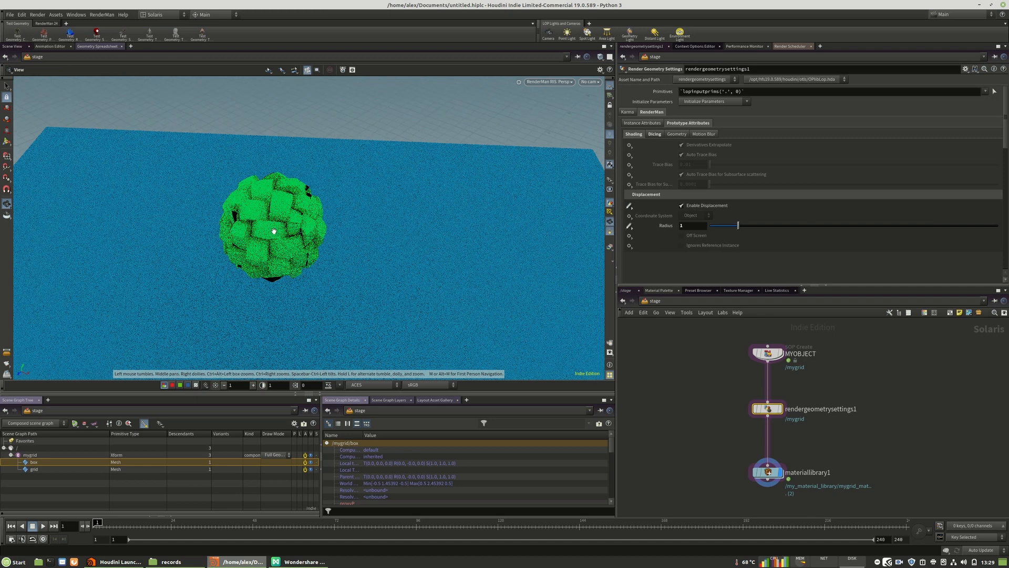
pyautogui.press('Return')
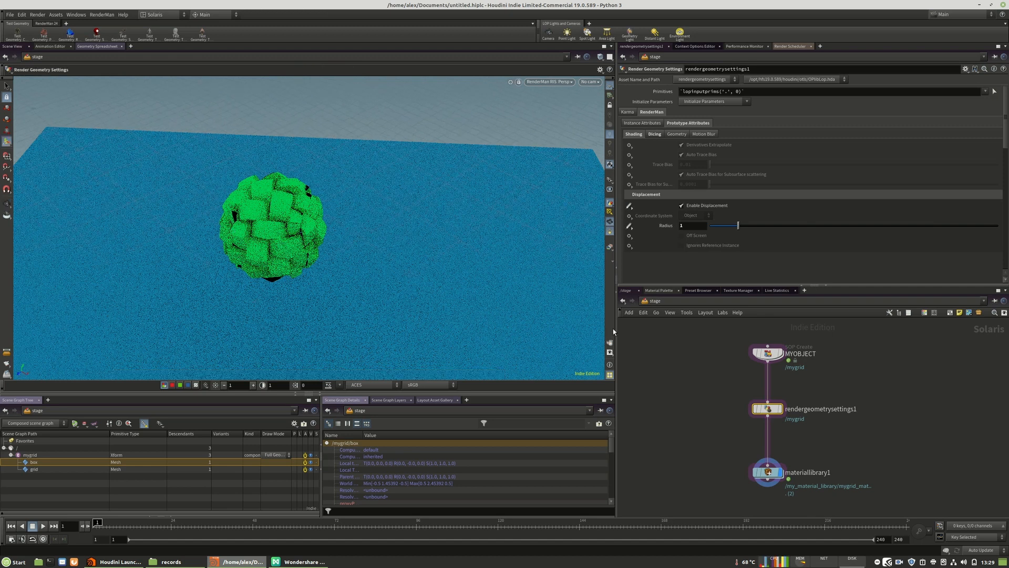
# Step: Switch the viewport renderer to Houdini GL and open the mygrid_mat network inside materiallibrary1
pyautogui.click(554, 83)
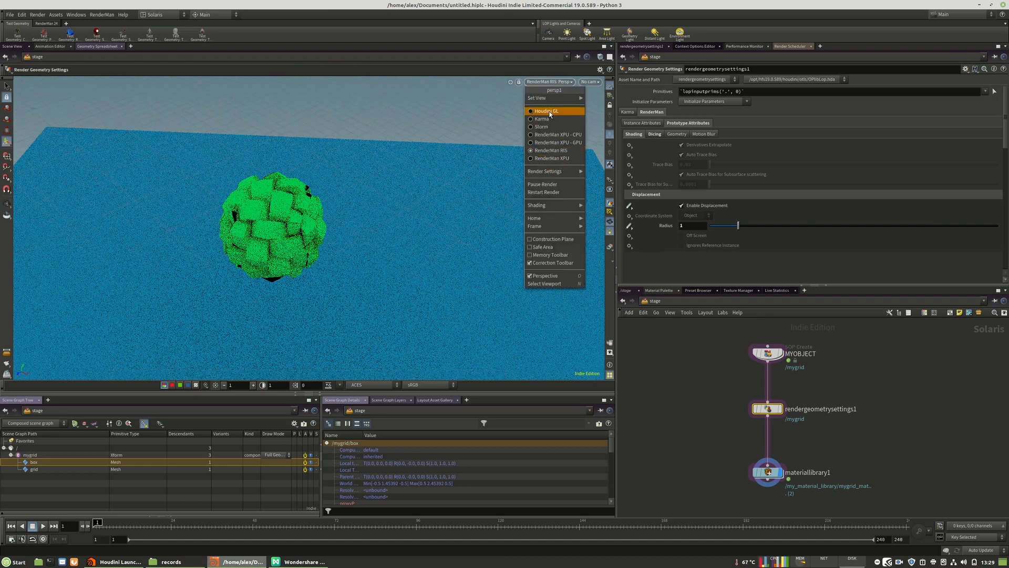
pyautogui.click(549, 113)
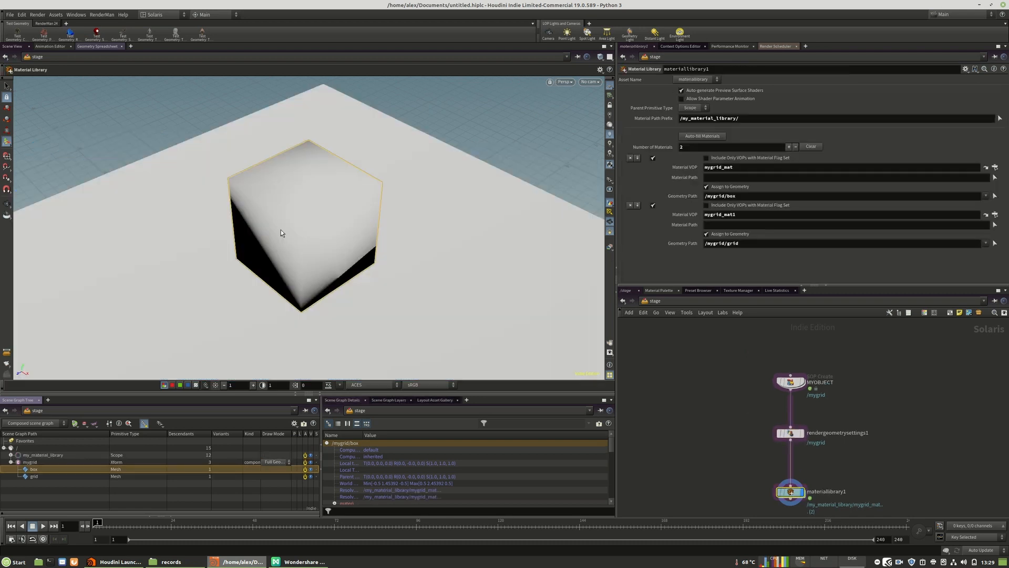
pyautogui.moveTo(856, 473); pyautogui.dragTo(836, 450, button='middle')
pyautogui.click(823, 452)
pyautogui.moveTo(776, 429); pyautogui.dragTo(775, 433)
pyautogui.moveTo(845, 467); pyautogui.dragTo(837, 443, button='middle')
pyautogui.click(767, 465)
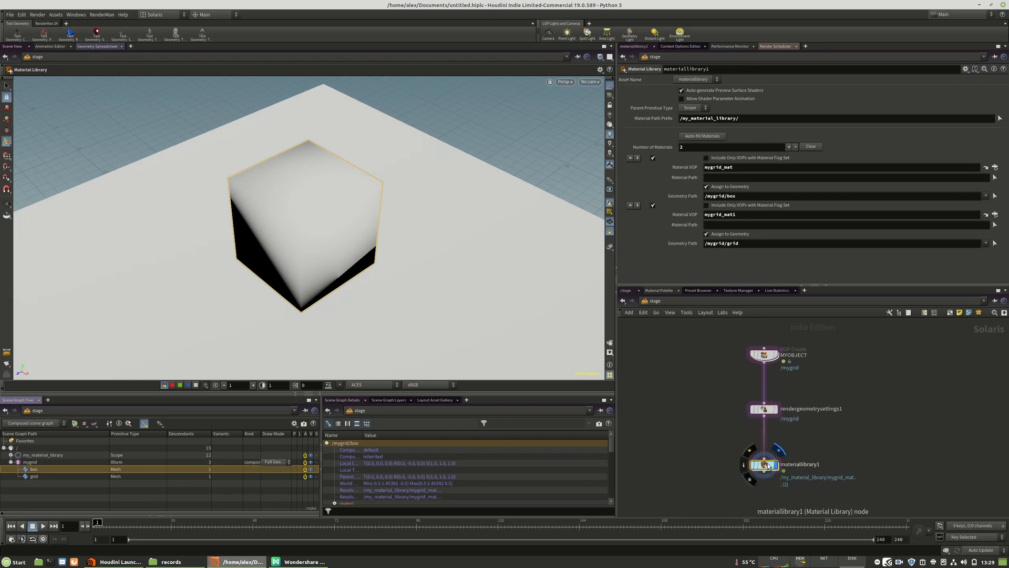
pyautogui.doubleClick(767, 465)
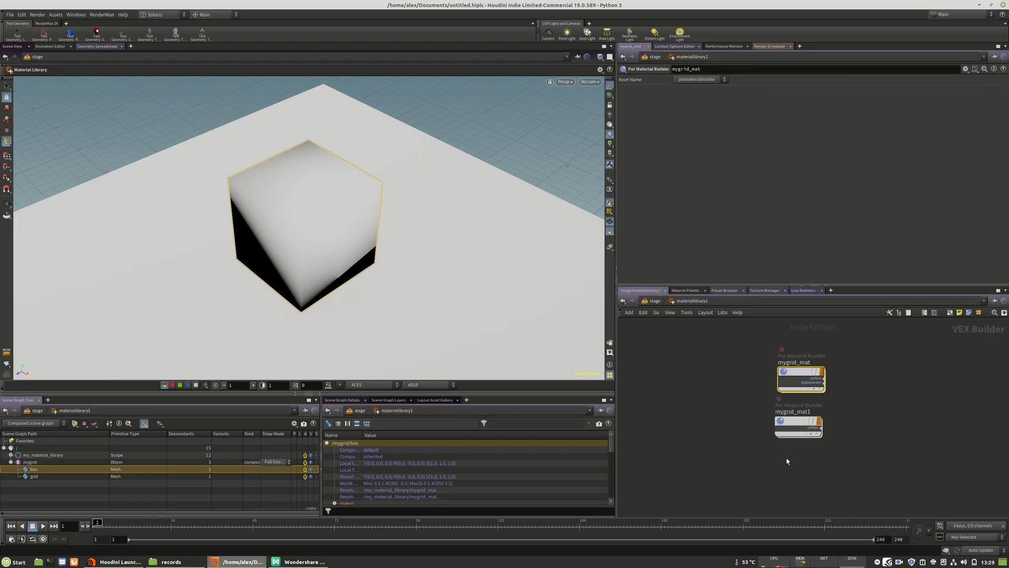
pyautogui.doubleClick(796, 376)
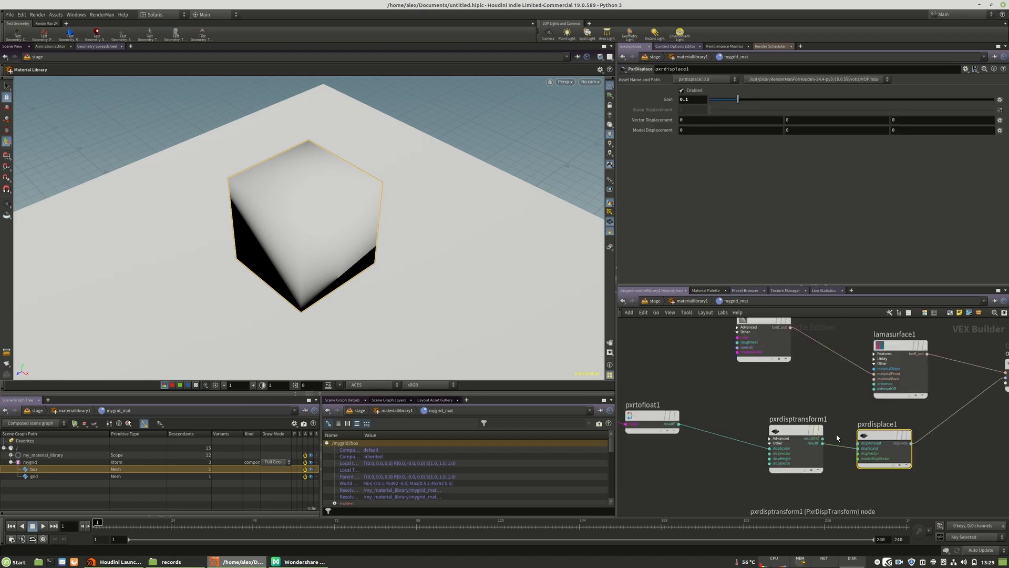
# Step: Rearrange the displacement nodes in mygrid_mat and set the Remapping Mode of pxrdisptransform1 to Centered
pyautogui.moveTo(799, 430); pyautogui.dragTo(774, 435)
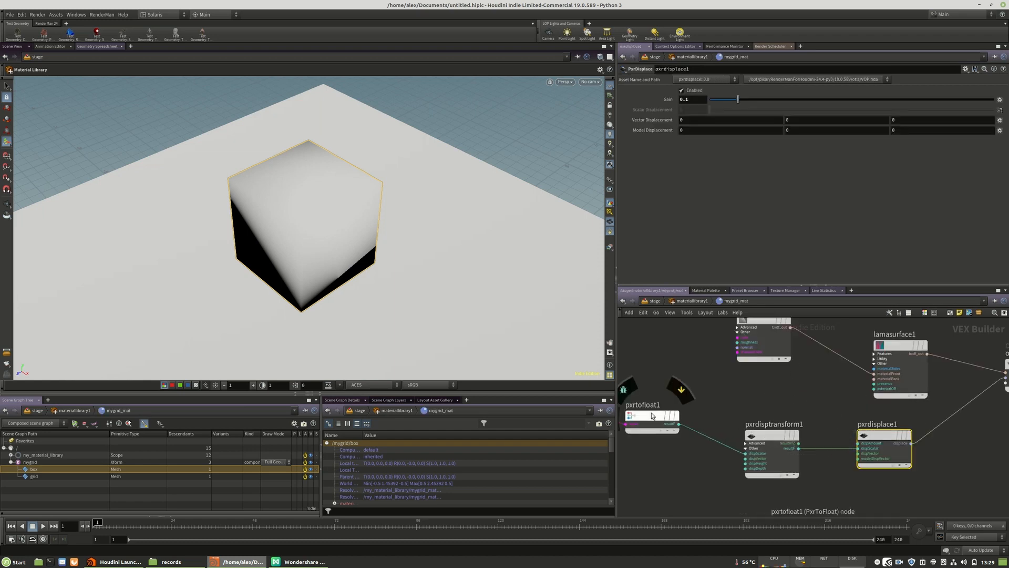
pyautogui.moveTo(651, 416); pyautogui.dragTo(642, 422)
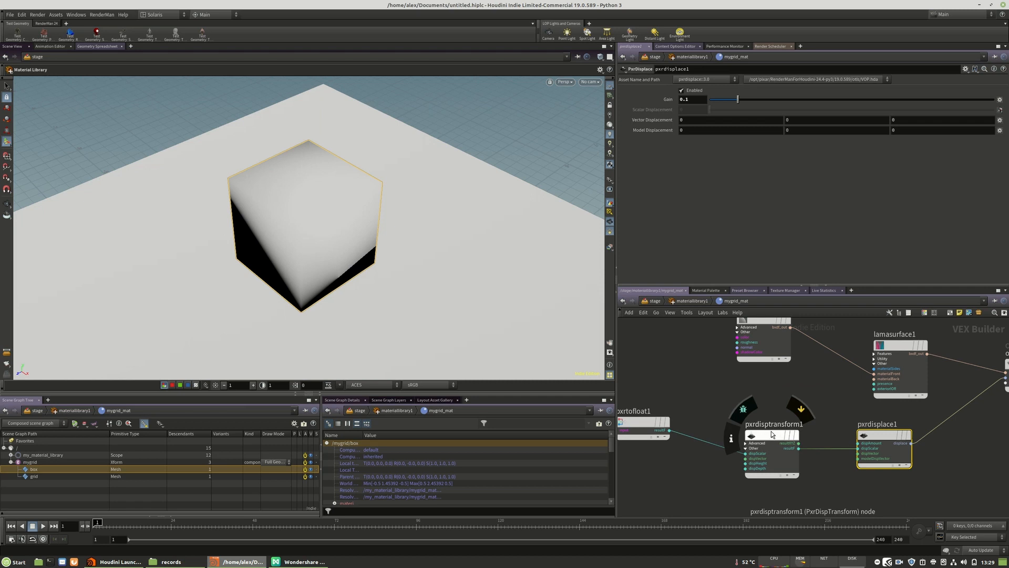
pyautogui.click(771, 435)
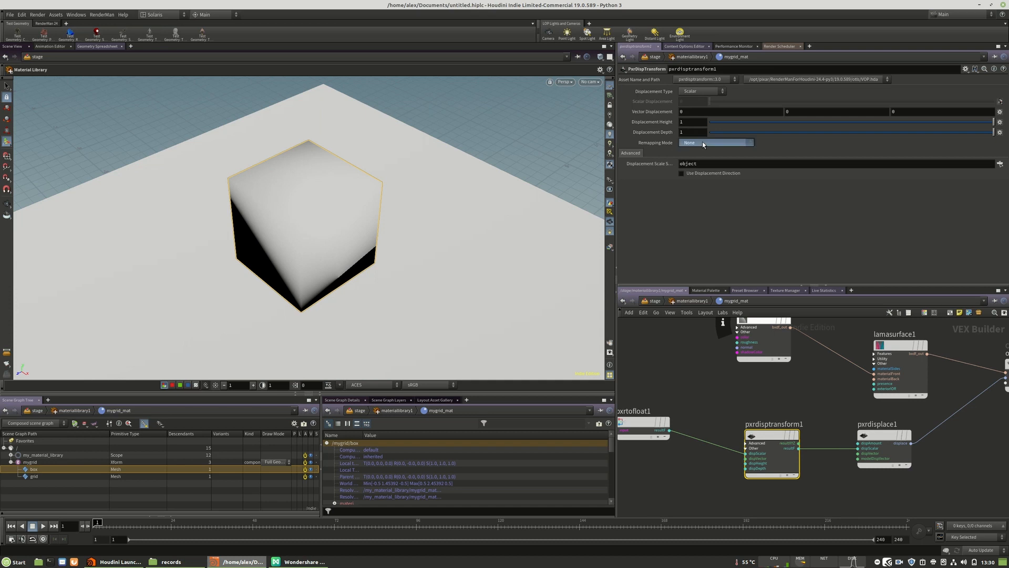
pyautogui.click(703, 143)
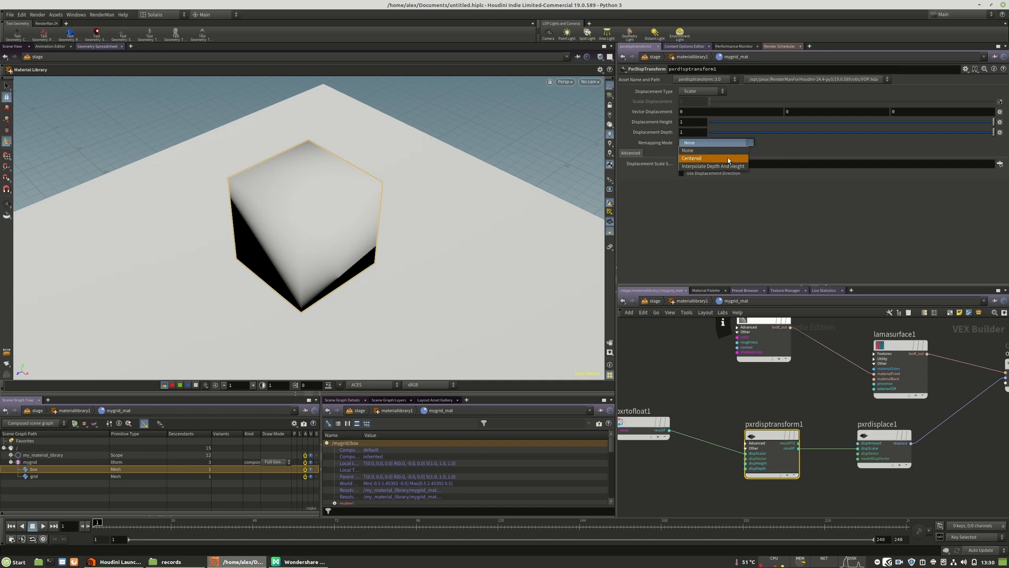
pyautogui.click(700, 159)
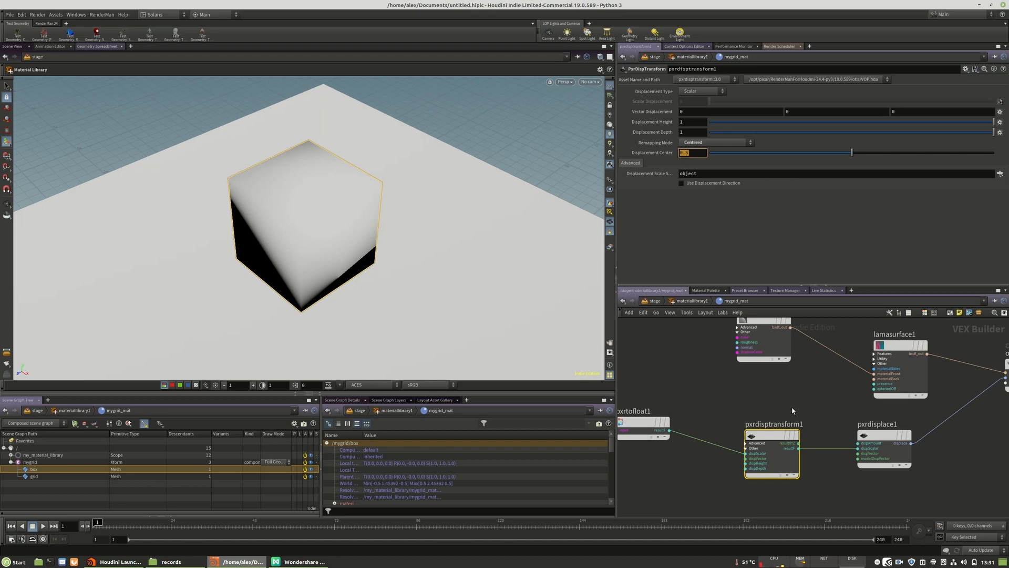
# Step: Set the Displacement Type of pxrdisptransform1 to Generic Vector
pyautogui.moveTo(762, 435); pyautogui.dragTo(766, 435)
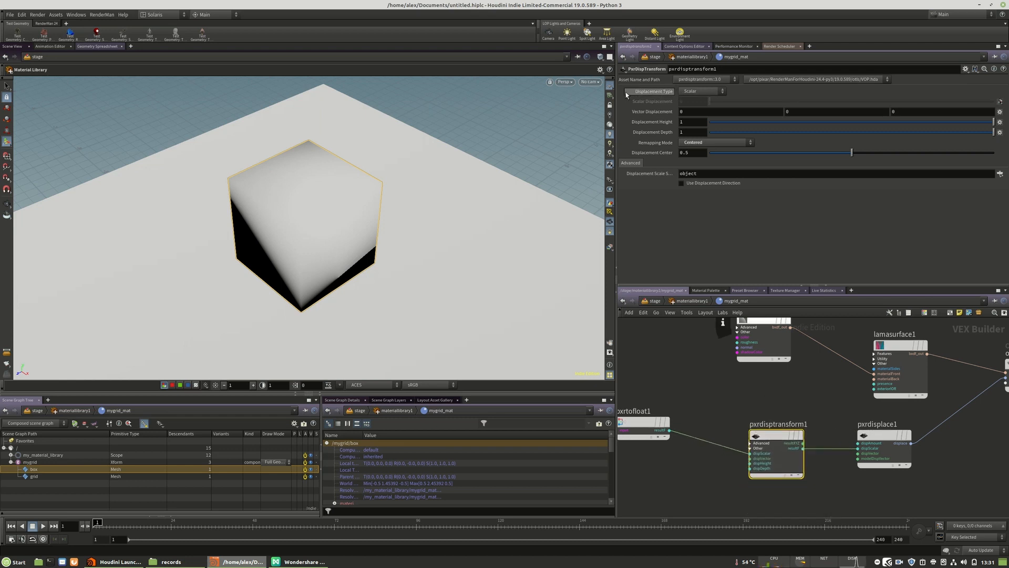
pyautogui.click(682, 93)
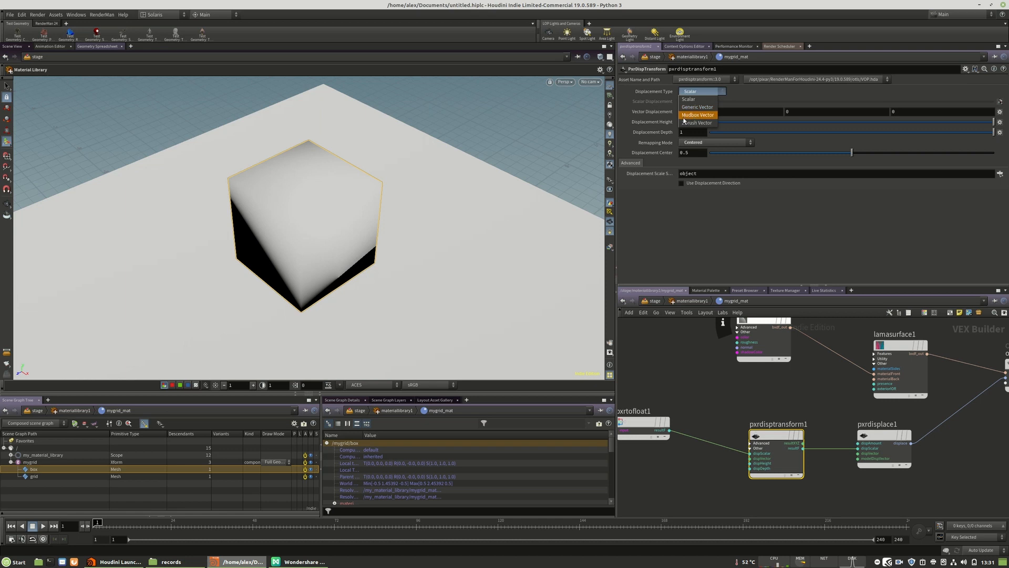
pyautogui.click(688, 108)
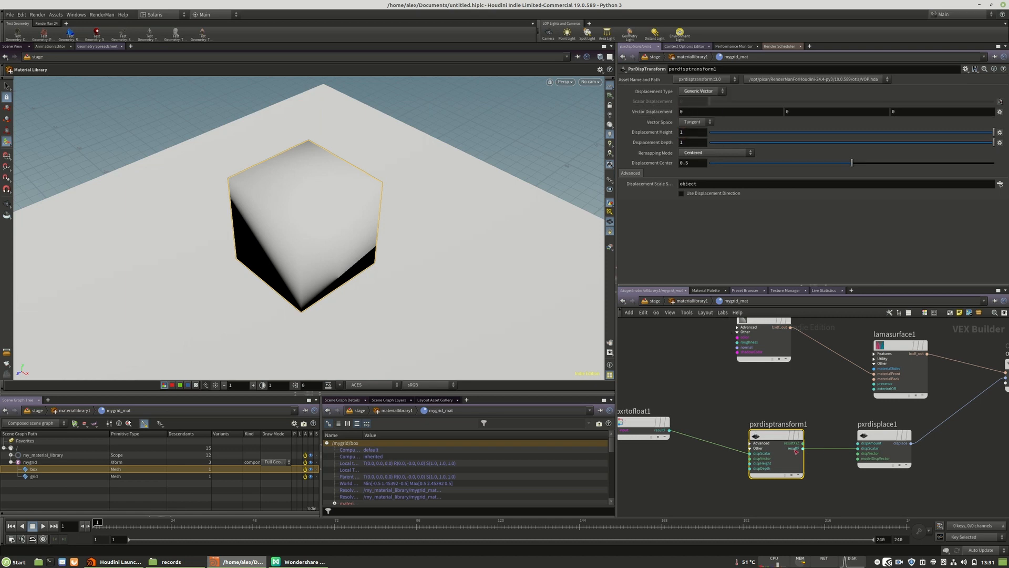
pyautogui.moveTo(749, 463); pyautogui.dragTo(650, 494)
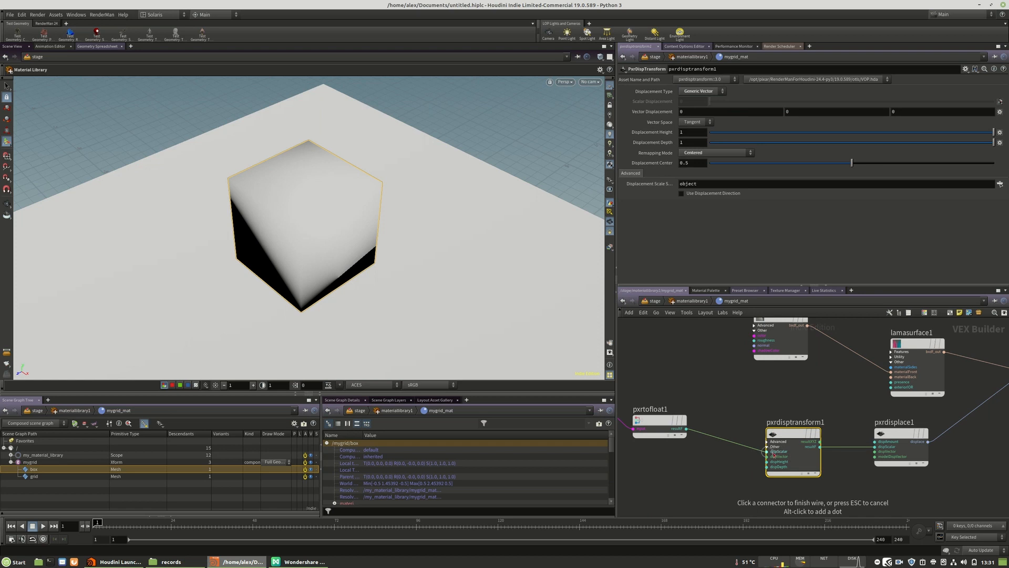
pyautogui.press('Escape')
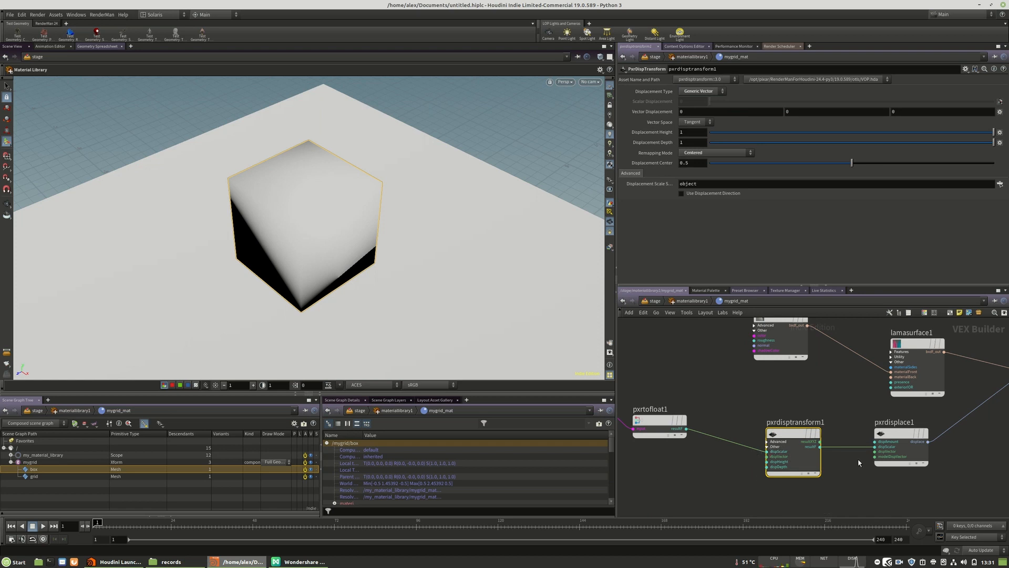
pyautogui.click(820, 444)
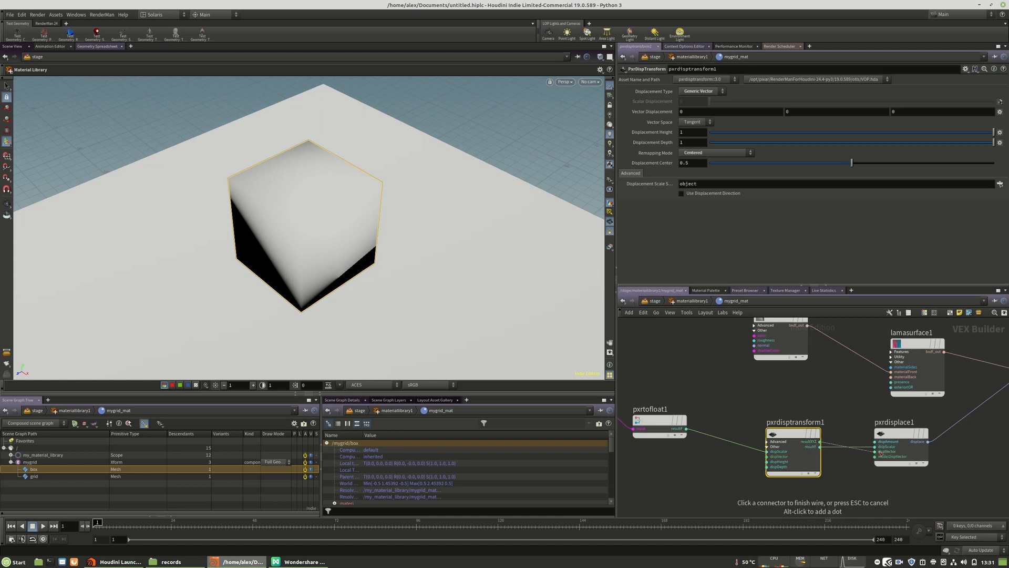
# Step: Leave the material network, render the viewport with RenderMan RIS and check the displaced box from the stage level
pyautogui.click(692, 301)
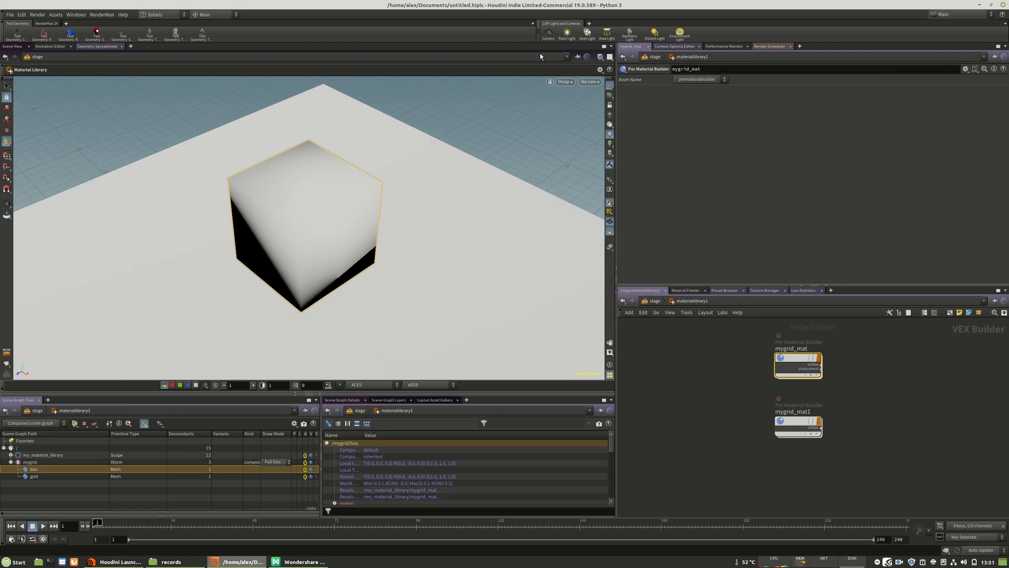
pyautogui.click(564, 83)
pyautogui.click(572, 153)
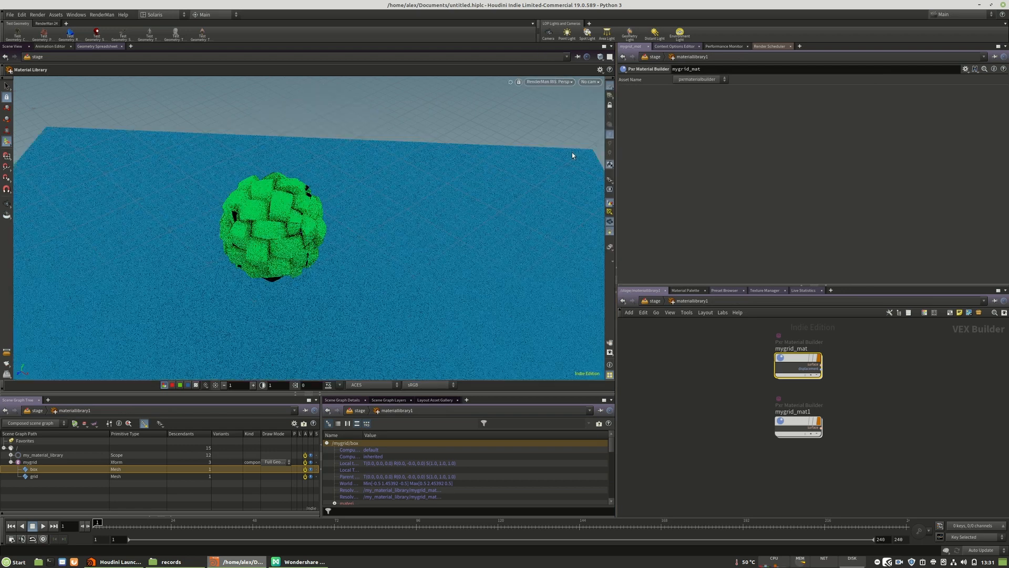
pyautogui.click(655, 301)
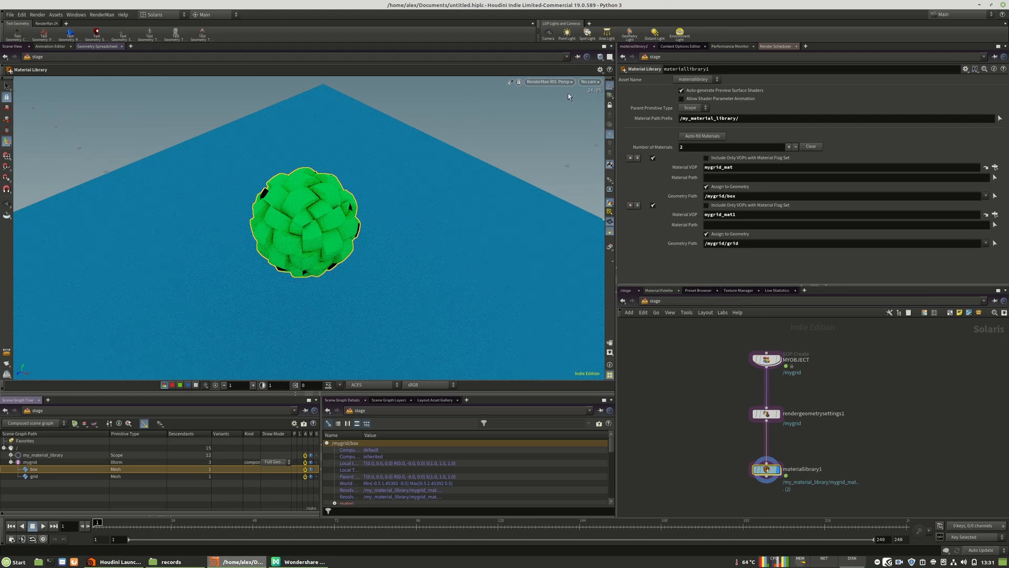
# Step: Switch the viewport back to Houdini GL, open the geometry network inside MYOBJECT and display the box1 node
pyautogui.click(539, 83)
pyautogui.click(545, 115)
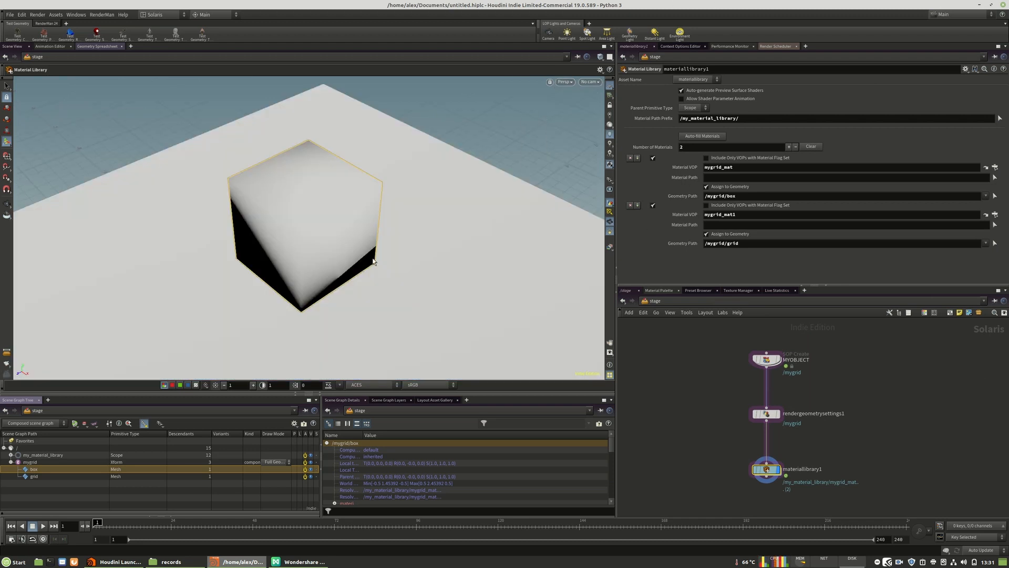
pyautogui.doubleClick(767, 360)
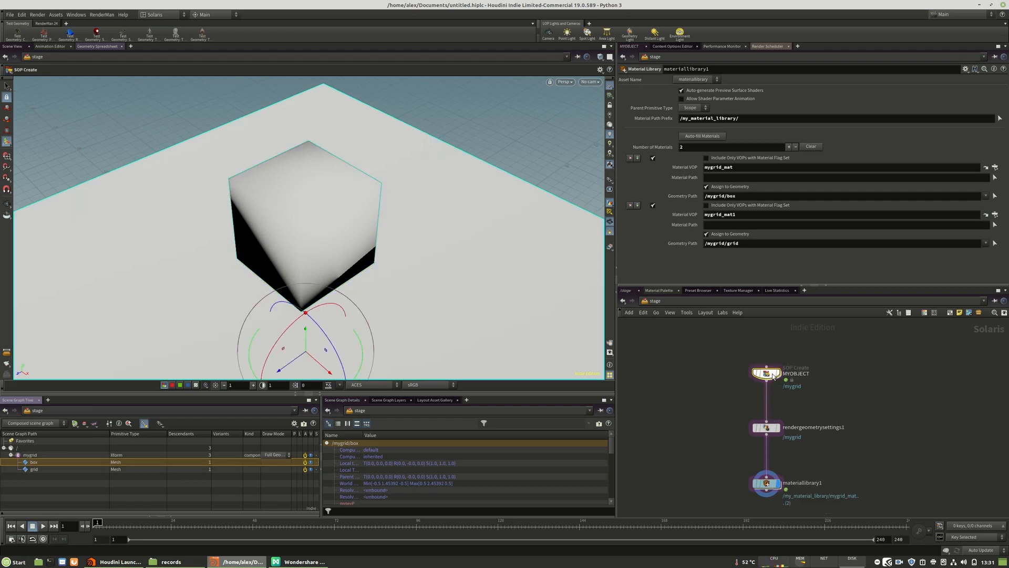
pyautogui.moveTo(835, 366); pyautogui.dragTo(836, 355)
pyautogui.click(835, 355)
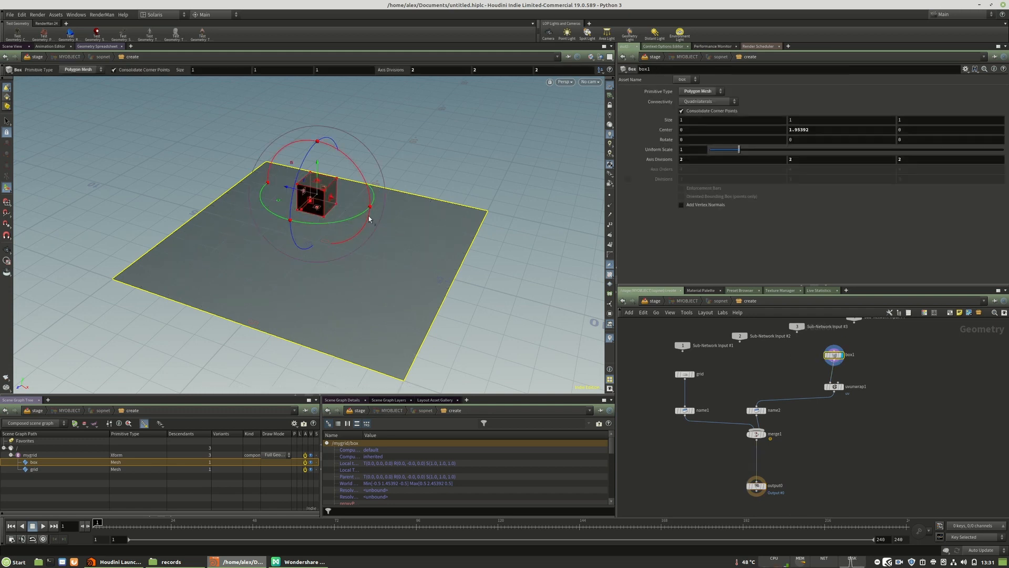
# Step: Insert a Subdivide node between the box's UV Unwrap node and name2, and display it
pyautogui.moveTo(835, 389); pyautogui.dragTo(835, 380)
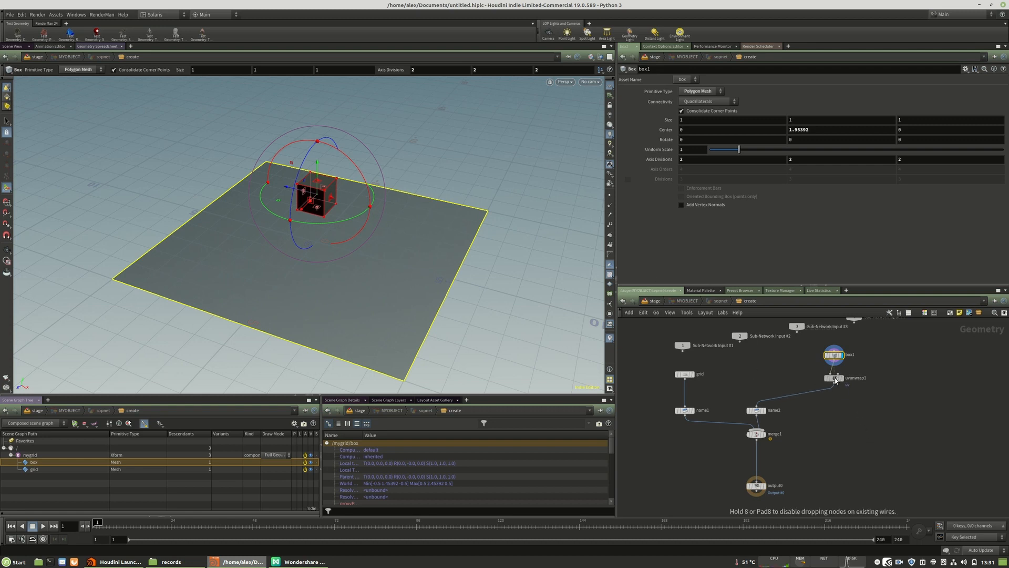
pyautogui.keyDown('alt'); pyautogui.moveTo(310, 189); pyautogui.dragTo(383, 179, button='right'); pyautogui.keyUp('alt')
pyautogui.keyDown('alt'); pyautogui.moveTo(383, 180); pyautogui.dragTo(272, 232, button='middle'); pyautogui.keyUp('alt')
pyautogui.keyDown('alt'); pyautogui.moveTo(273, 232); pyautogui.dragTo(284, 233, button='right'); pyautogui.keyUp('alt')
pyautogui.keyDown('alt'); pyautogui.moveTo(284, 234); pyautogui.dragTo(298, 237, button='middle'); pyautogui.keyUp('alt')
pyautogui.keyDown('alt'); pyautogui.moveTo(298, 237); pyautogui.dragTo(314, 241); pyautogui.keyUp('alt')
pyautogui.keyDown('alt'); pyautogui.moveTo(286, 256); pyautogui.dragTo(300, 238, button='middle'); pyautogui.keyUp('alt')
pyautogui.press('Tab')
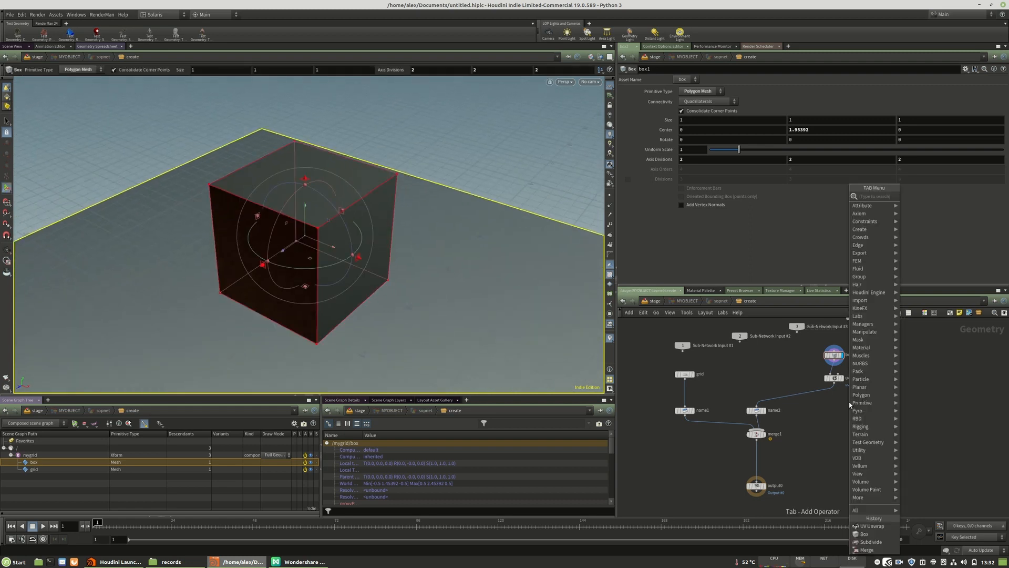
pyautogui.write('sub')
pyautogui.click(910, 195)
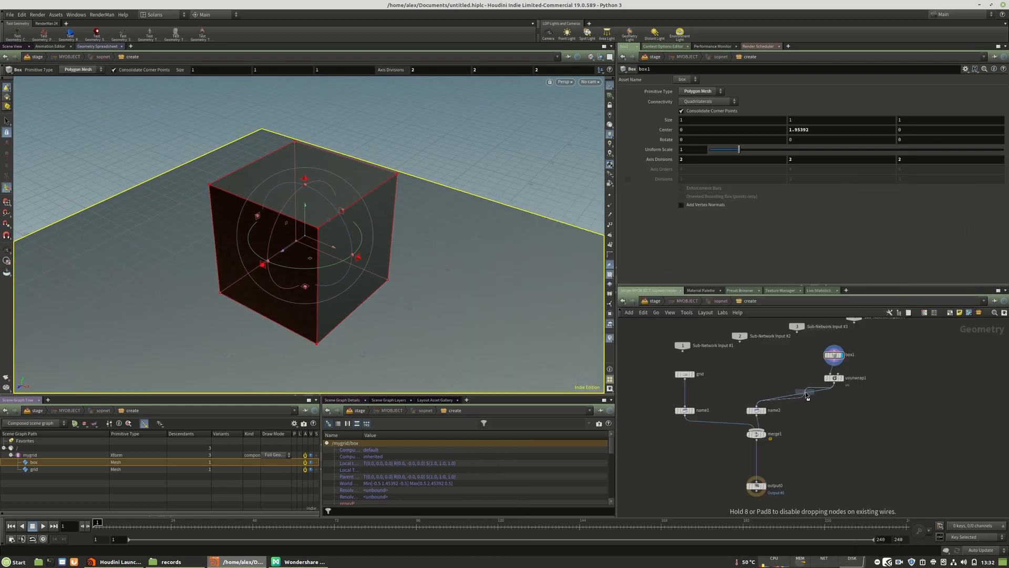
pyautogui.click(807, 398)
pyautogui.moveTo(812, 400); pyautogui.dragTo(842, 398)
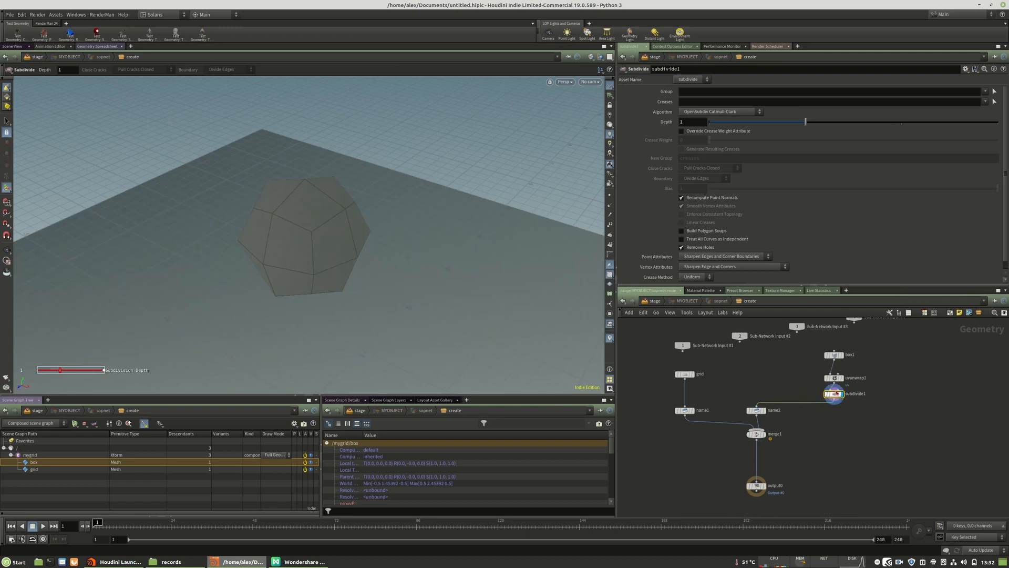
# Step: Enable Override Crease Weight Attribute on subdivide1 and set its Crease Weight to 10
pyautogui.click(704, 112)
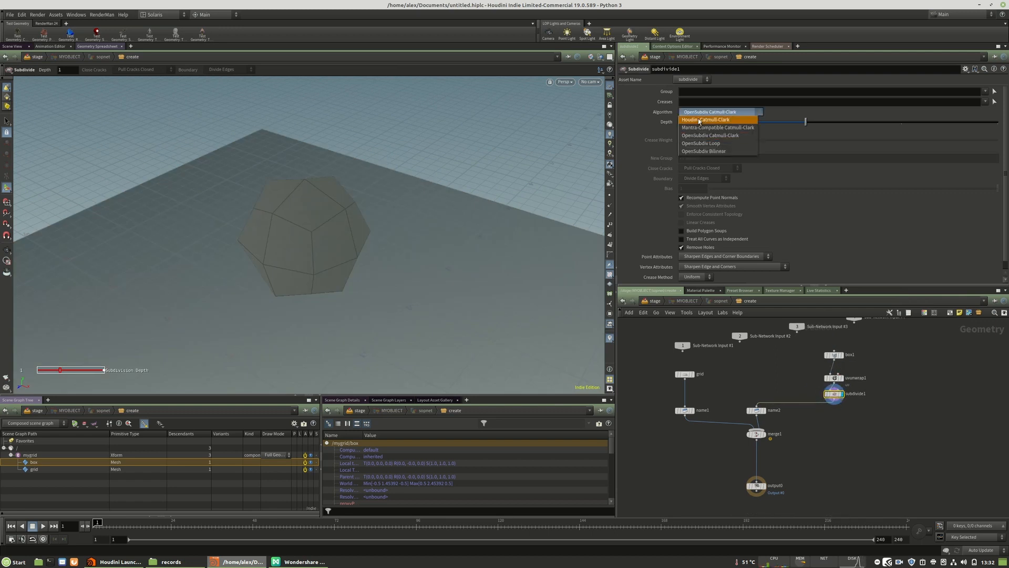
pyautogui.click(898, 126)
pyautogui.click(704, 131)
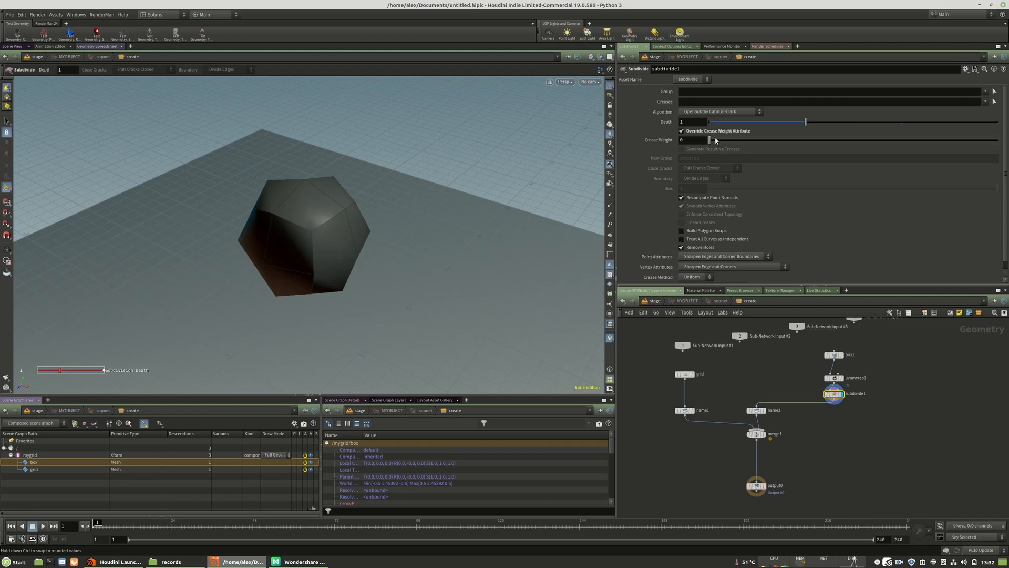
pyautogui.moveTo(691, 143); pyautogui.dragTo(998, 142)
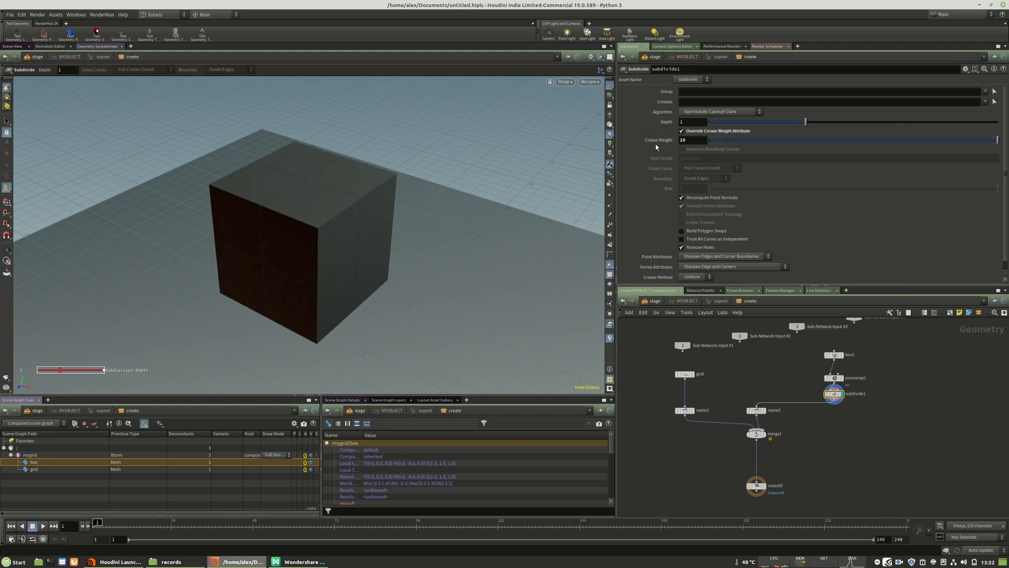
# Step: Try Depth values of 5 and 10 on subdivide1 and settle on a Depth of 6
pyautogui.moveTo(805, 122); pyautogui.dragTo(1004, 123)
pyautogui.moveTo(690, 122)
pyautogui.mouseDown()
pyautogui.moveTo(675, 129)
pyautogui.moveTo(686, 131)
pyautogui.mouseUp()
pyautogui.write('5')
pyautogui.press('Return')
pyautogui.write('10')
pyautogui.press('Return')
pyautogui.moveTo(692, 123); pyautogui.dragTo(683, 125)
pyautogui.write('6')
pyautogui.press('Return')
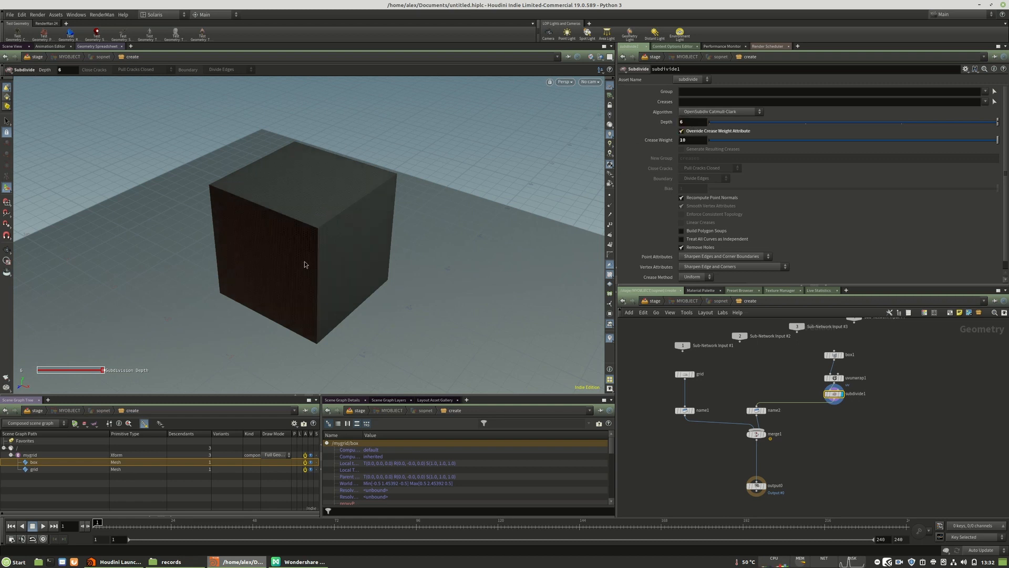
# Step: Display the output0 node, return to the stage network and disable the Treat Polygons as Subdivision Surfaces override on MYOBJECT
pyautogui.moveTo(828, 440); pyautogui.dragTo(829, 430, button='middle')
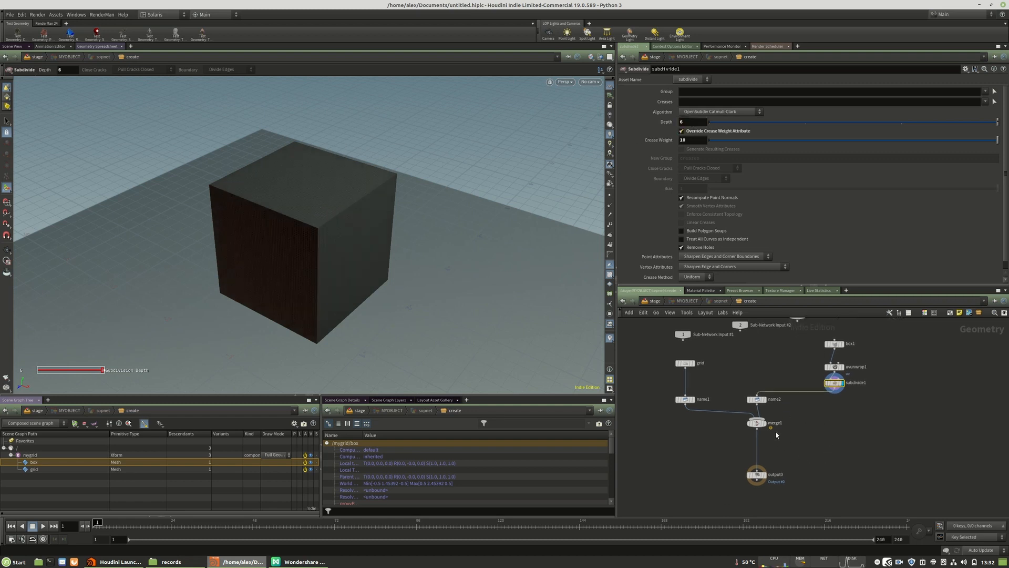
pyautogui.click(765, 475)
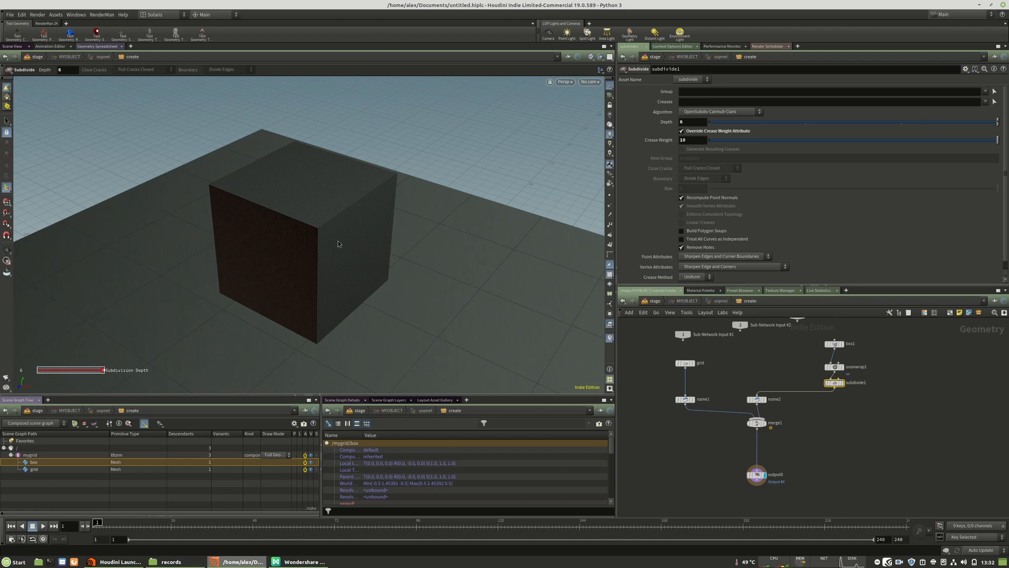
pyautogui.press('u')
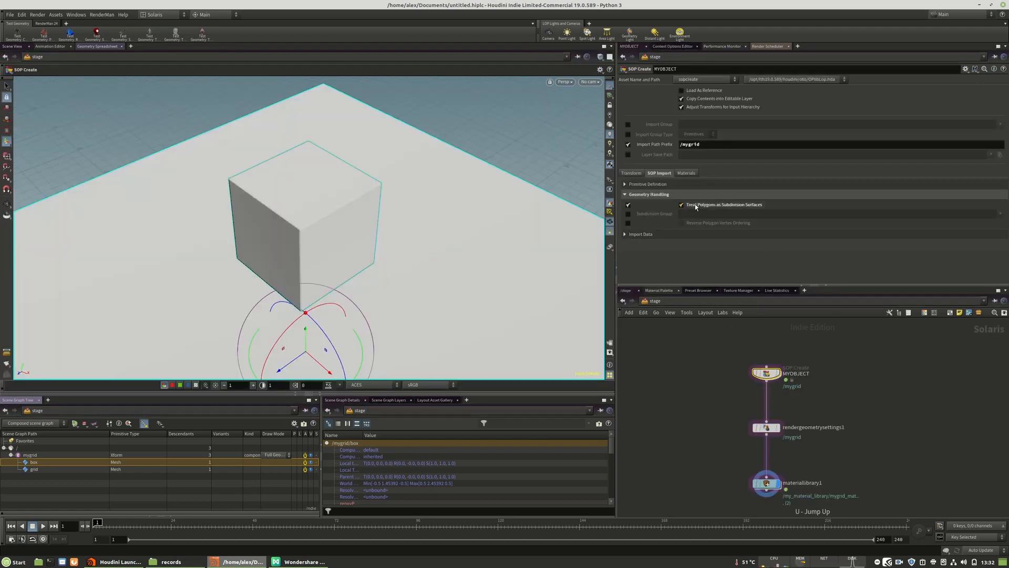
pyautogui.click(628, 205)
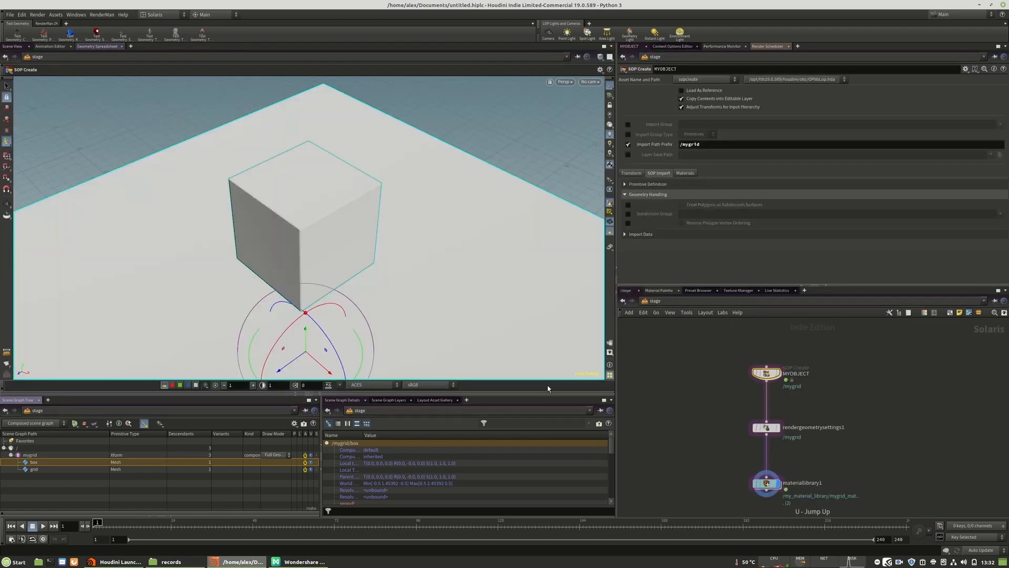
# Step: Save the scene and switch the viewport renderer to RenderMan RIS
pyautogui.hotkey('ctrl', 's')
pyautogui.click(565, 83)
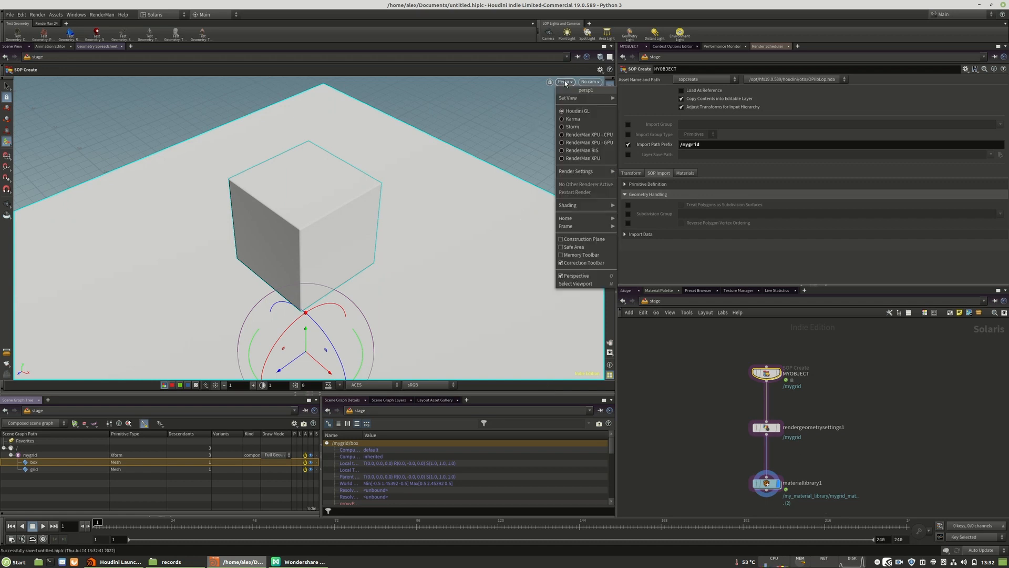
pyautogui.click(599, 153)
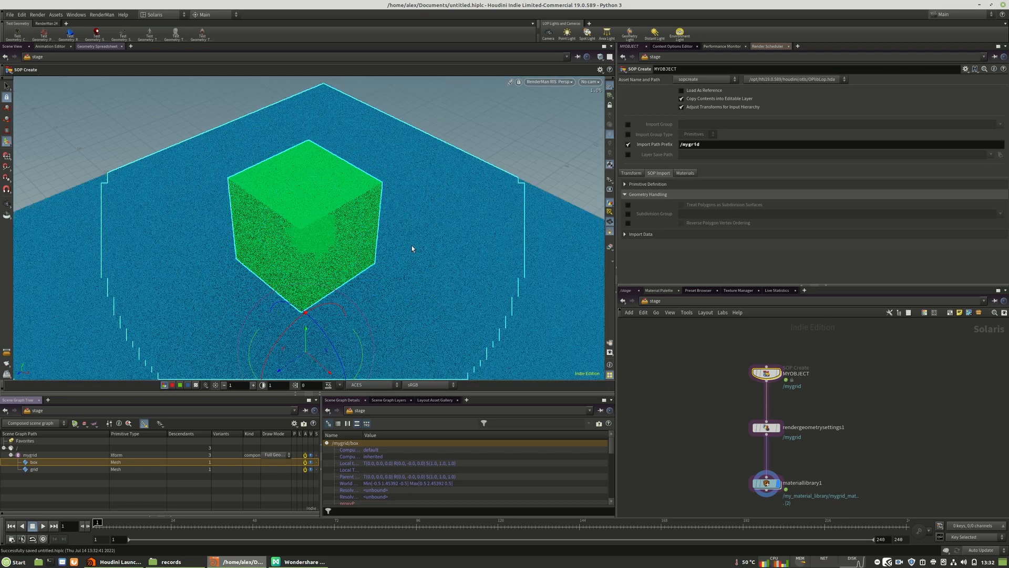
# Step: Check the displacement attributes on rendergeometrysettings1 and the Geometry Handling options on MYOBJECT
pyautogui.click(769, 427)
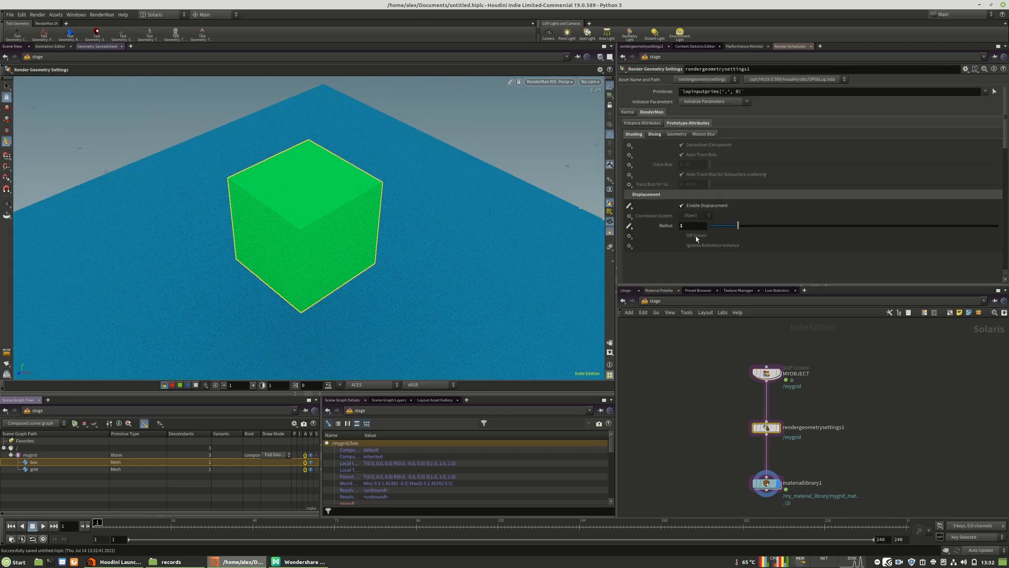
pyautogui.press('u')
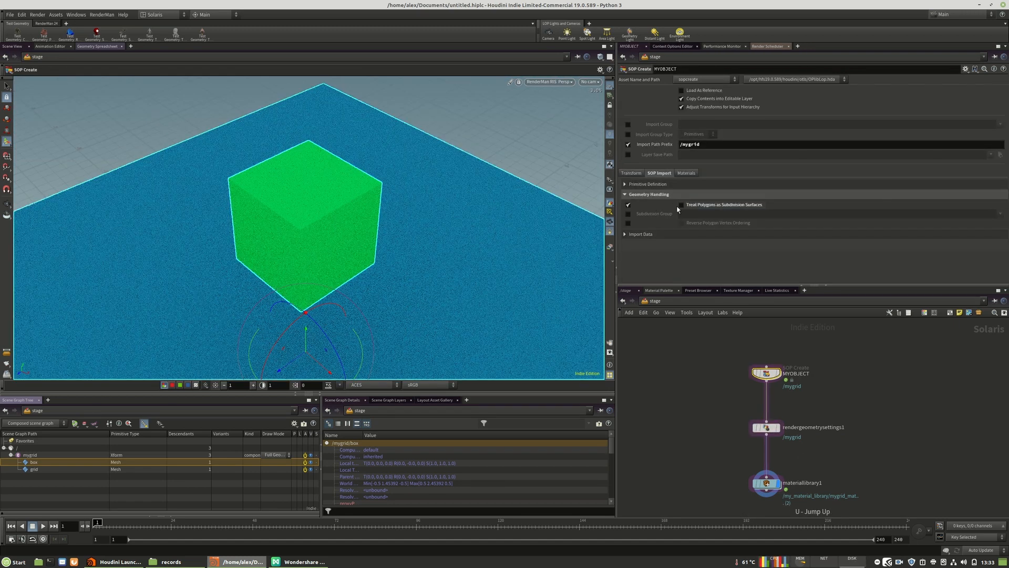
pyautogui.click(628, 205)
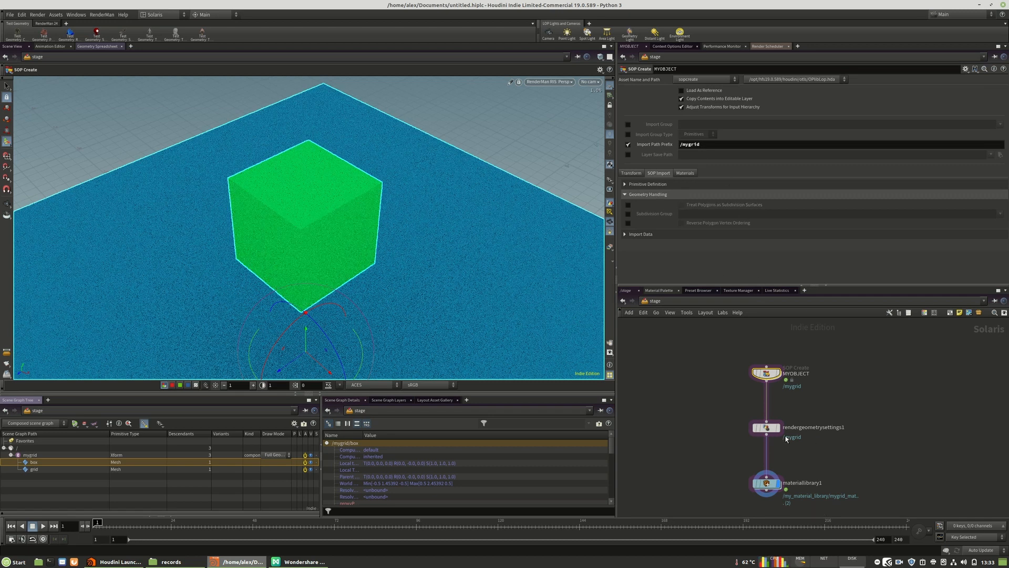
pyautogui.click(768, 428)
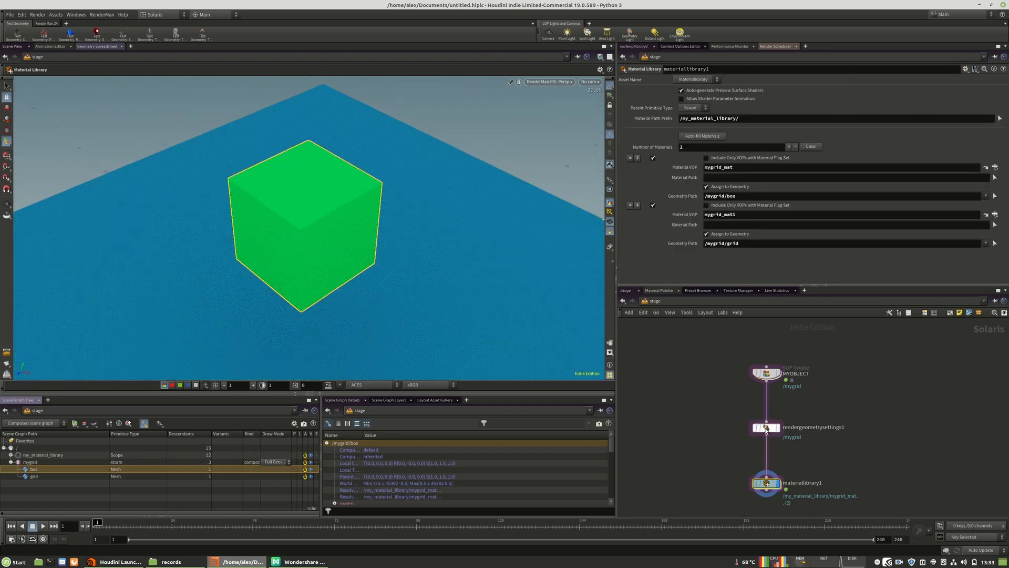
pyautogui.click(766, 428)
# Step: Inside mygrid_mat in materiallibrary1, set the Displacement Type of pxrdisptransform1 to Scalar and restart the RenderMan render
pyautogui.doubleClick(767, 484)
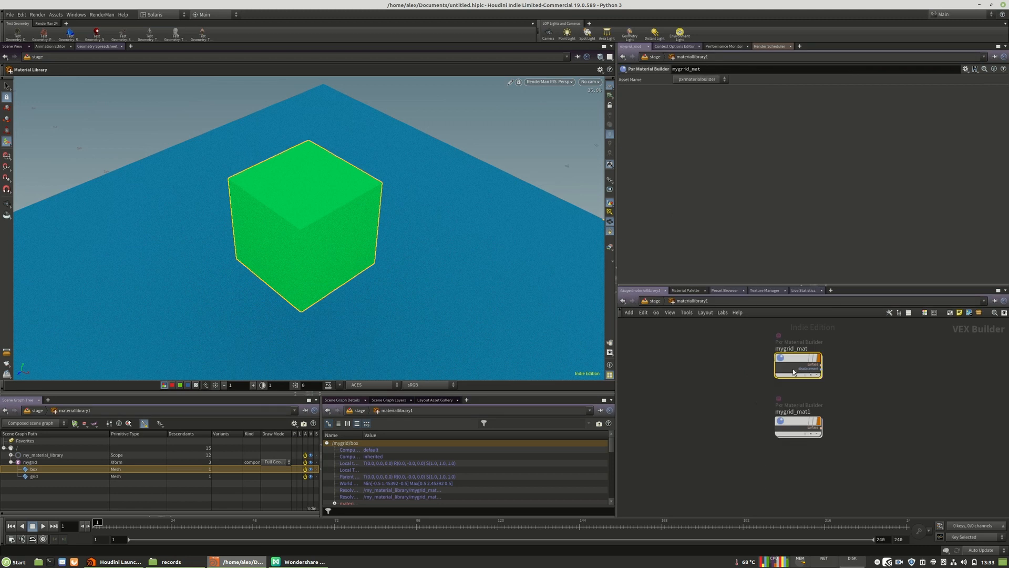
pyautogui.doubleClick(794, 372)
pyautogui.click(698, 154)
pyautogui.click(694, 146)
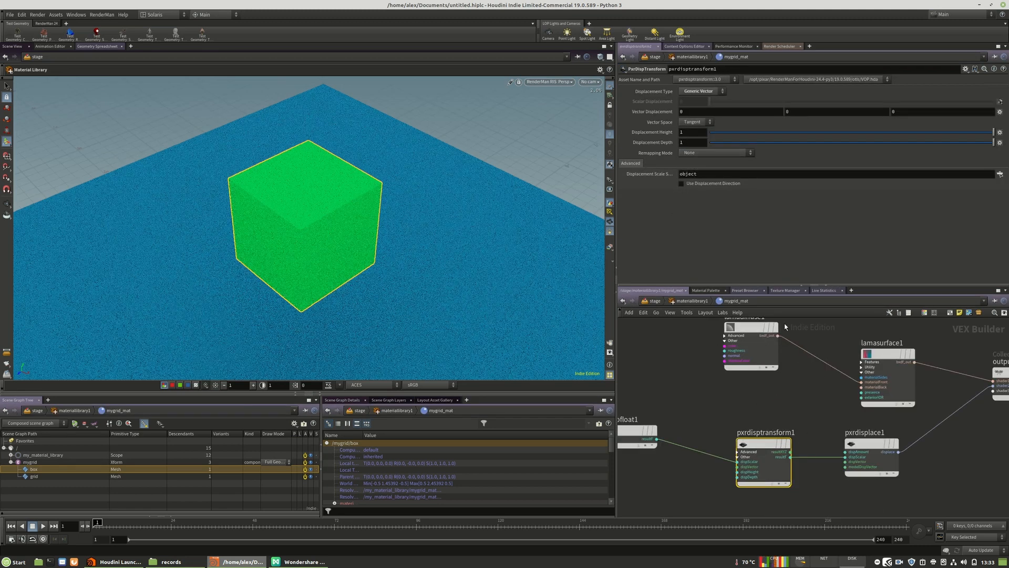
pyautogui.click(699, 92)
pyautogui.click(694, 101)
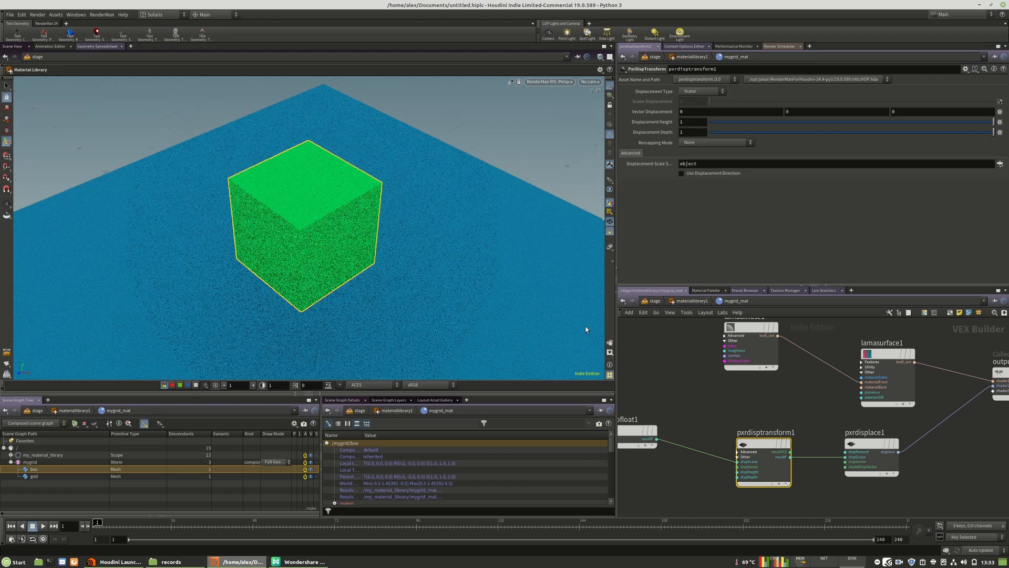
pyautogui.click(550, 82)
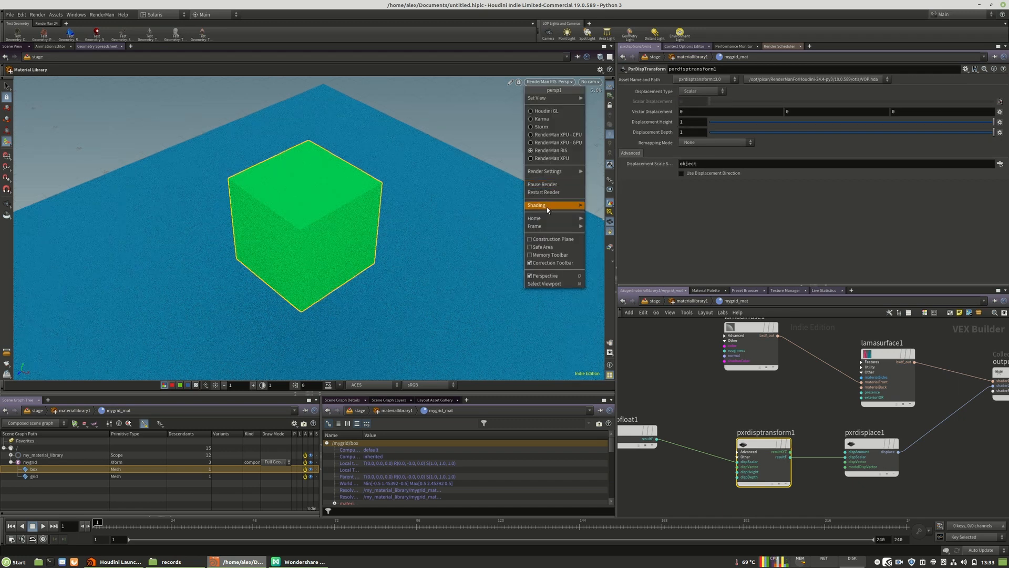
pyautogui.click(546, 208)
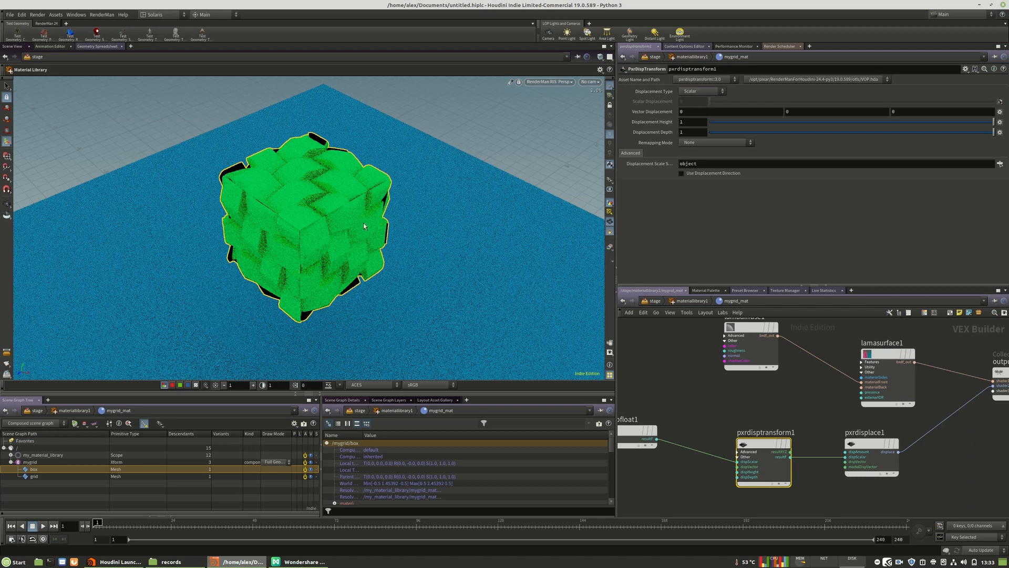